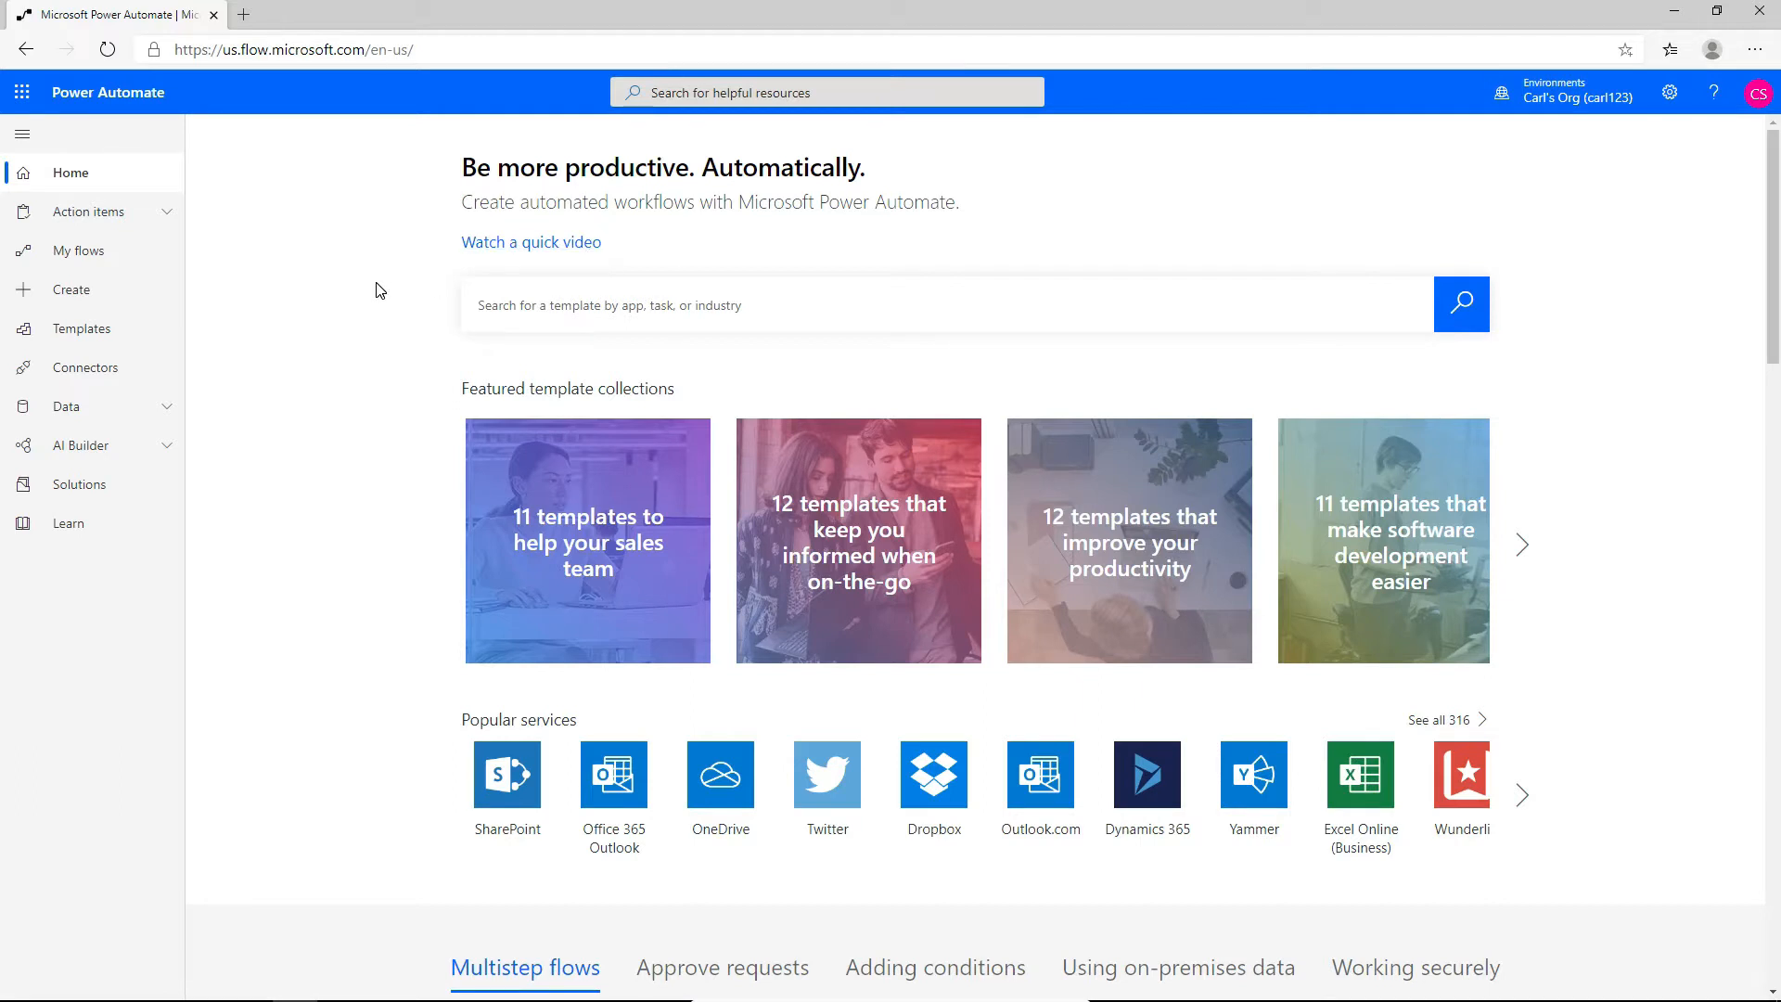
# - Create a new solution with the display name FetchXML Example and CDS Default Publisher as its publisher
pyautogui.click(144, 485)
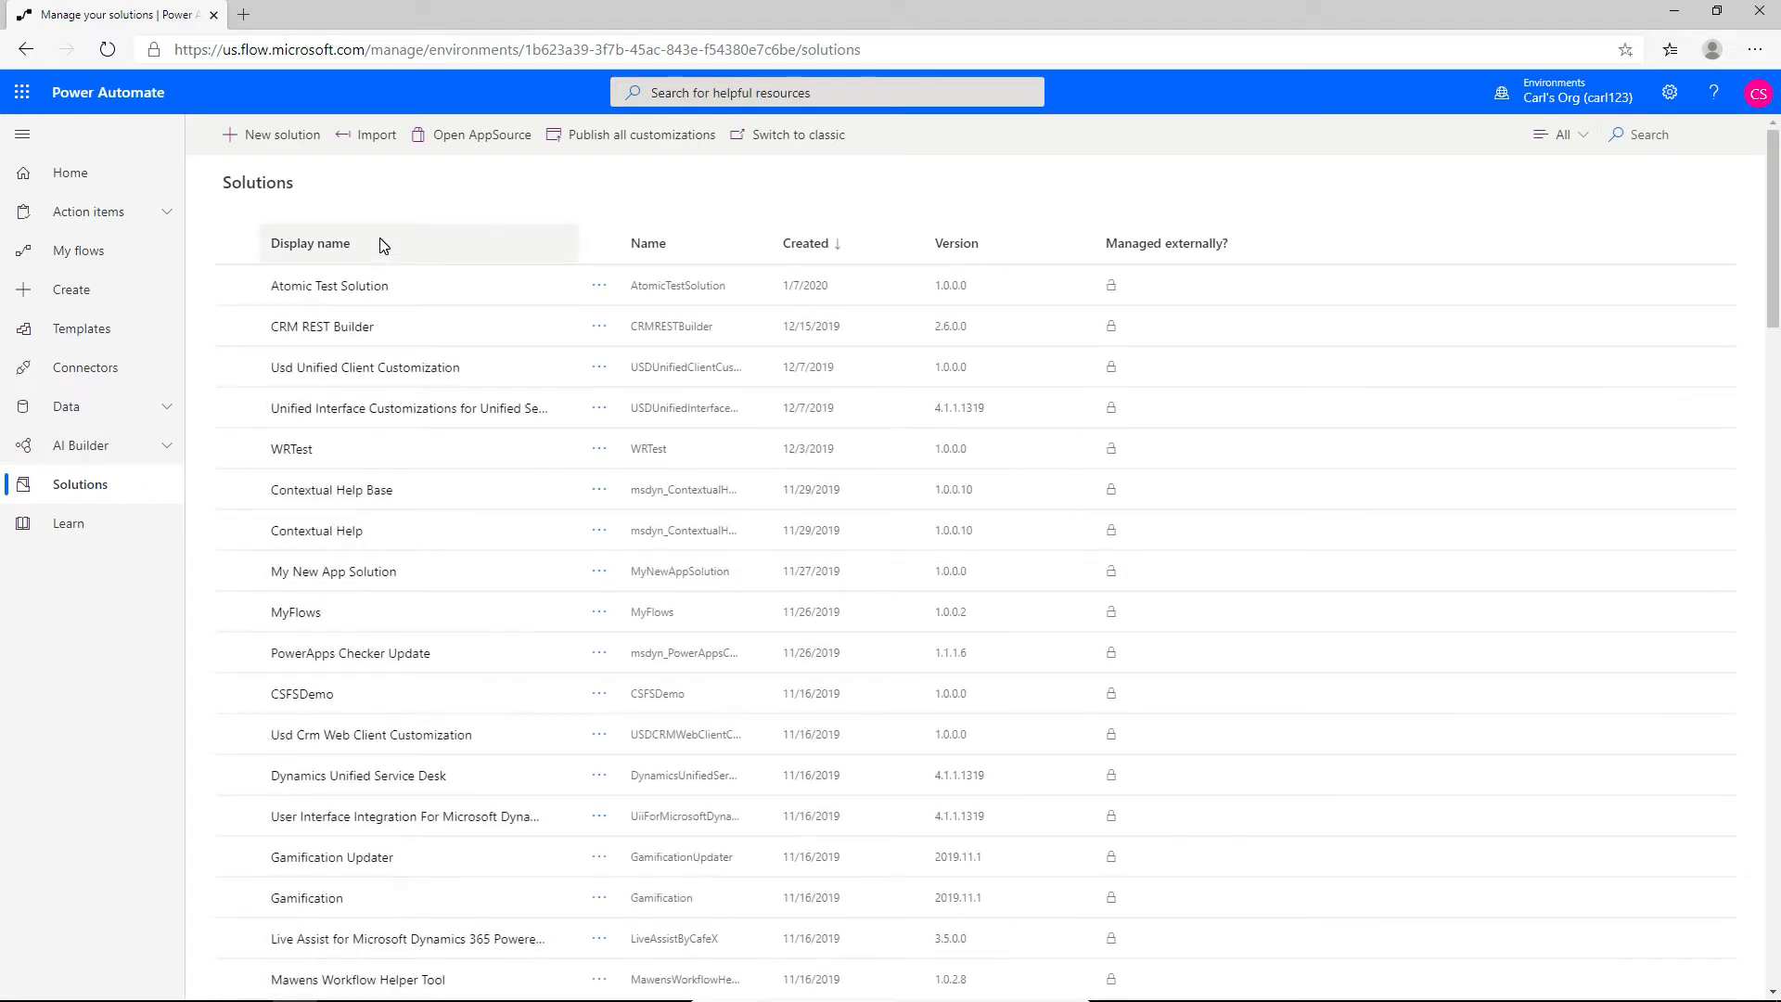
pyautogui.click(284, 136)
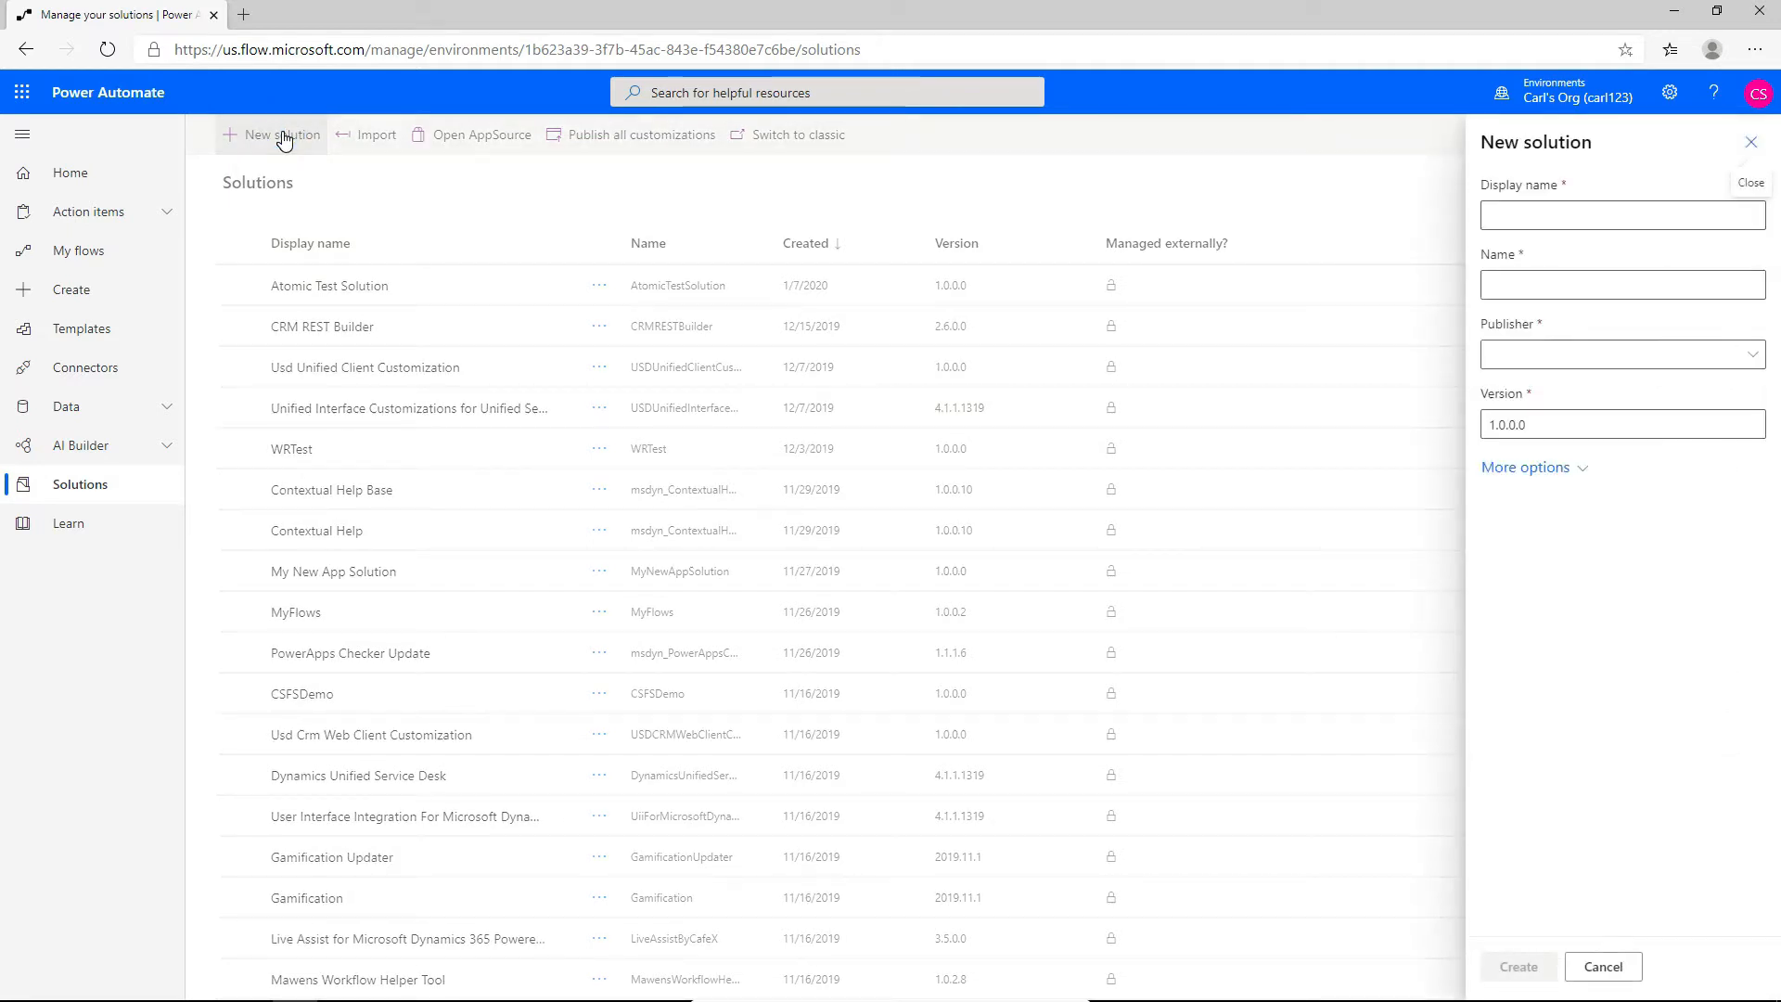
pyautogui.click(1657, 213)
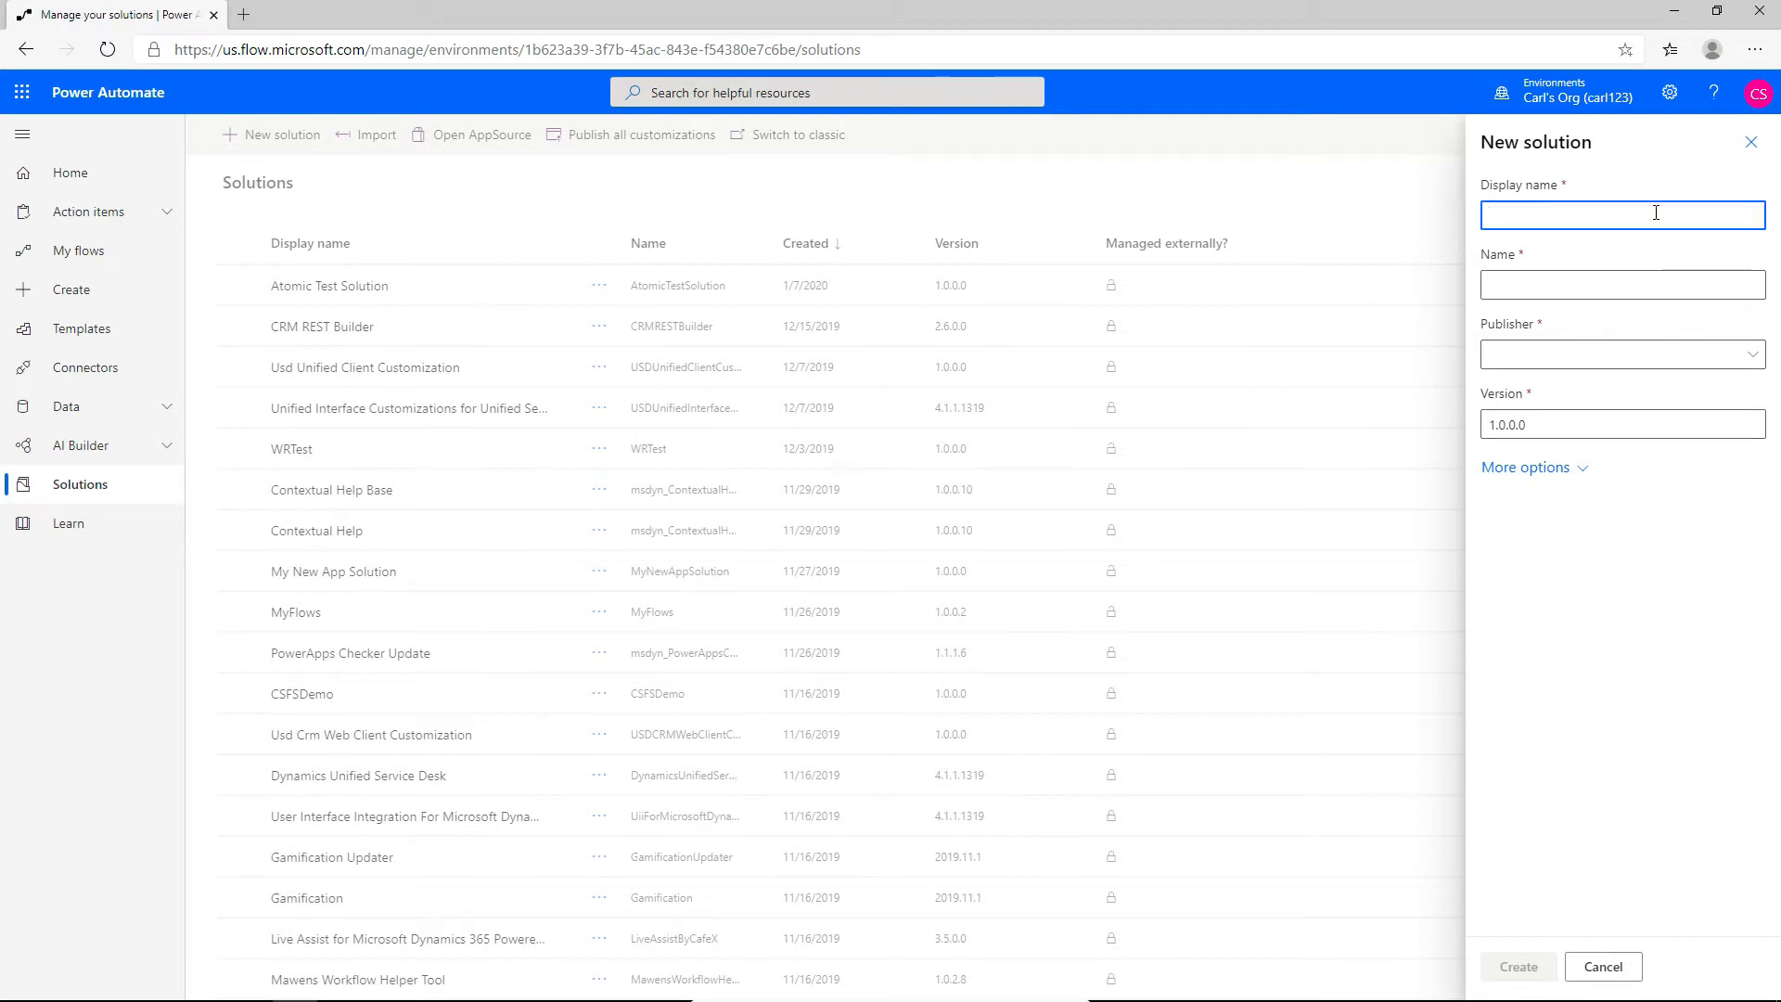
pyautogui.write('FetchXML Example')
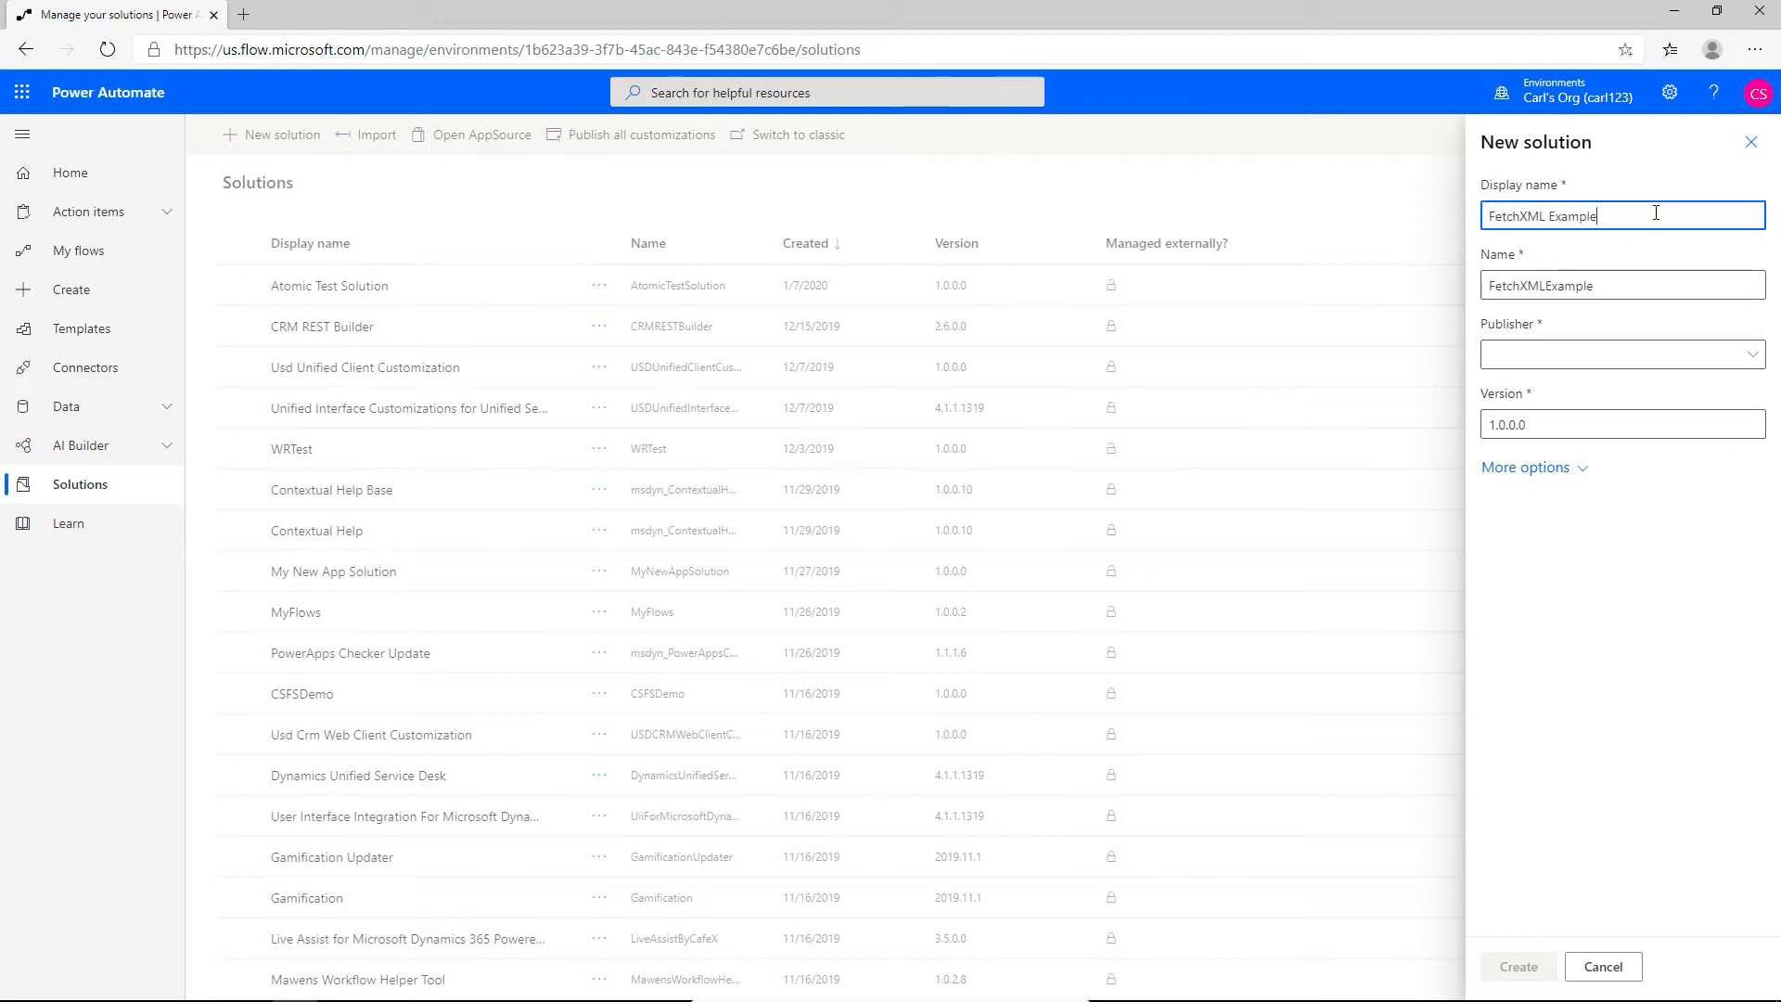
pyautogui.click(1647, 354)
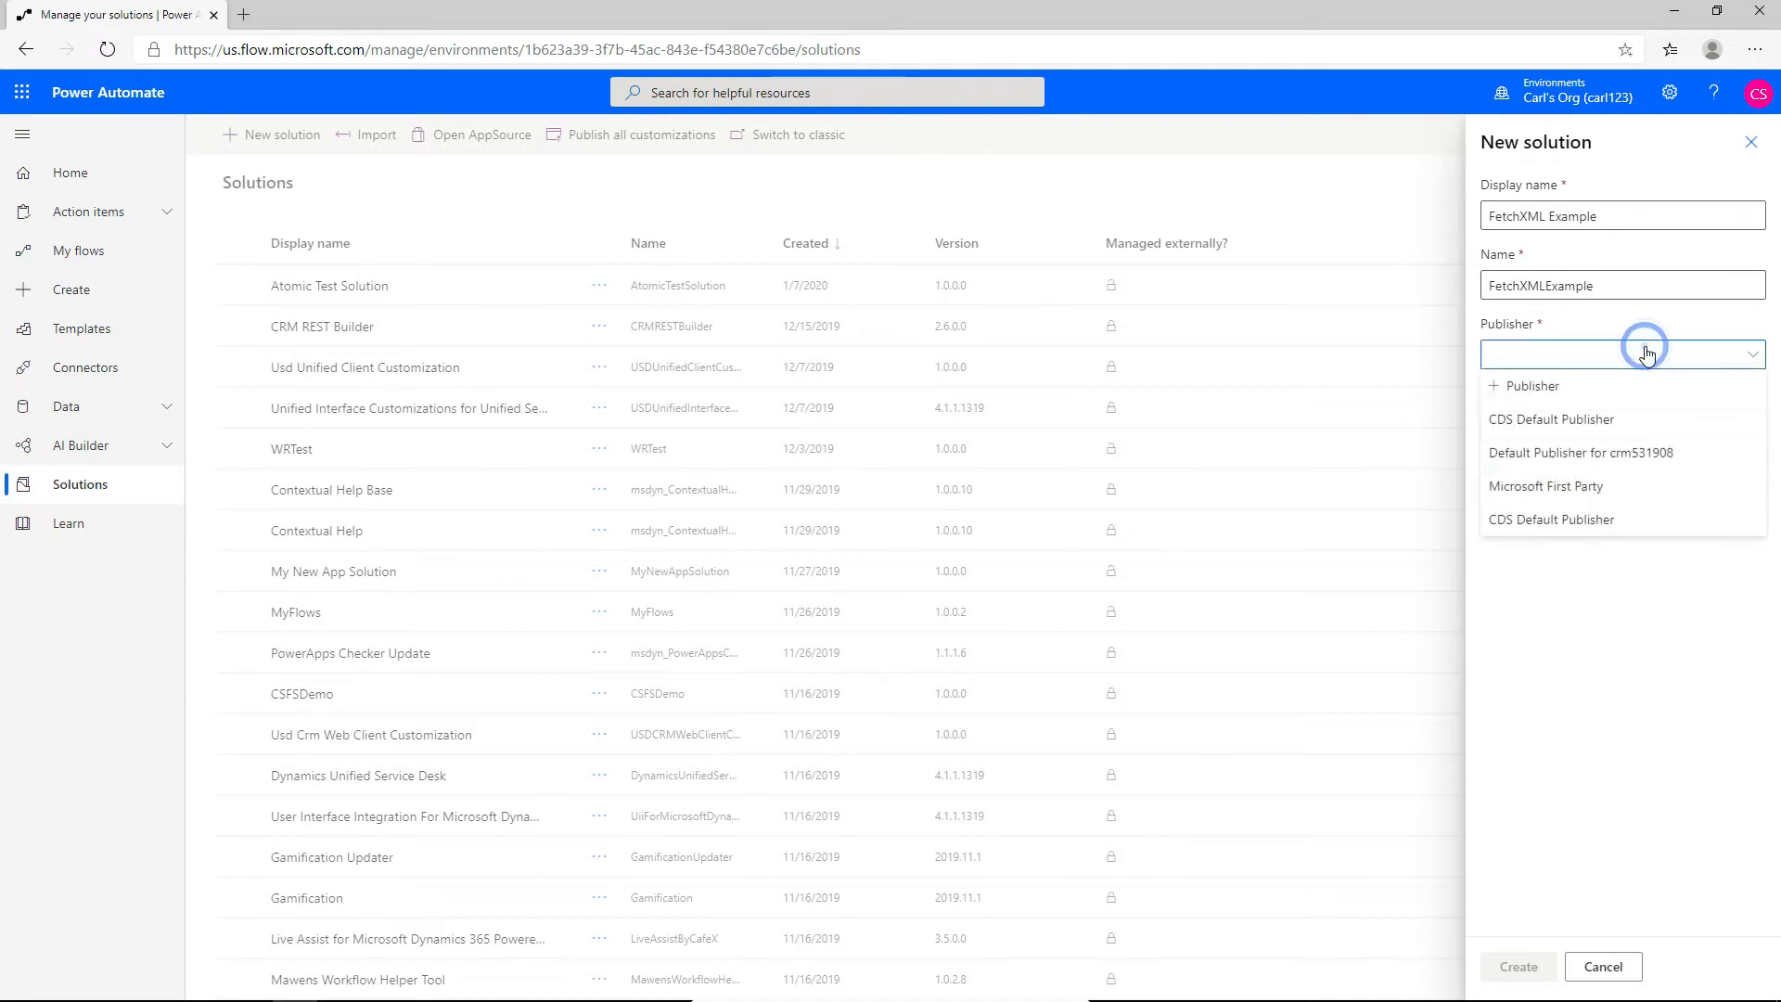
pyautogui.click(1554, 425)
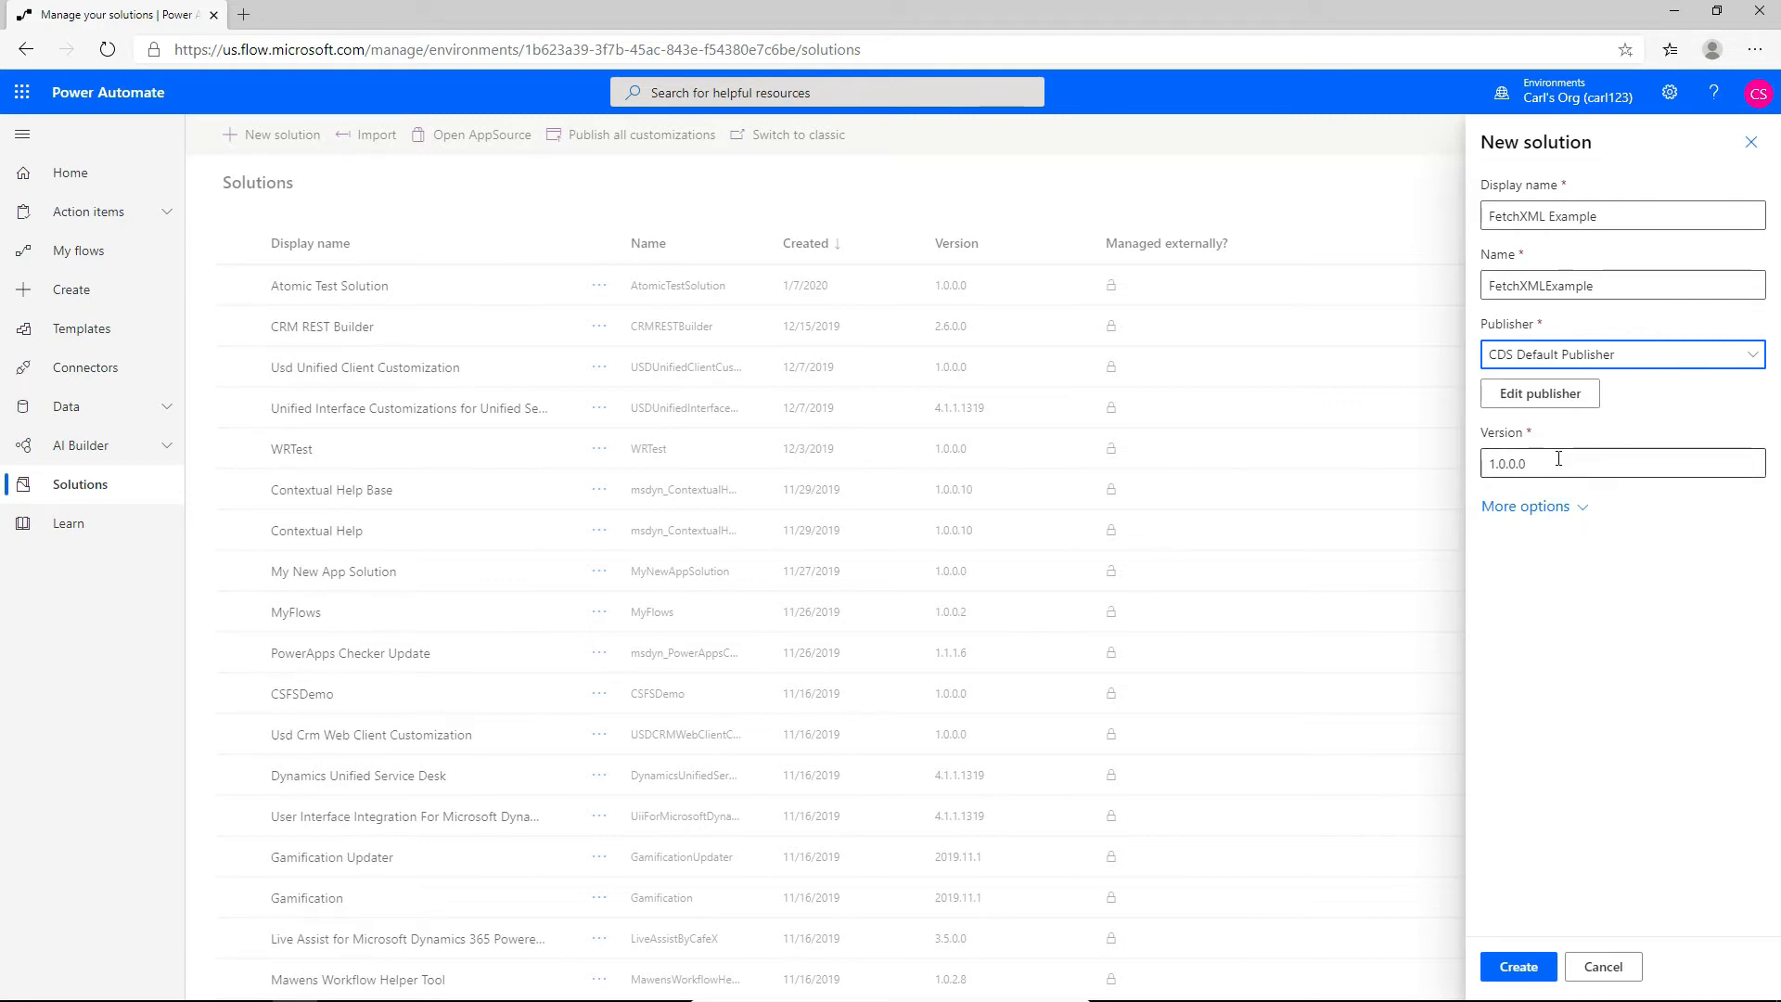
pyautogui.click(1511, 741)
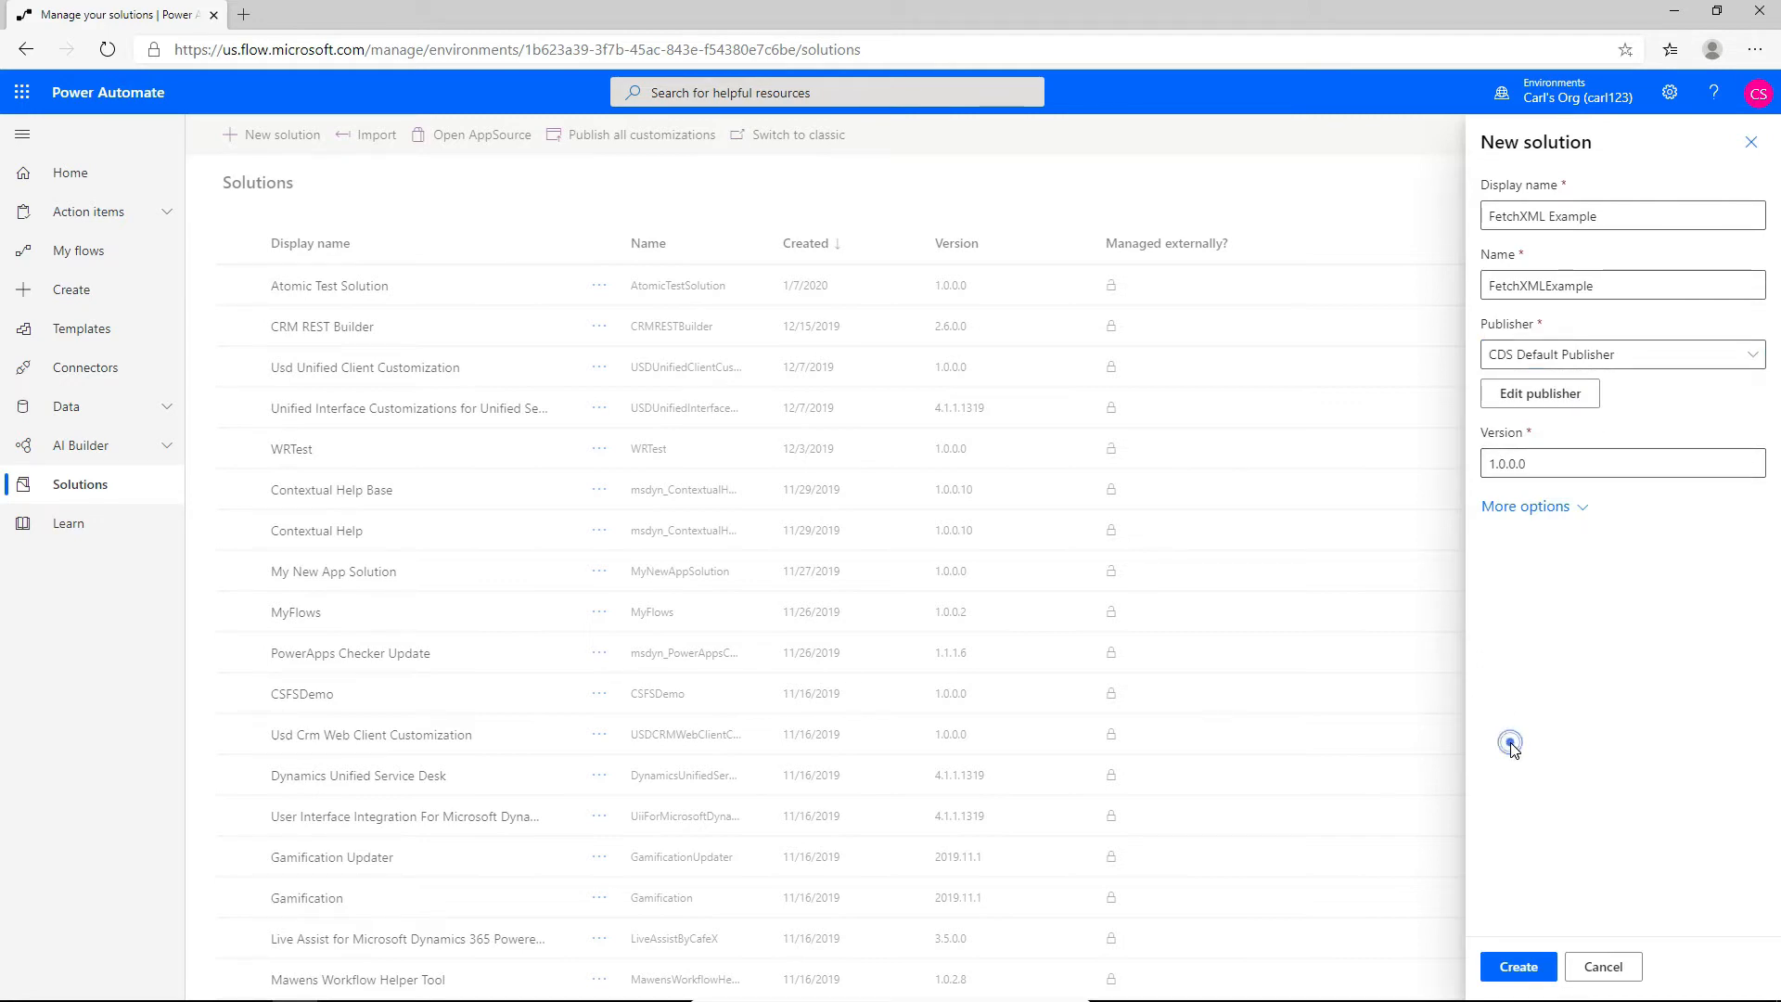
pyautogui.click(1520, 967)
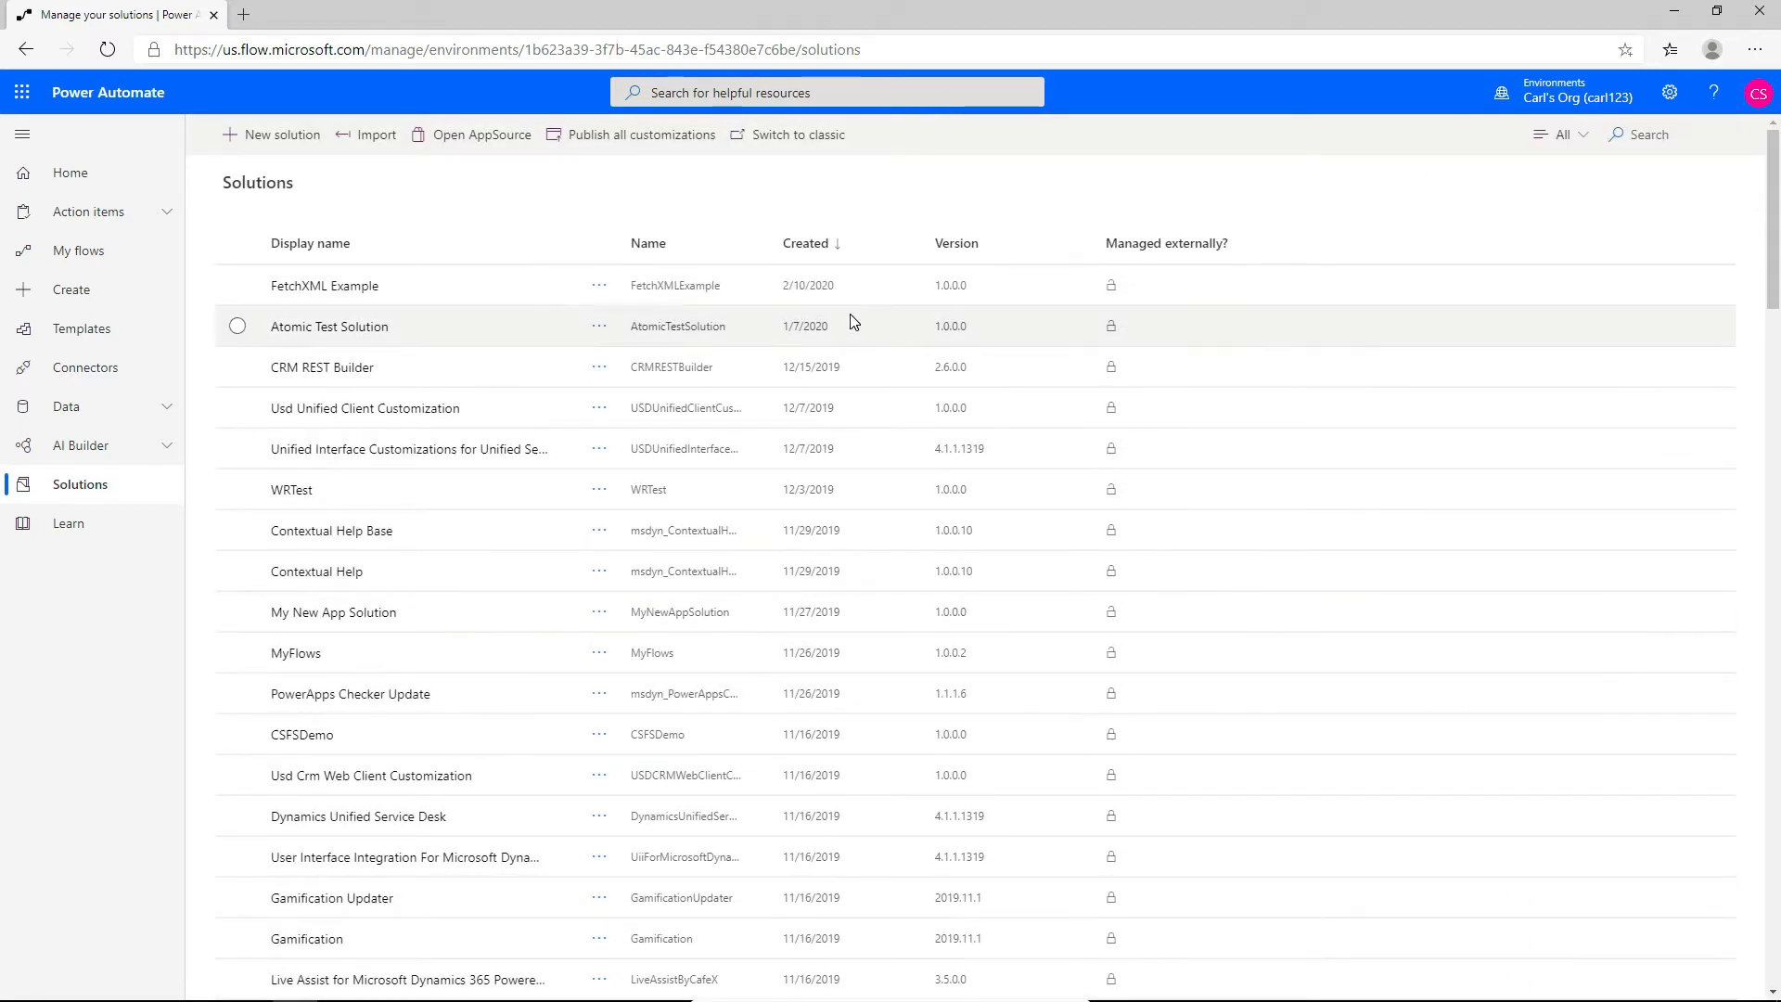
# - Create a new flow inside the FetchXML Example solution, starting with the "Manually trigger a flow" trigger
pyautogui.click(324, 287)
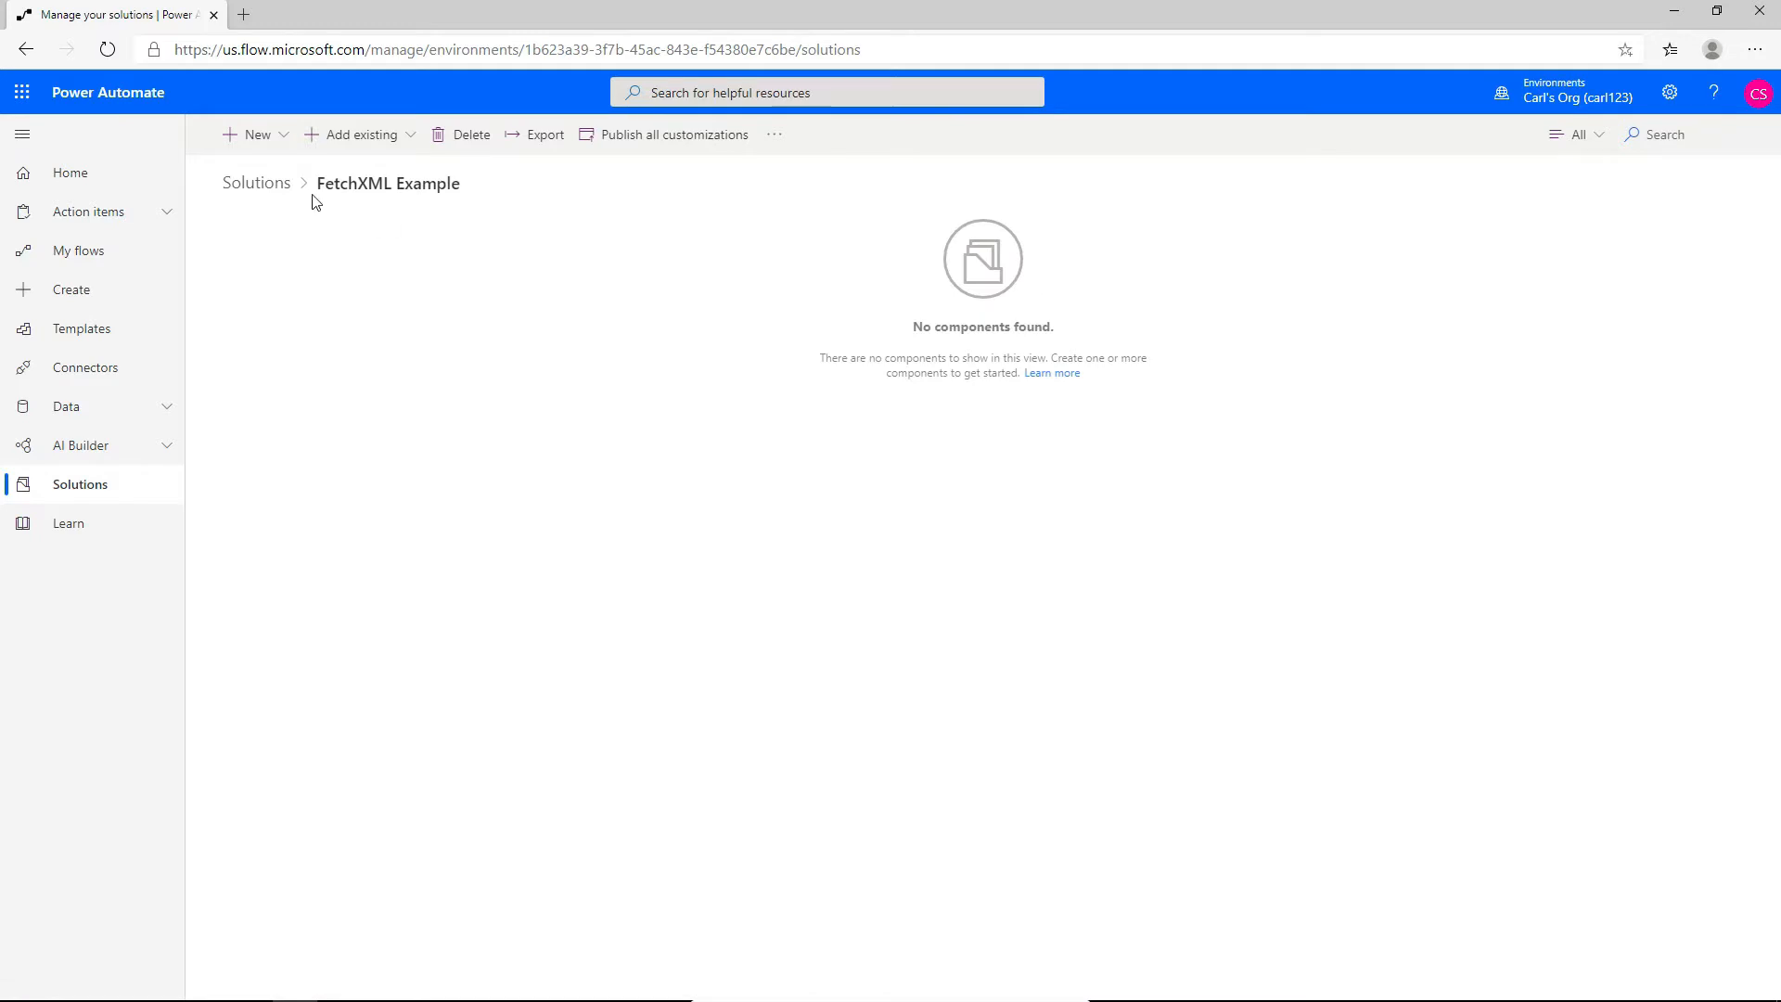
pyautogui.click(283, 137)
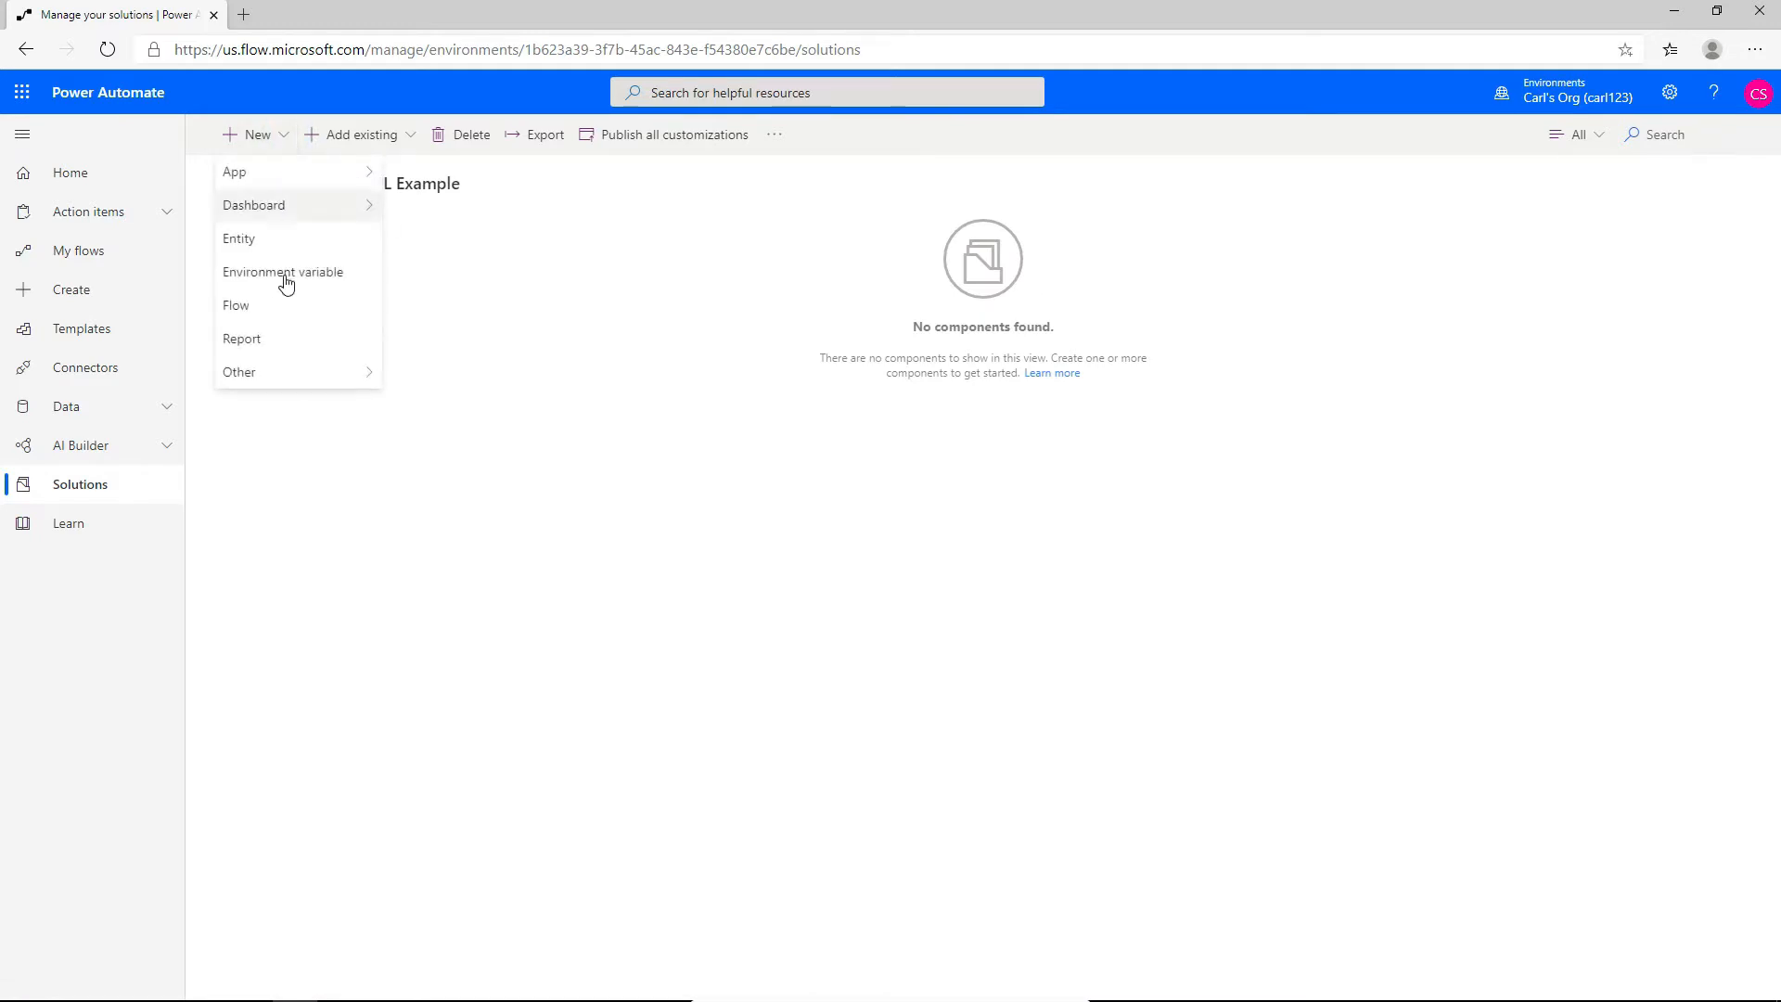
pyautogui.click(281, 306)
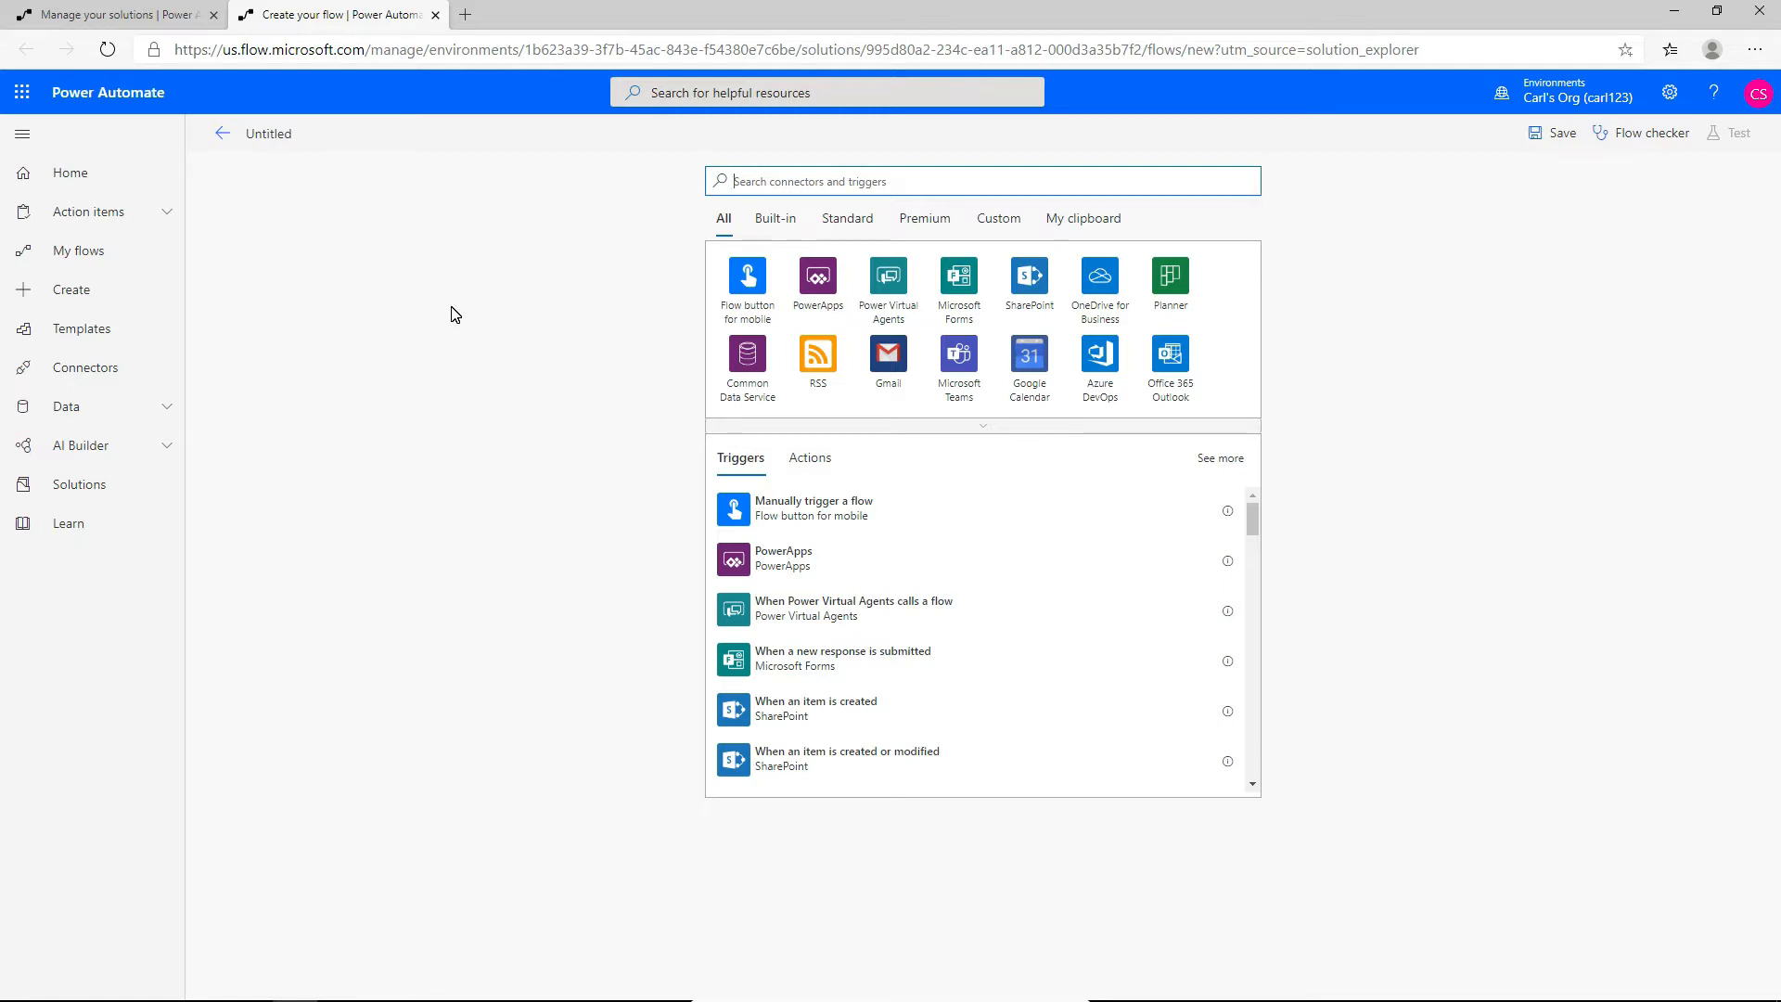
pyautogui.click(740, 291)
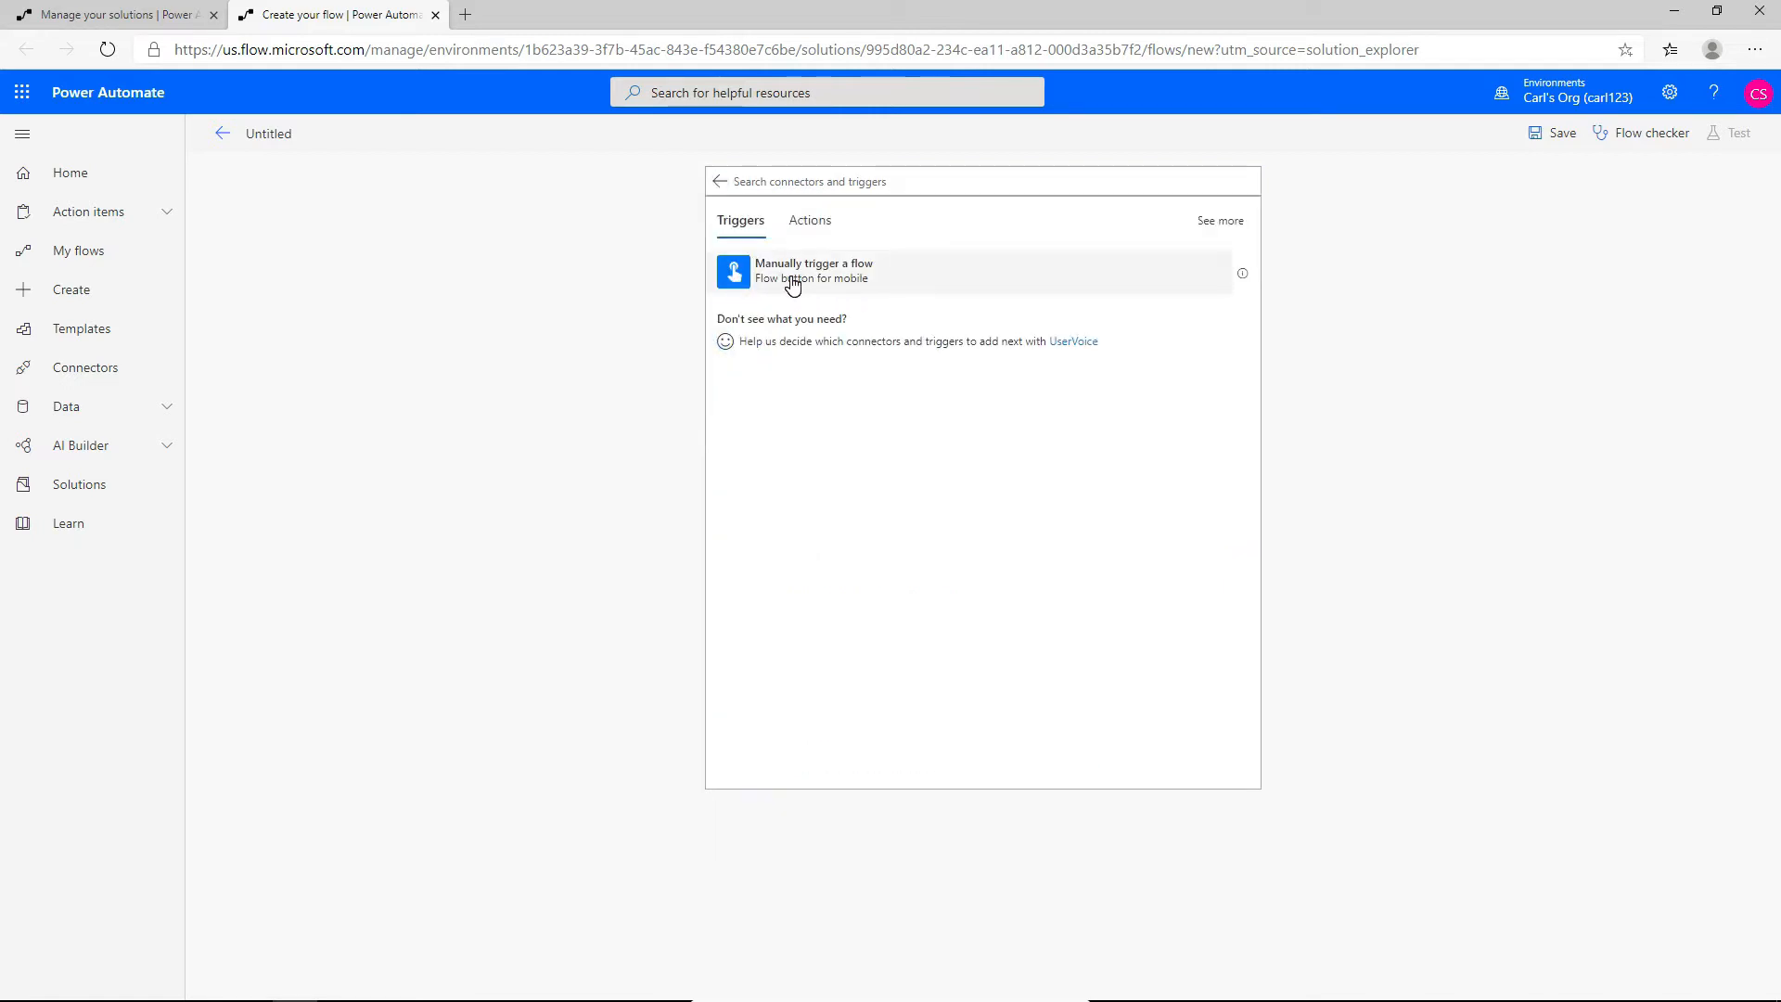
pyautogui.click(794, 283)
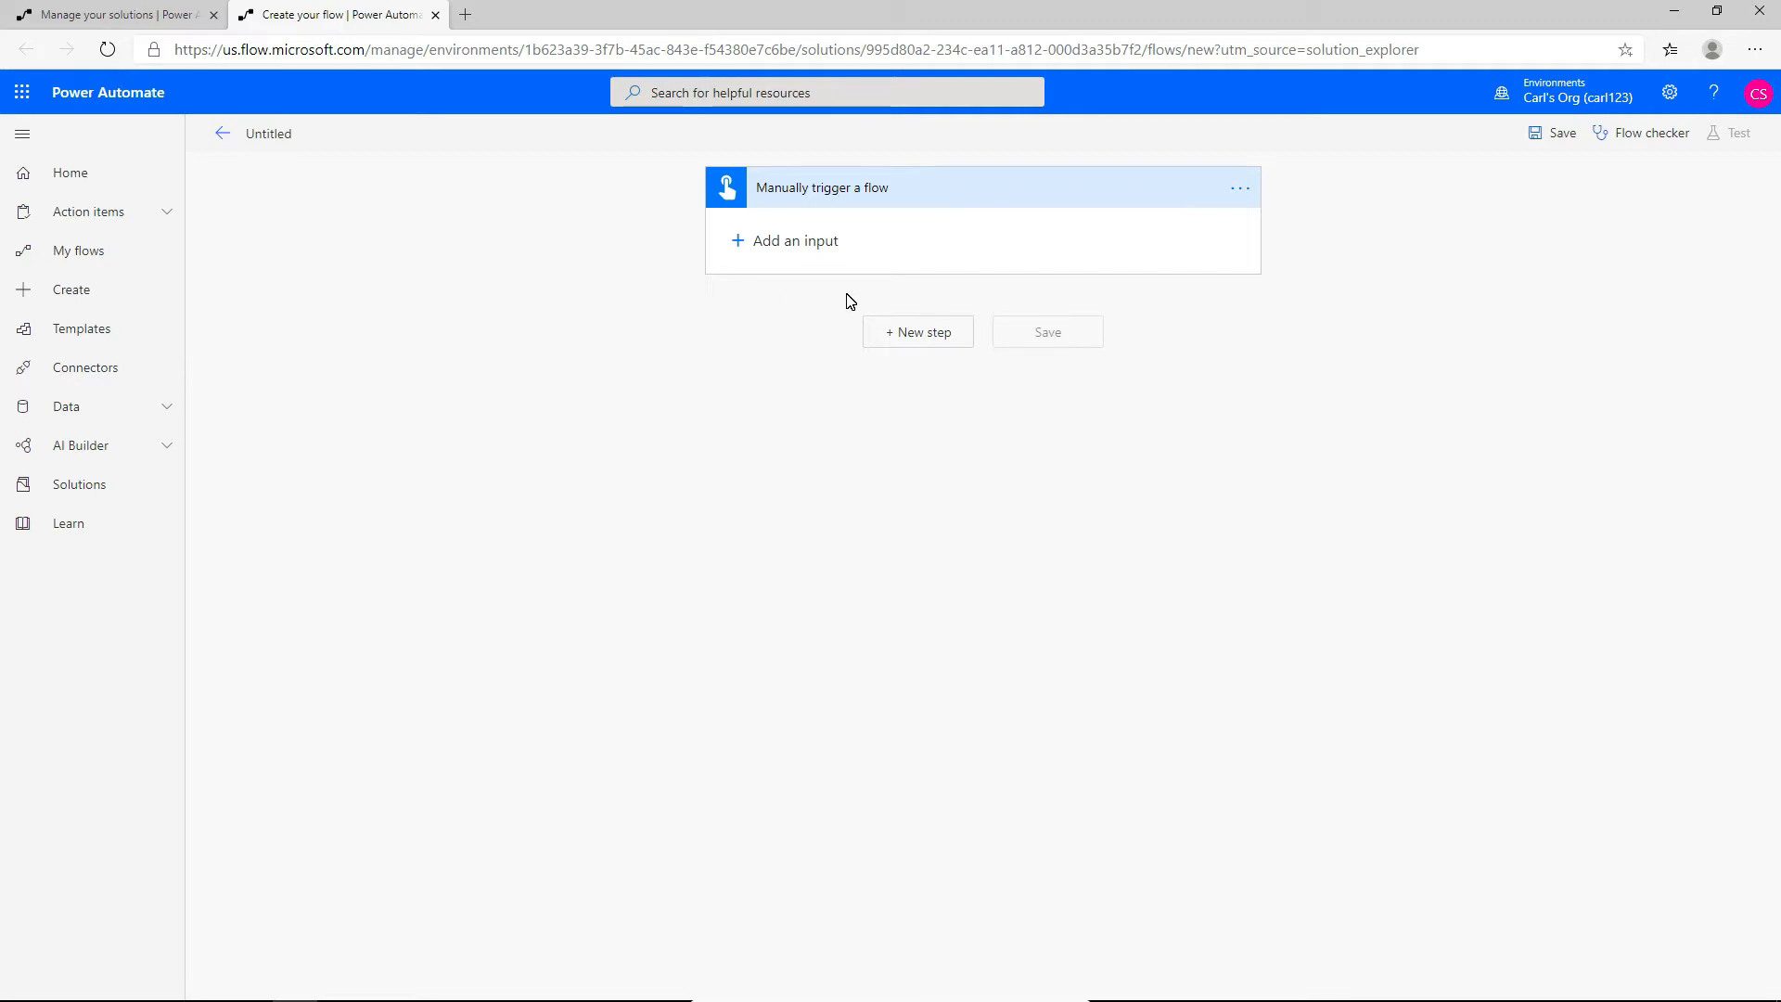
# - Add a List records action from the Common Data Service (current environment) connector after the trigger
pyautogui.click(909, 331)
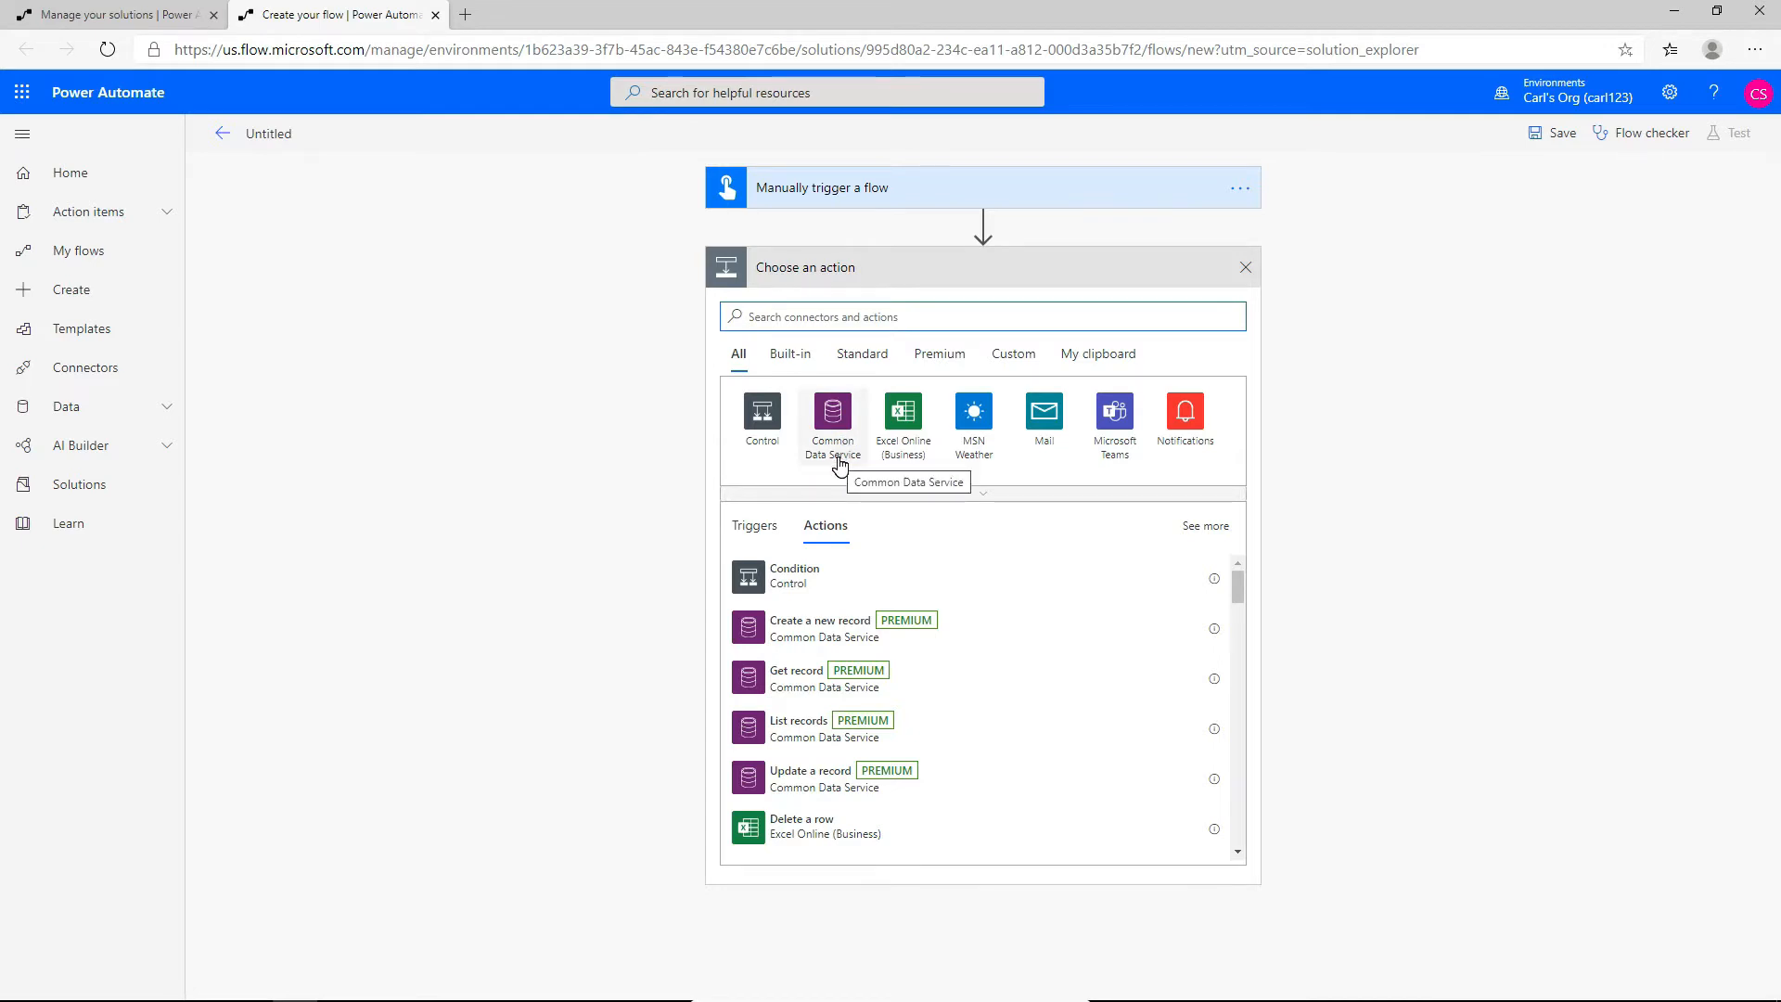
pyautogui.click(840, 319)
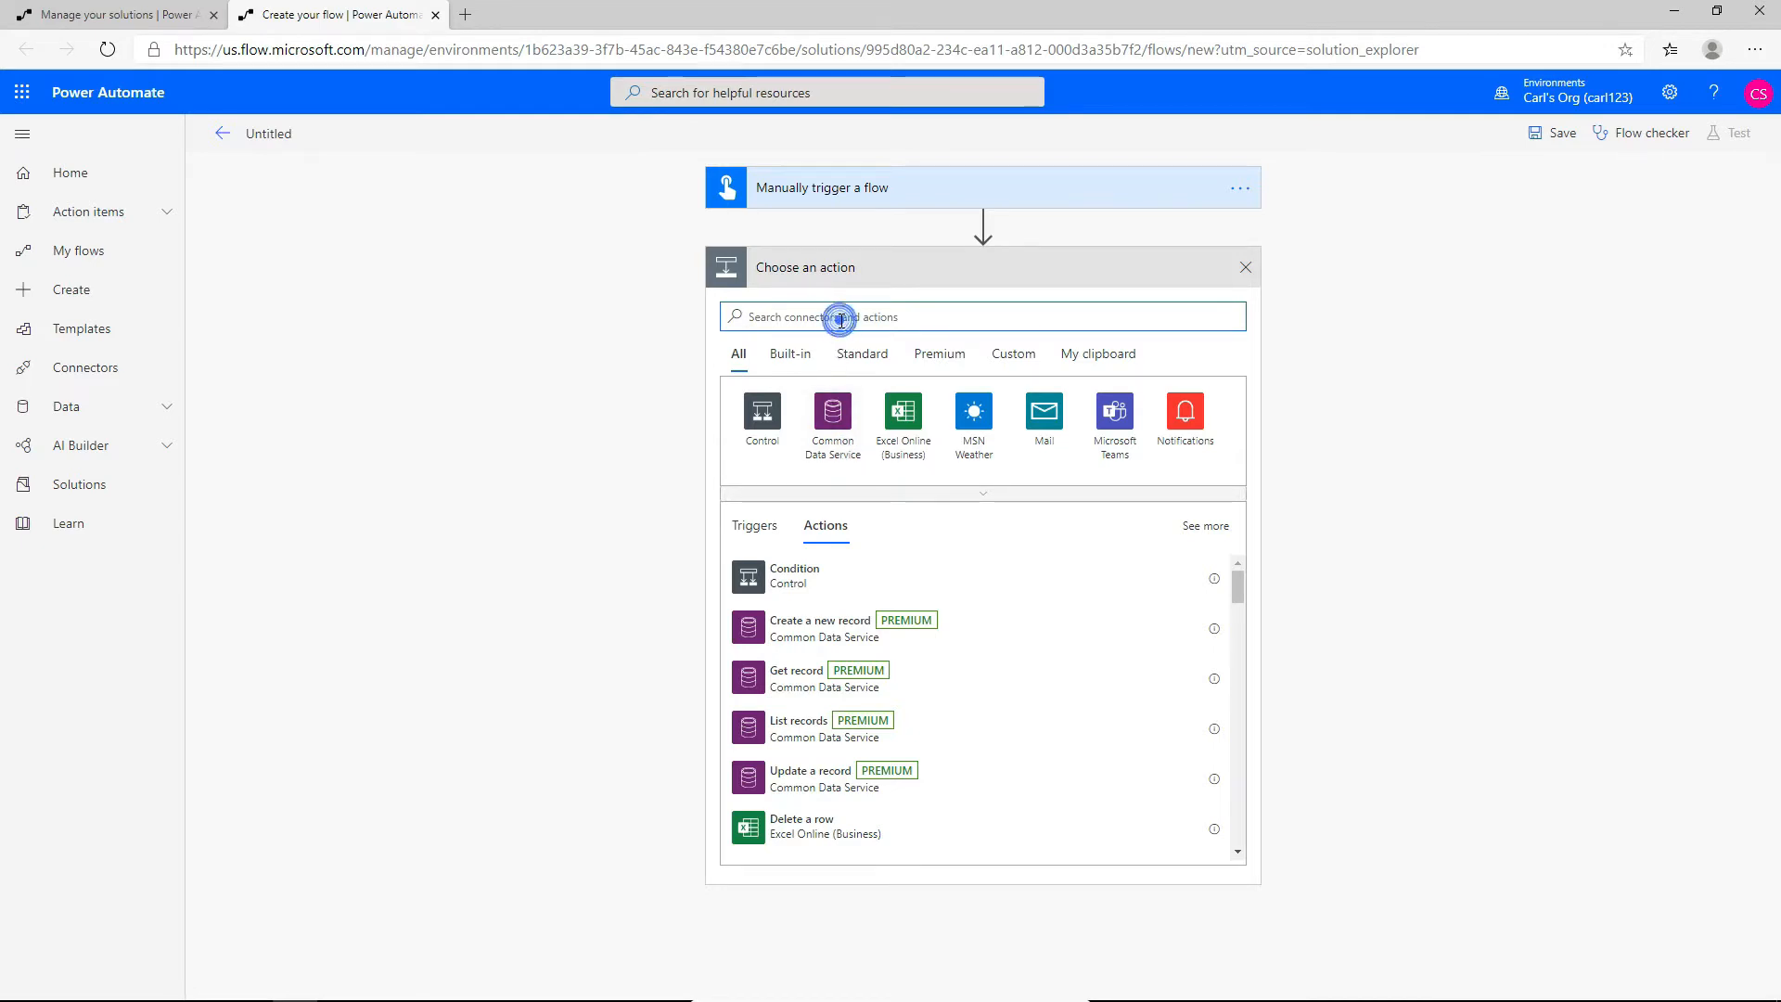
pyautogui.write('Common')
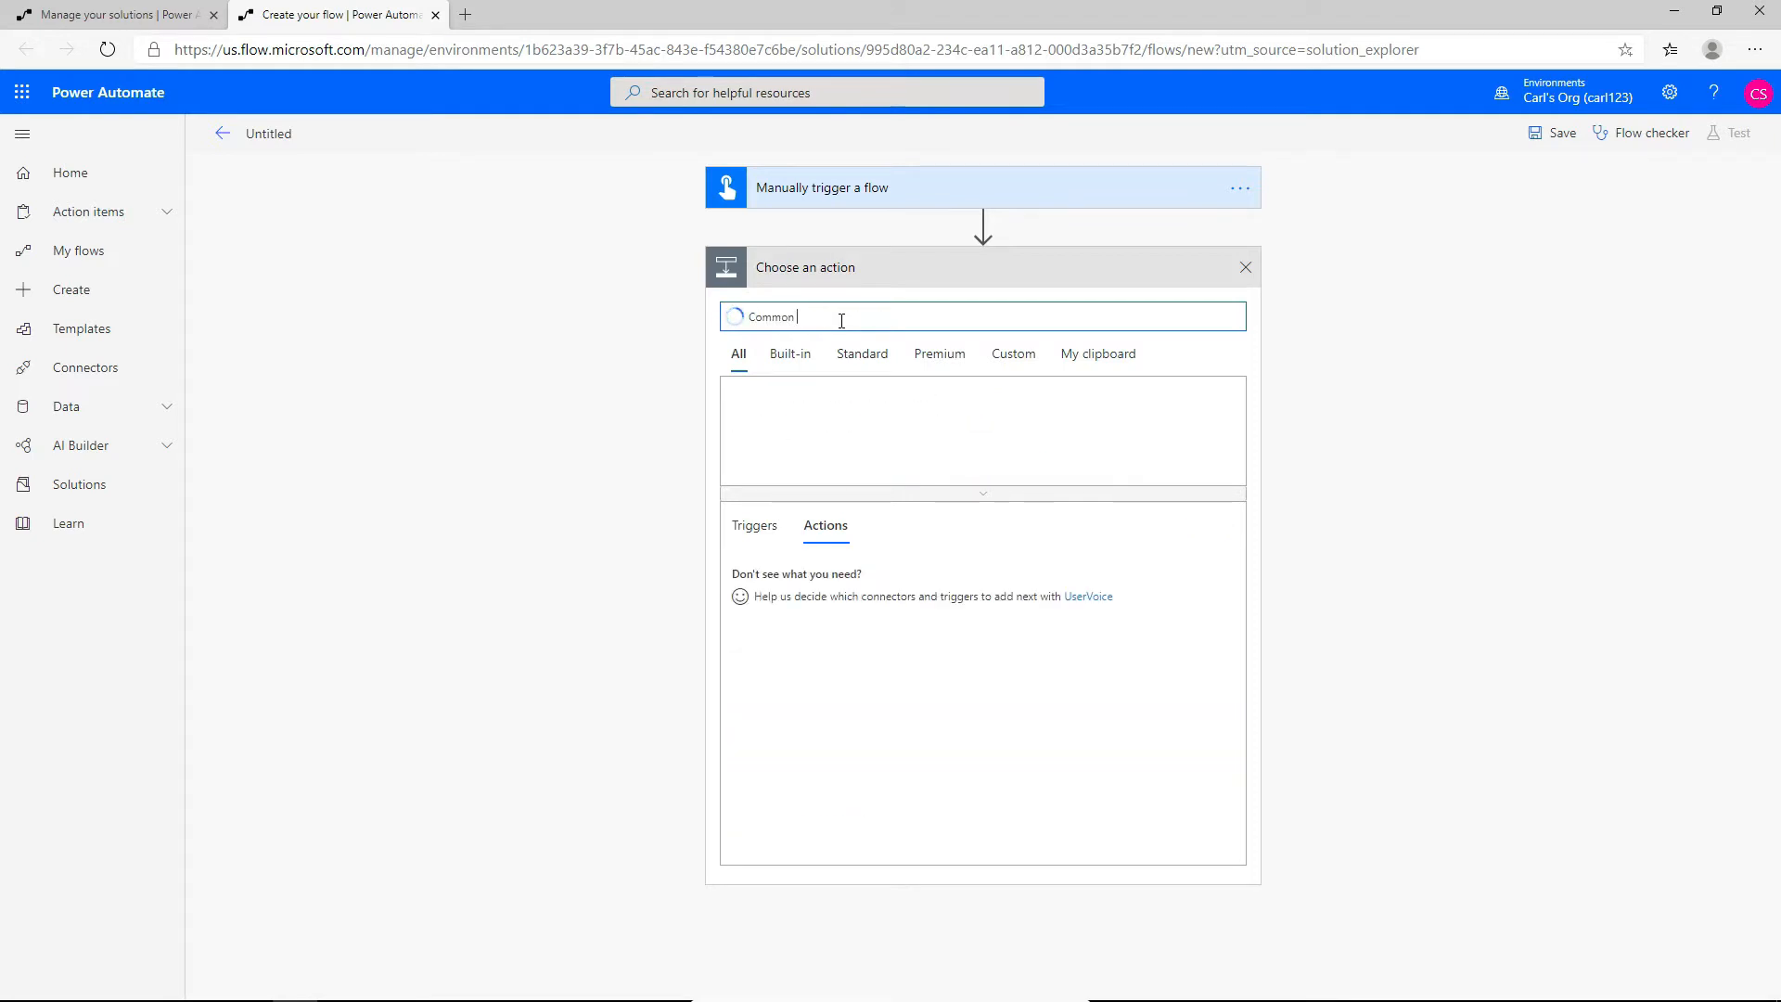
pyautogui.write(' Data Service')
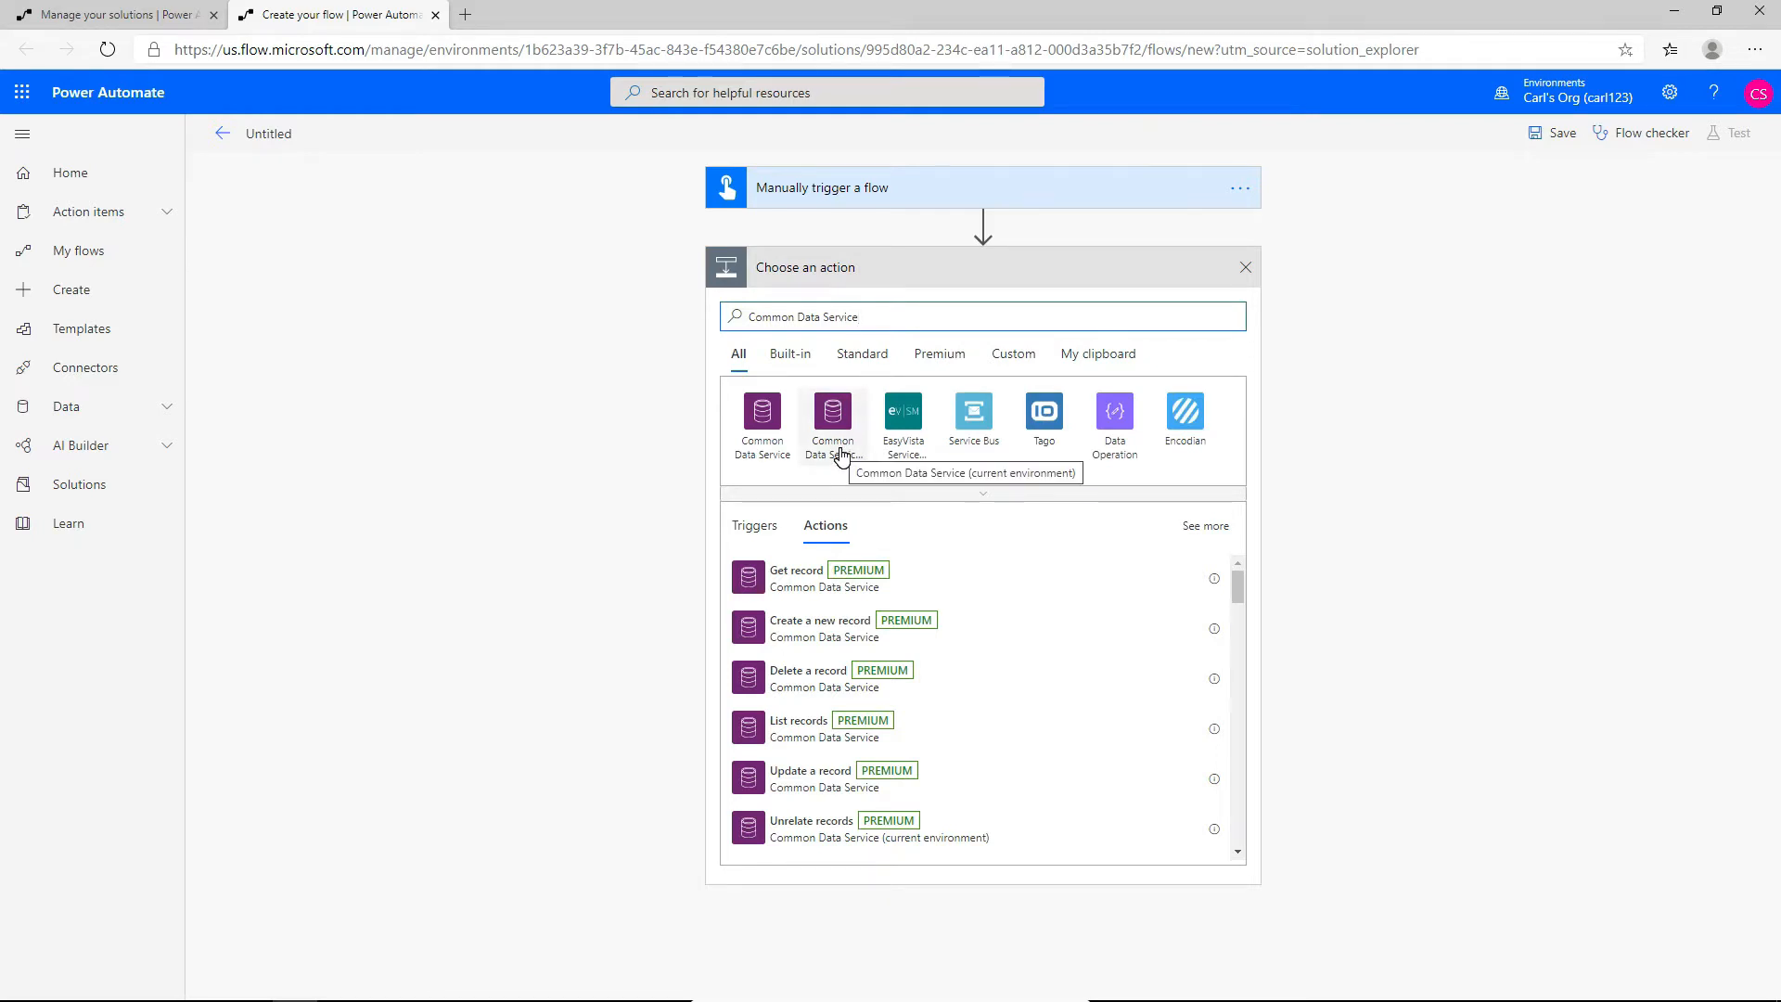
pyautogui.click(841, 454)
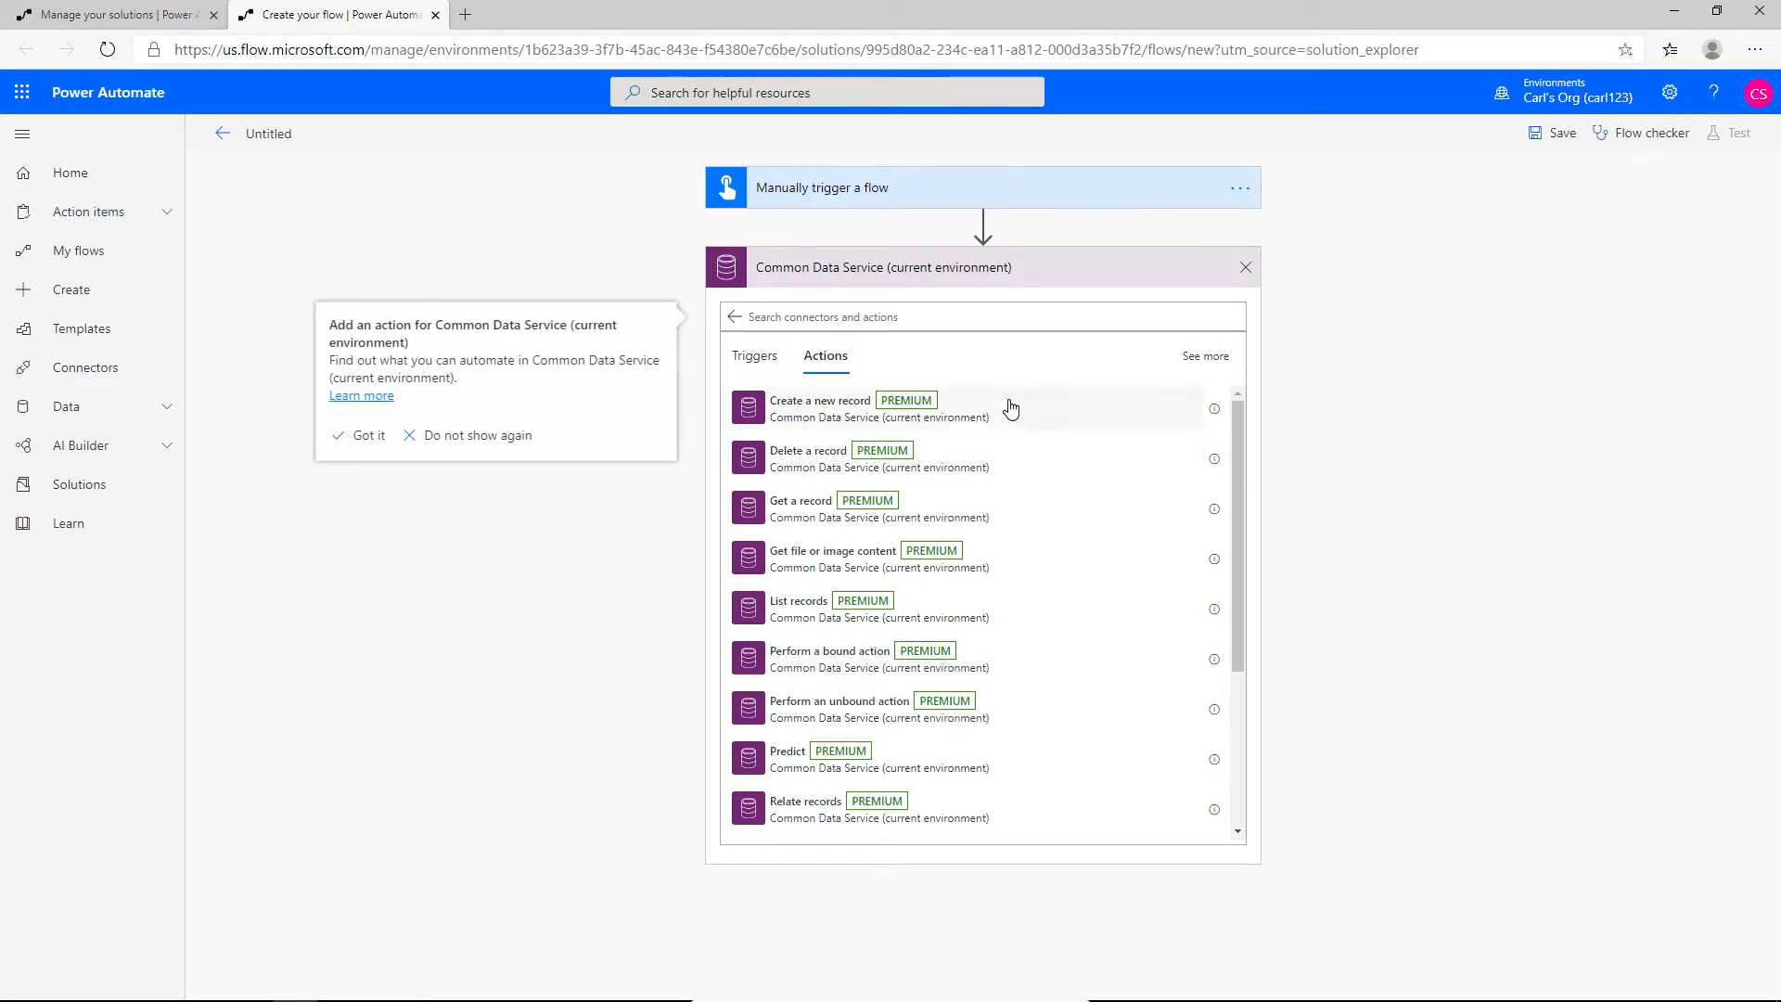
pyautogui.click(796, 619)
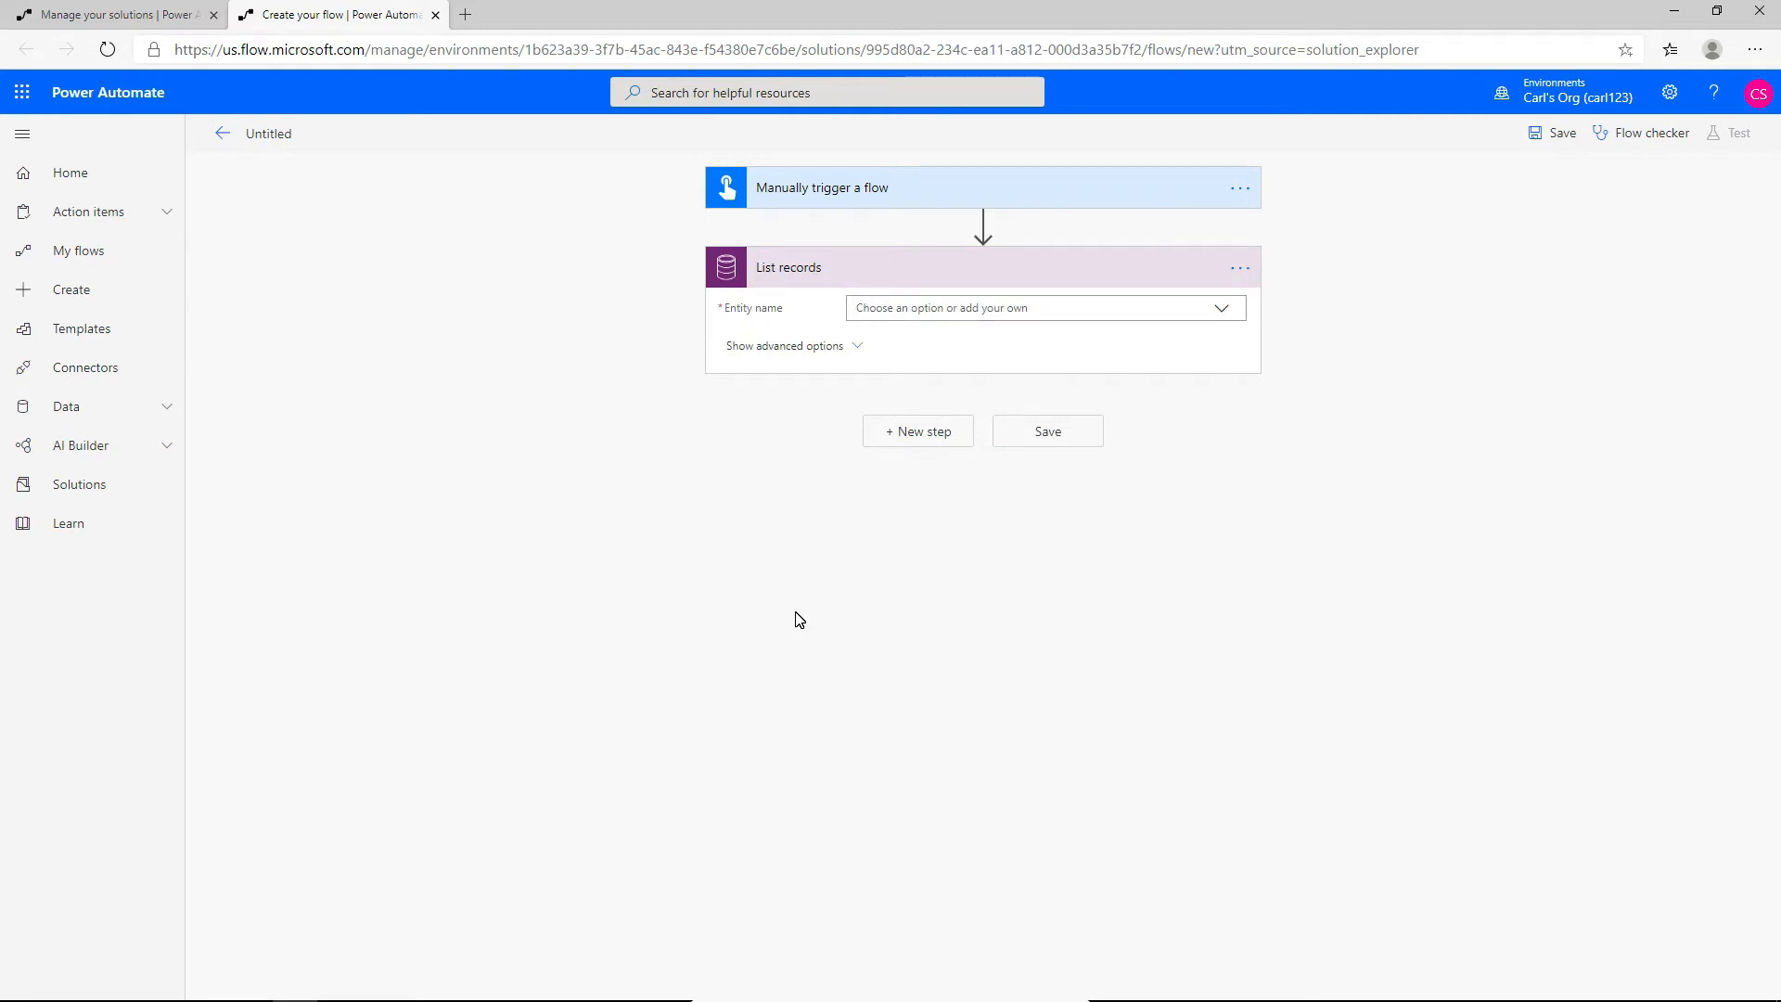
# - Set the List records entity name to Accounts and show the action's advanced options
pyautogui.click(943, 316)
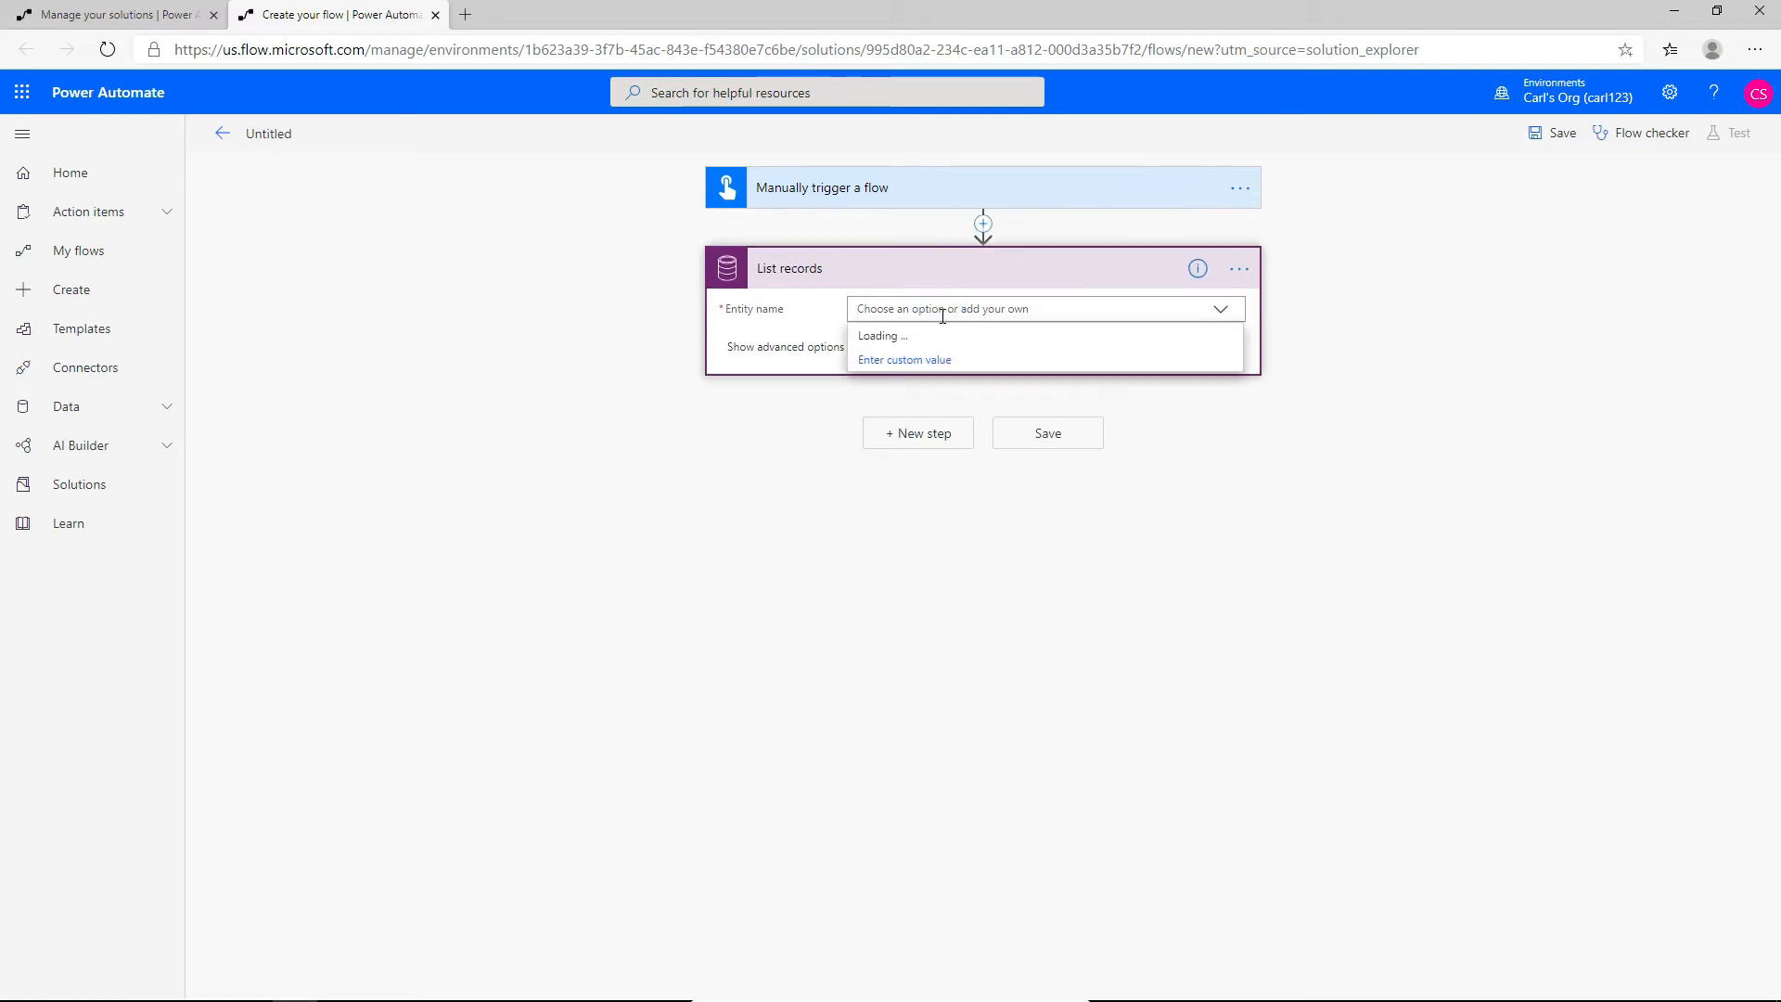
pyautogui.write('Accounts')
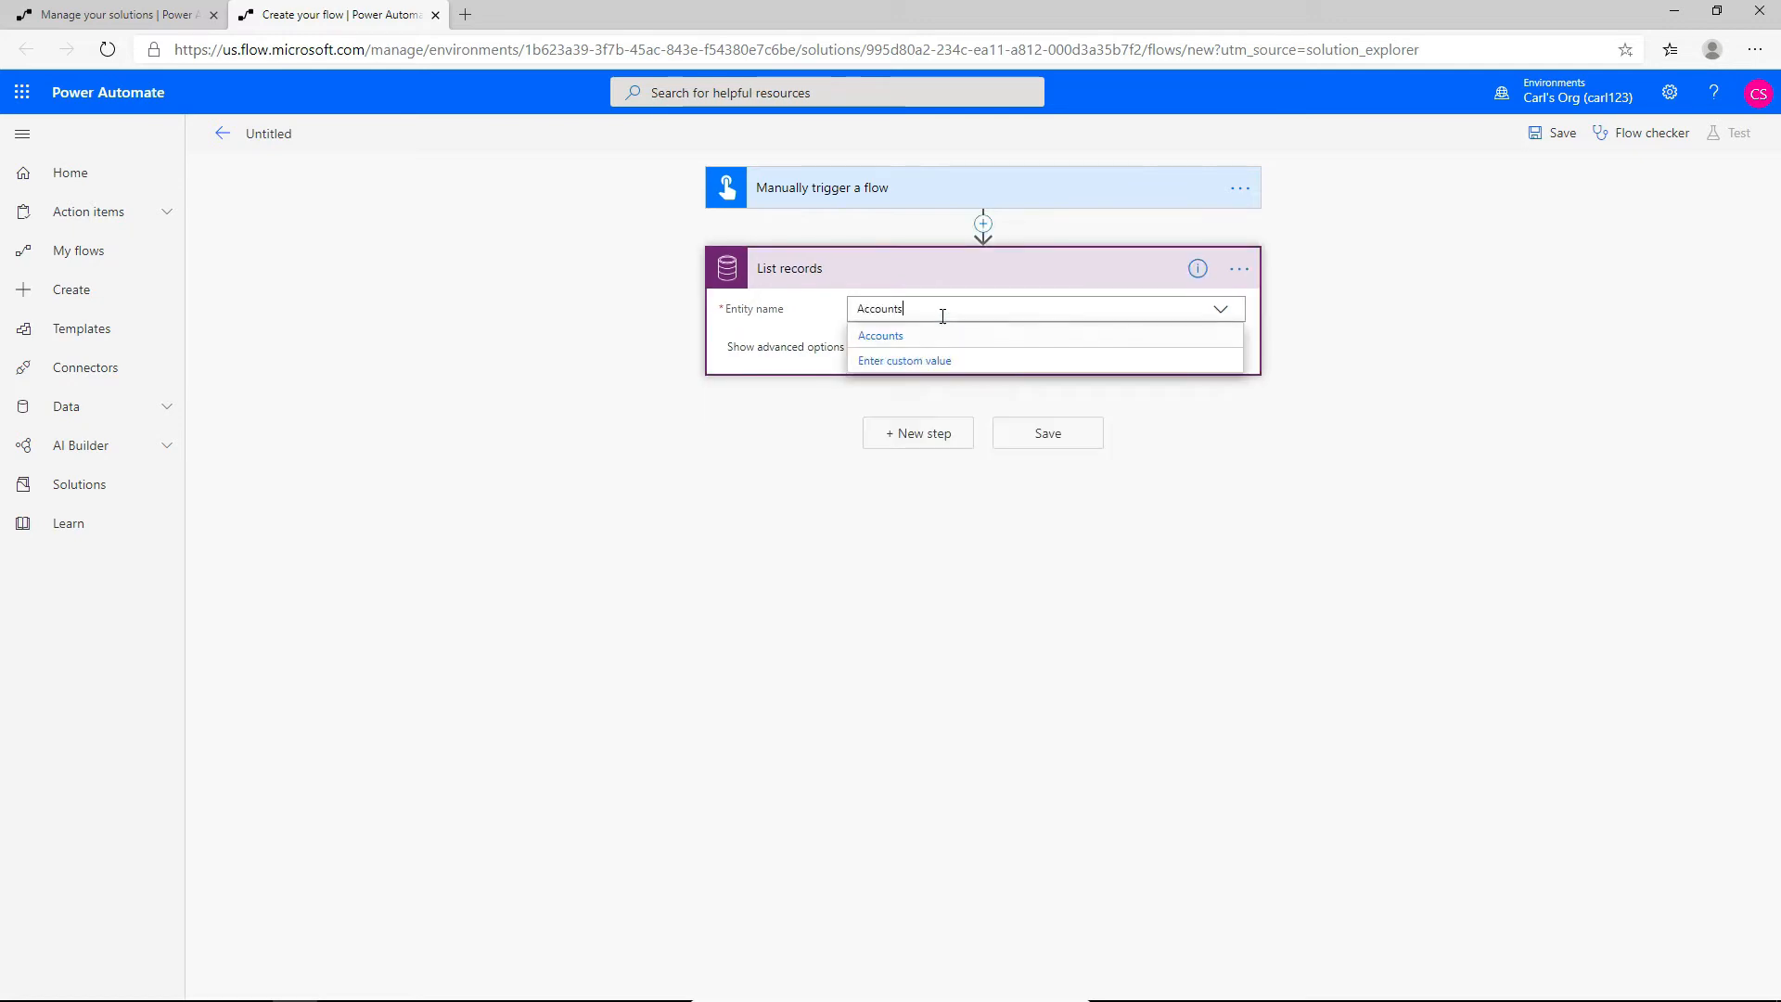
pyautogui.click(913, 345)
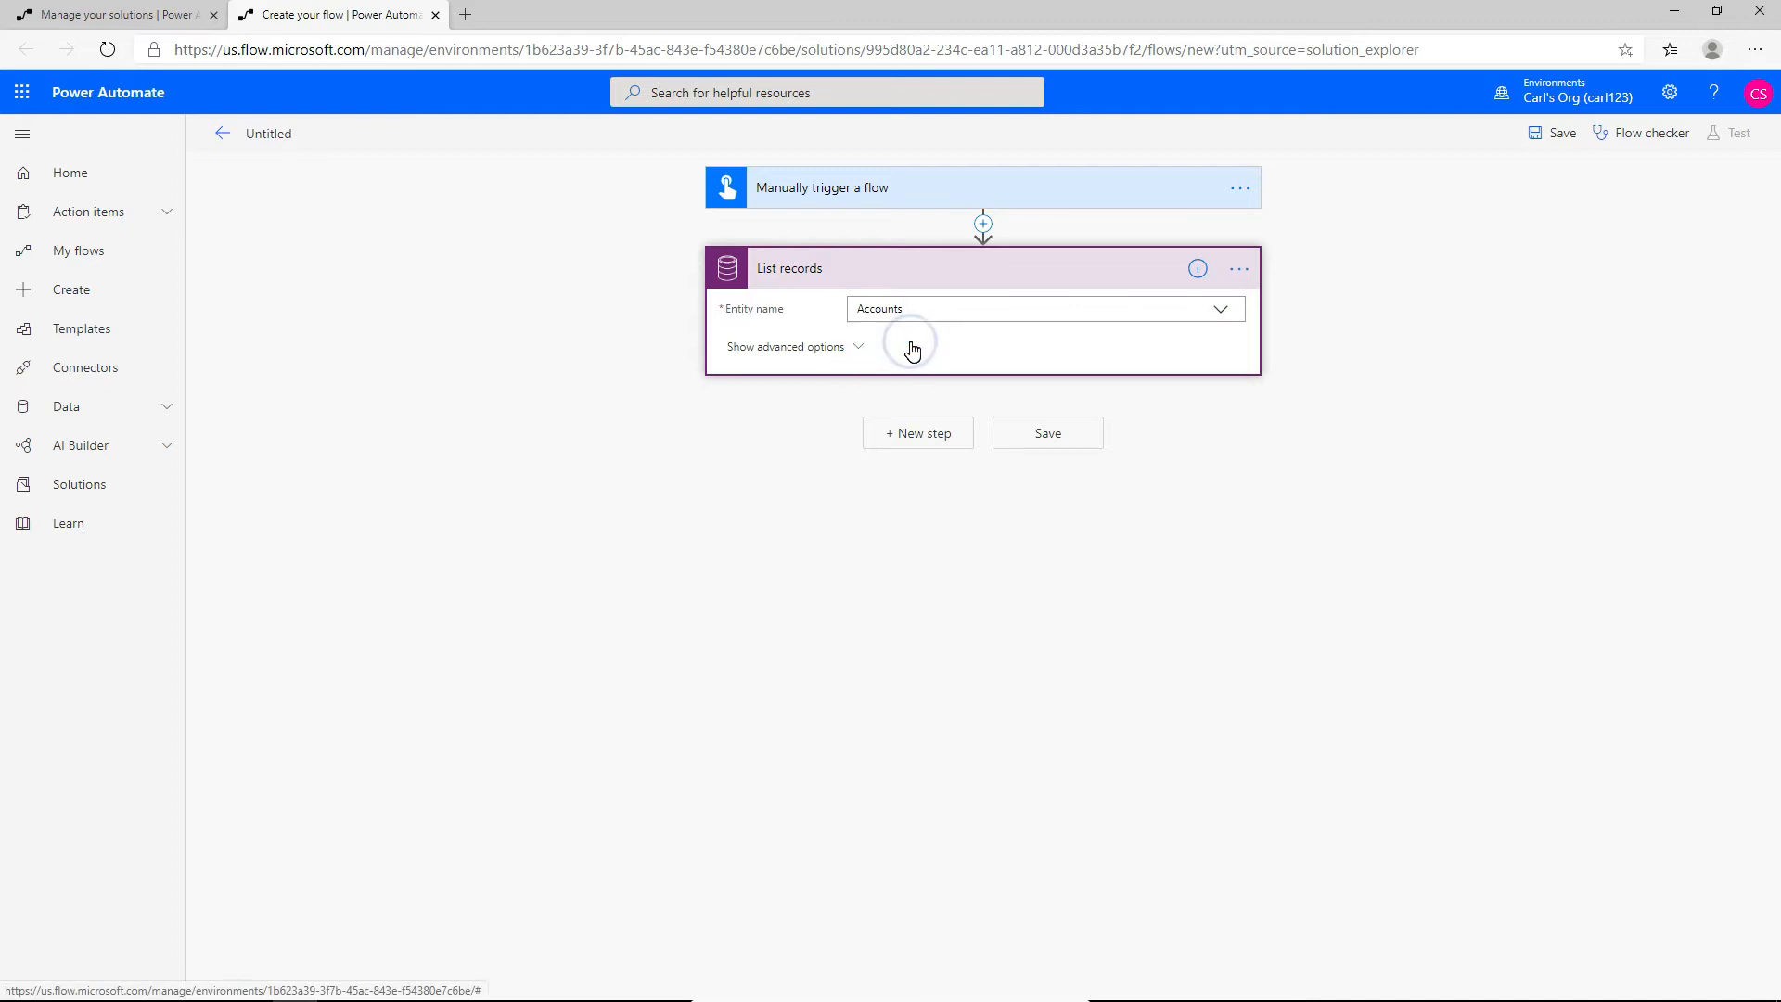
pyautogui.click(826, 348)
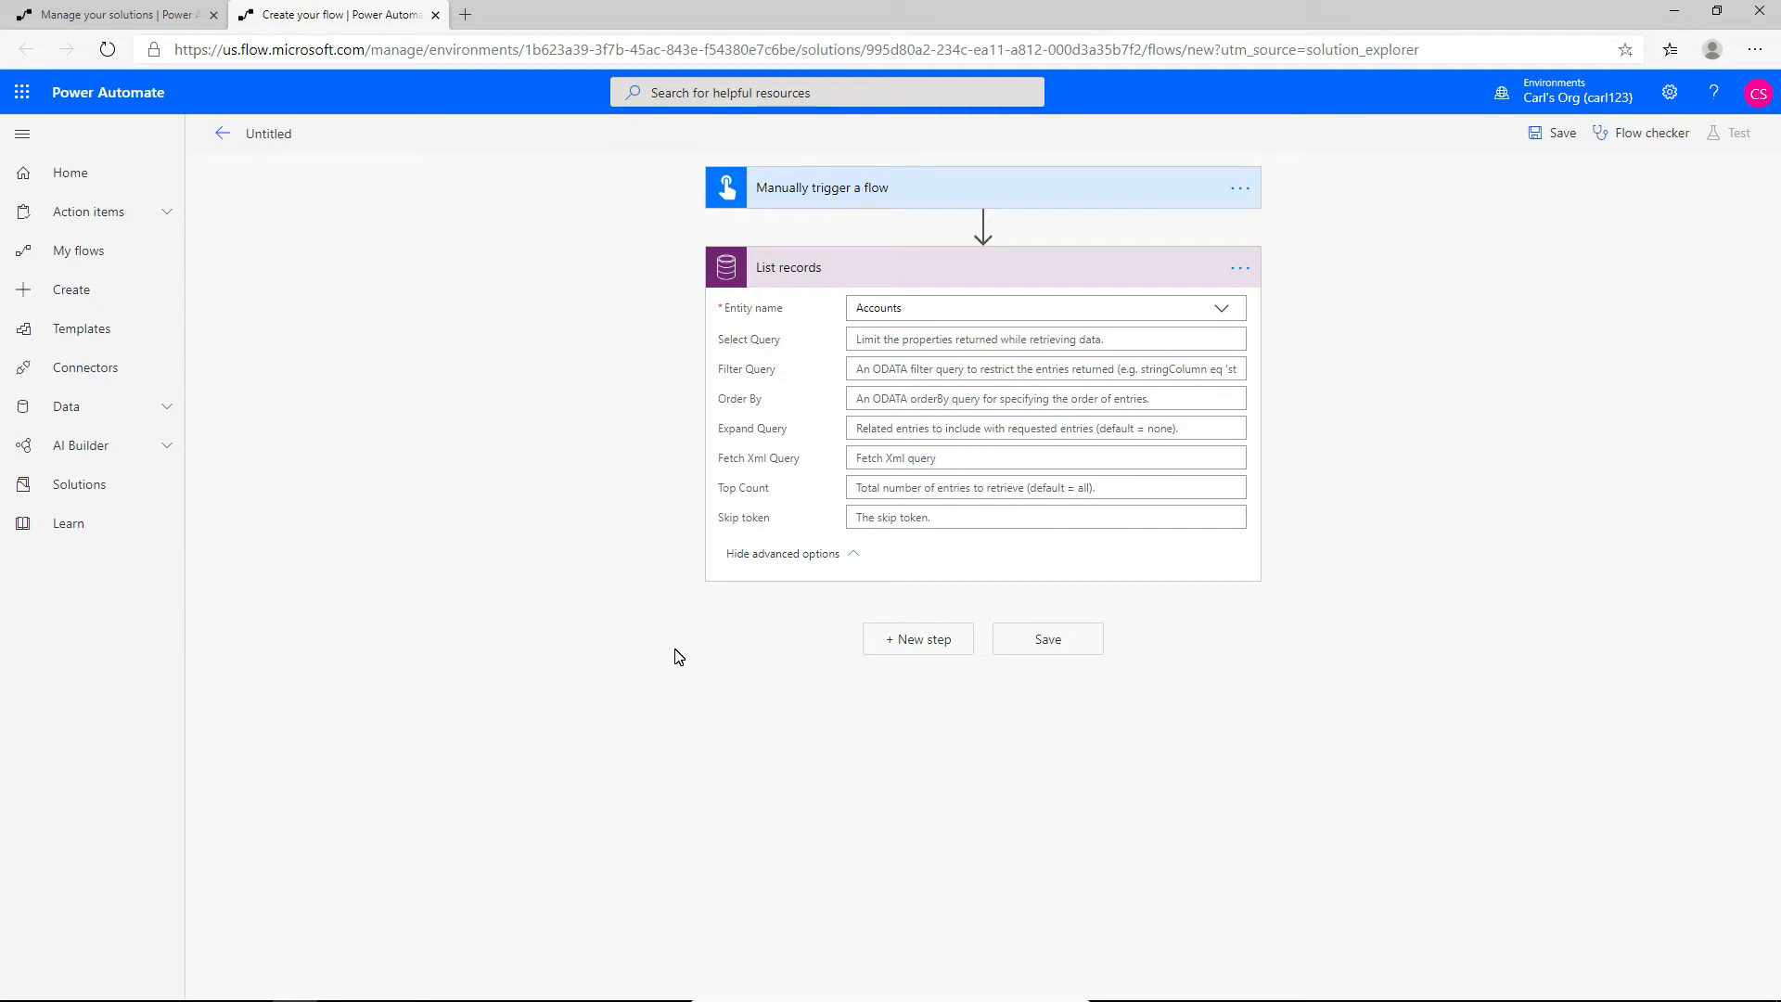
# - Switch to the XrmToolbox folder, launch XrmToolBox.exe, and connect to the saved Dynamics organization
pyautogui.hotkey('alt', 'Tab')
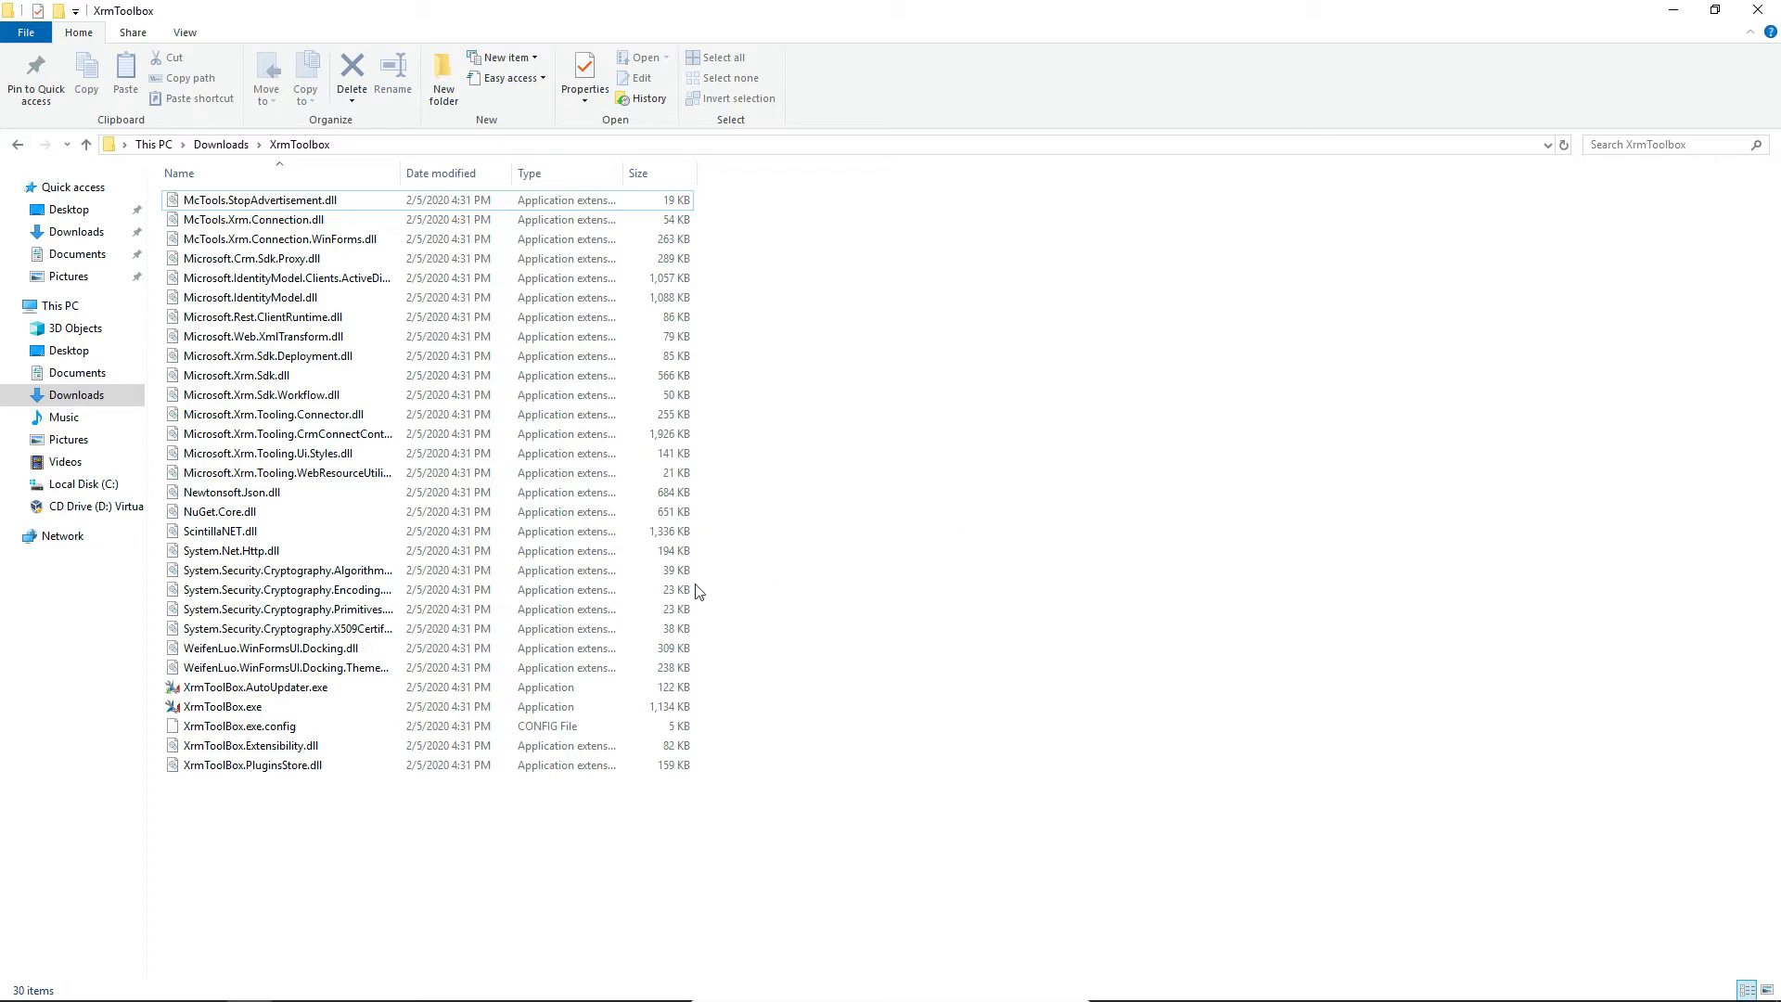
pyautogui.doubleClick(246, 713)
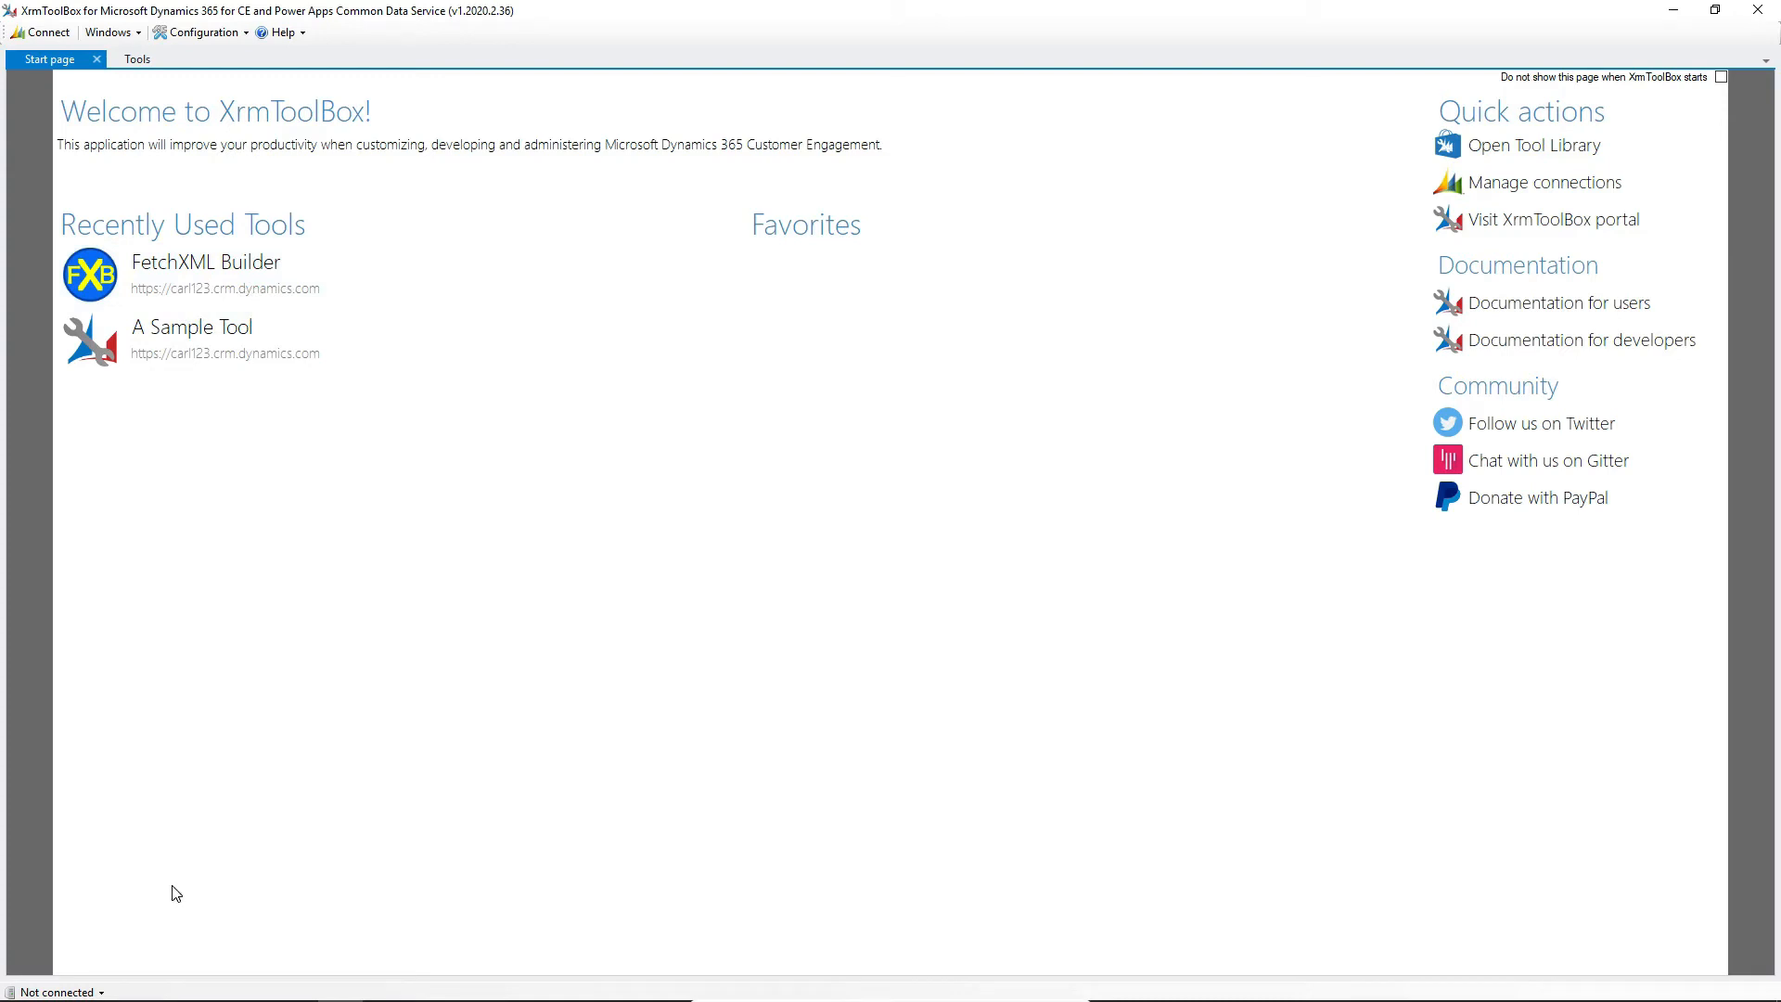
pyautogui.click(63, 993)
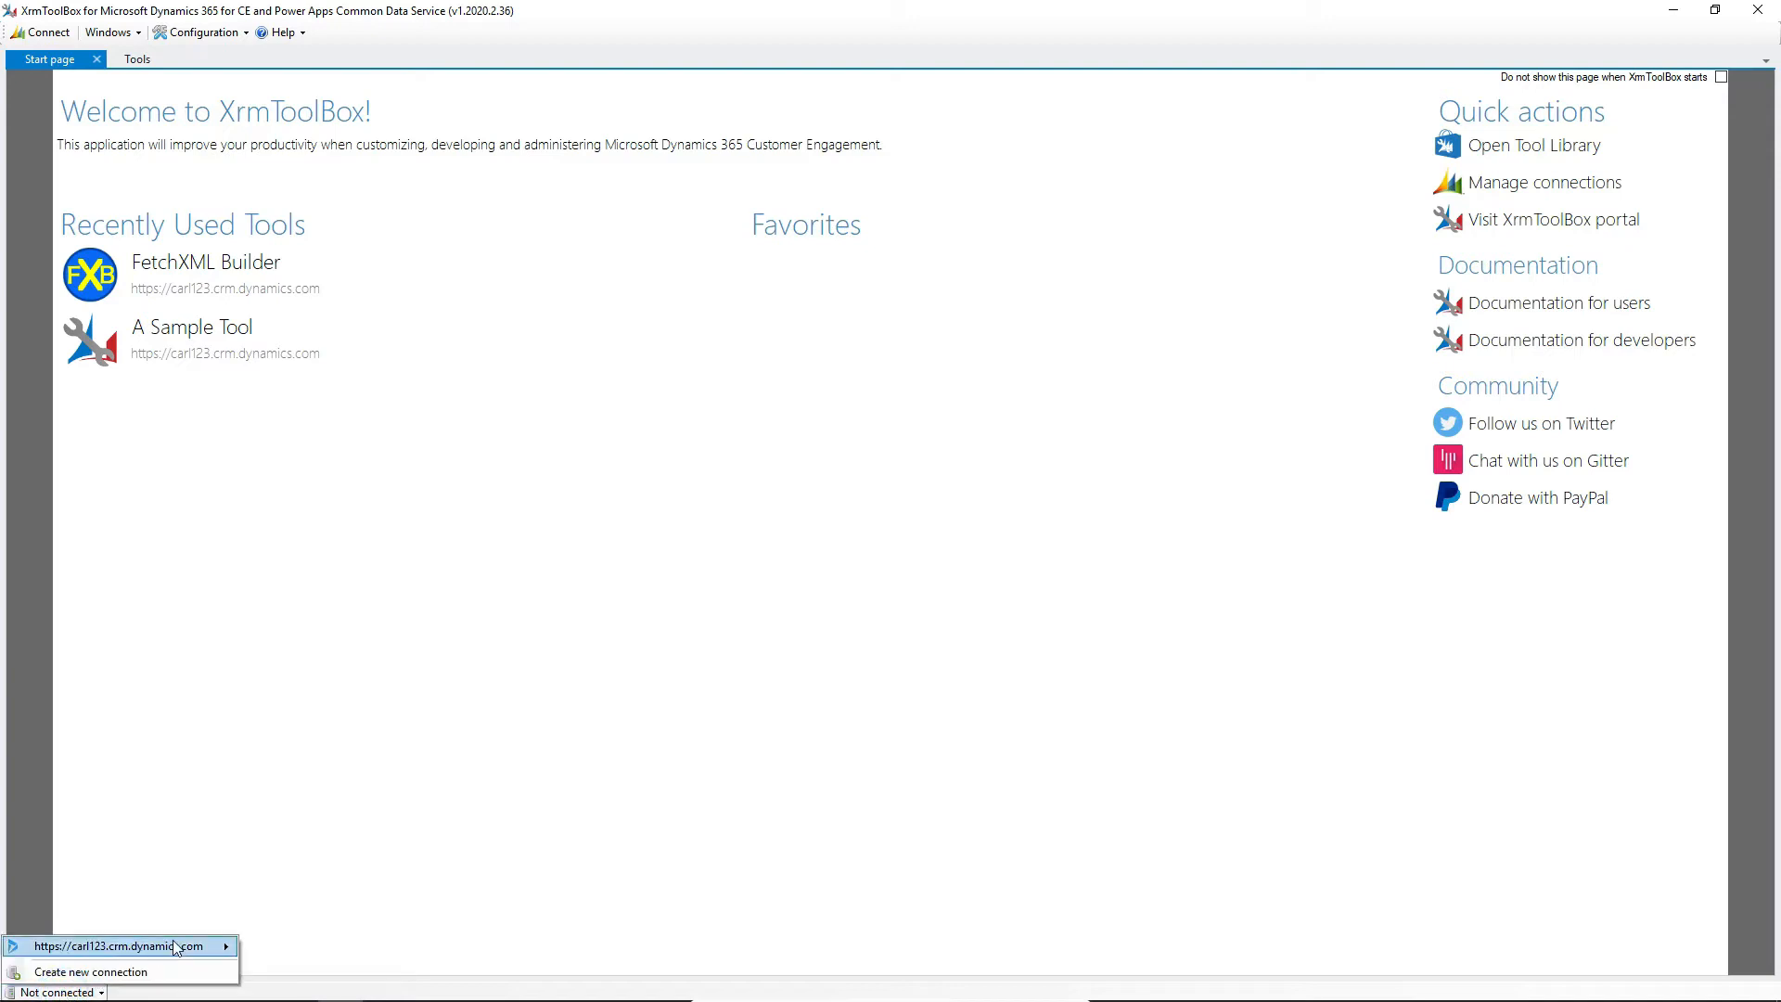
pyautogui.moveTo(173, 951)
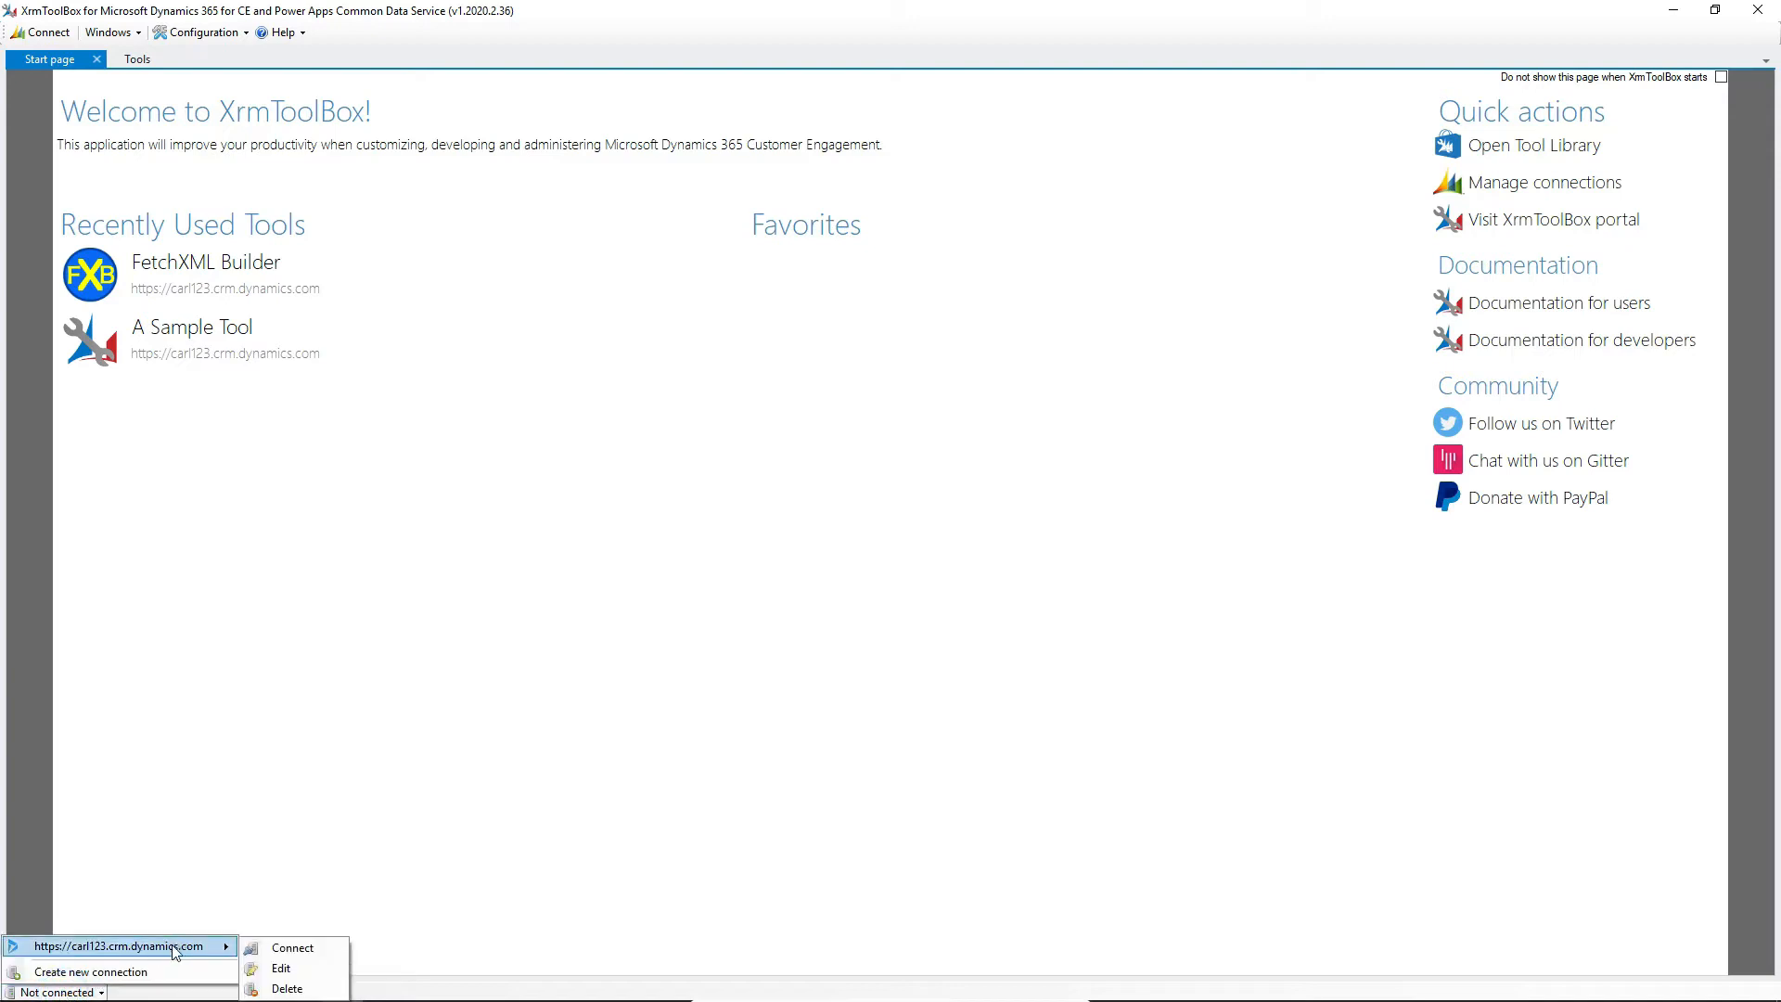
pyautogui.click(272, 950)
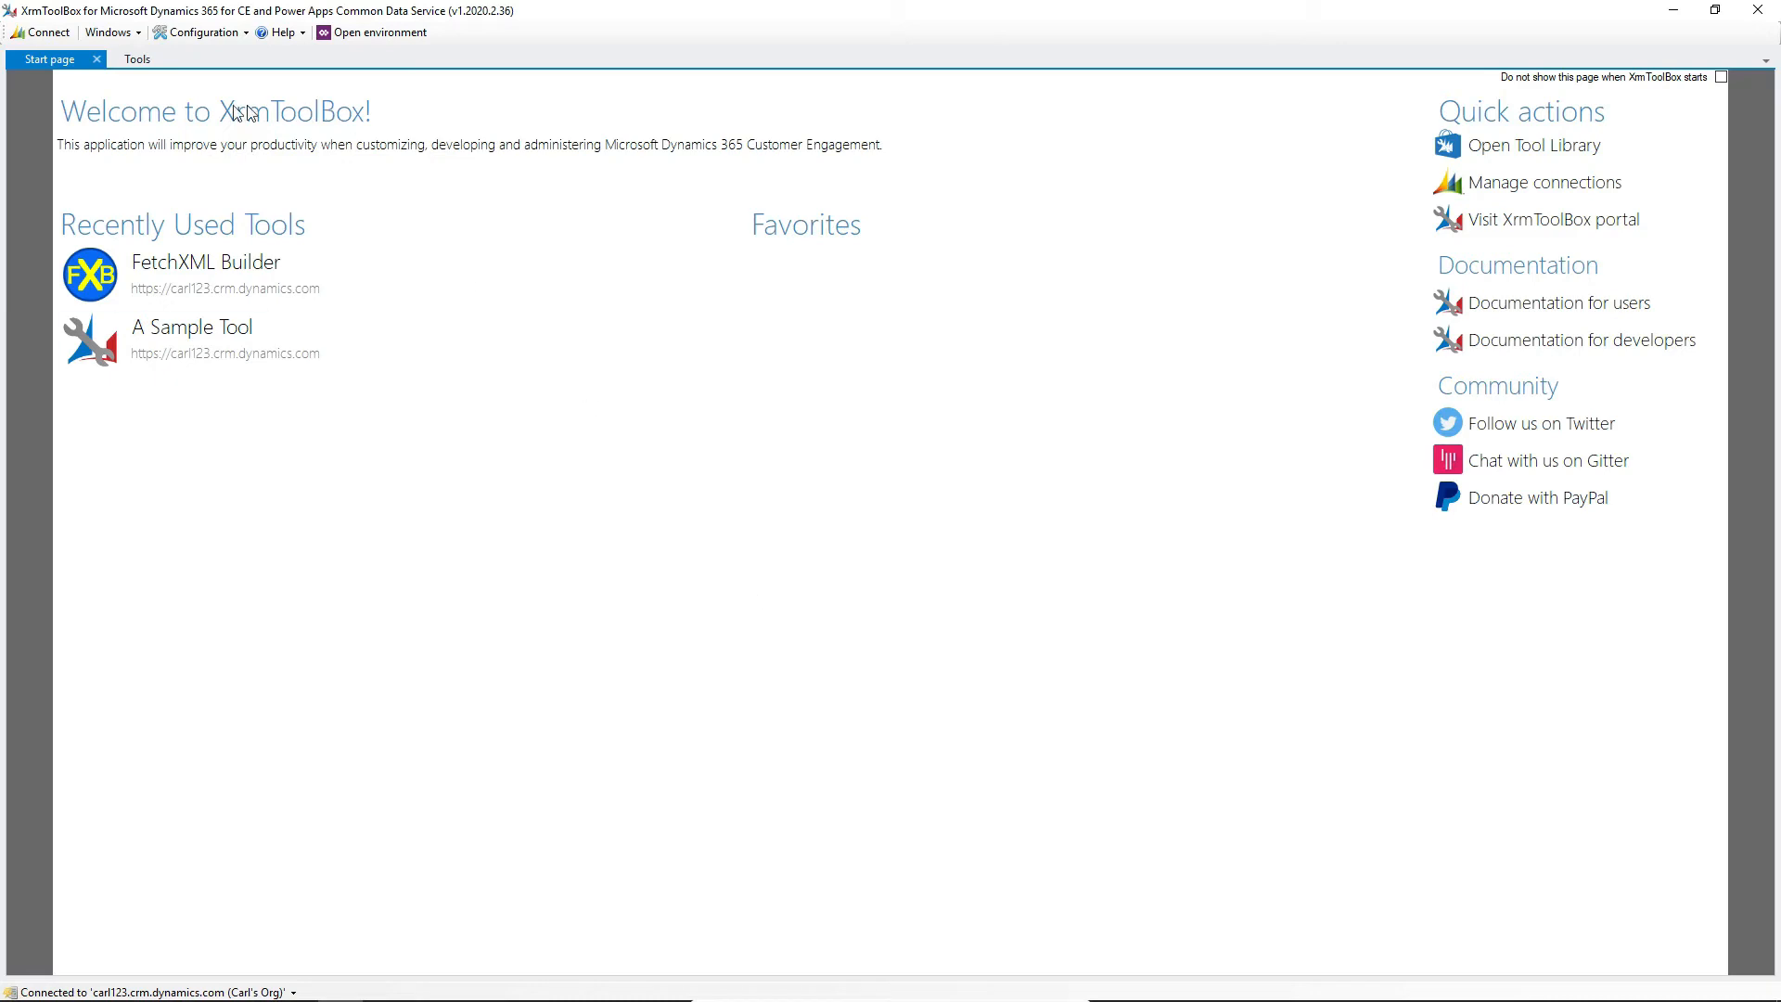
# - Search the XrmToolBox Tool Library for "Fetch", view the FetchXML Builder details, and close the library
pyautogui.click(137, 33)
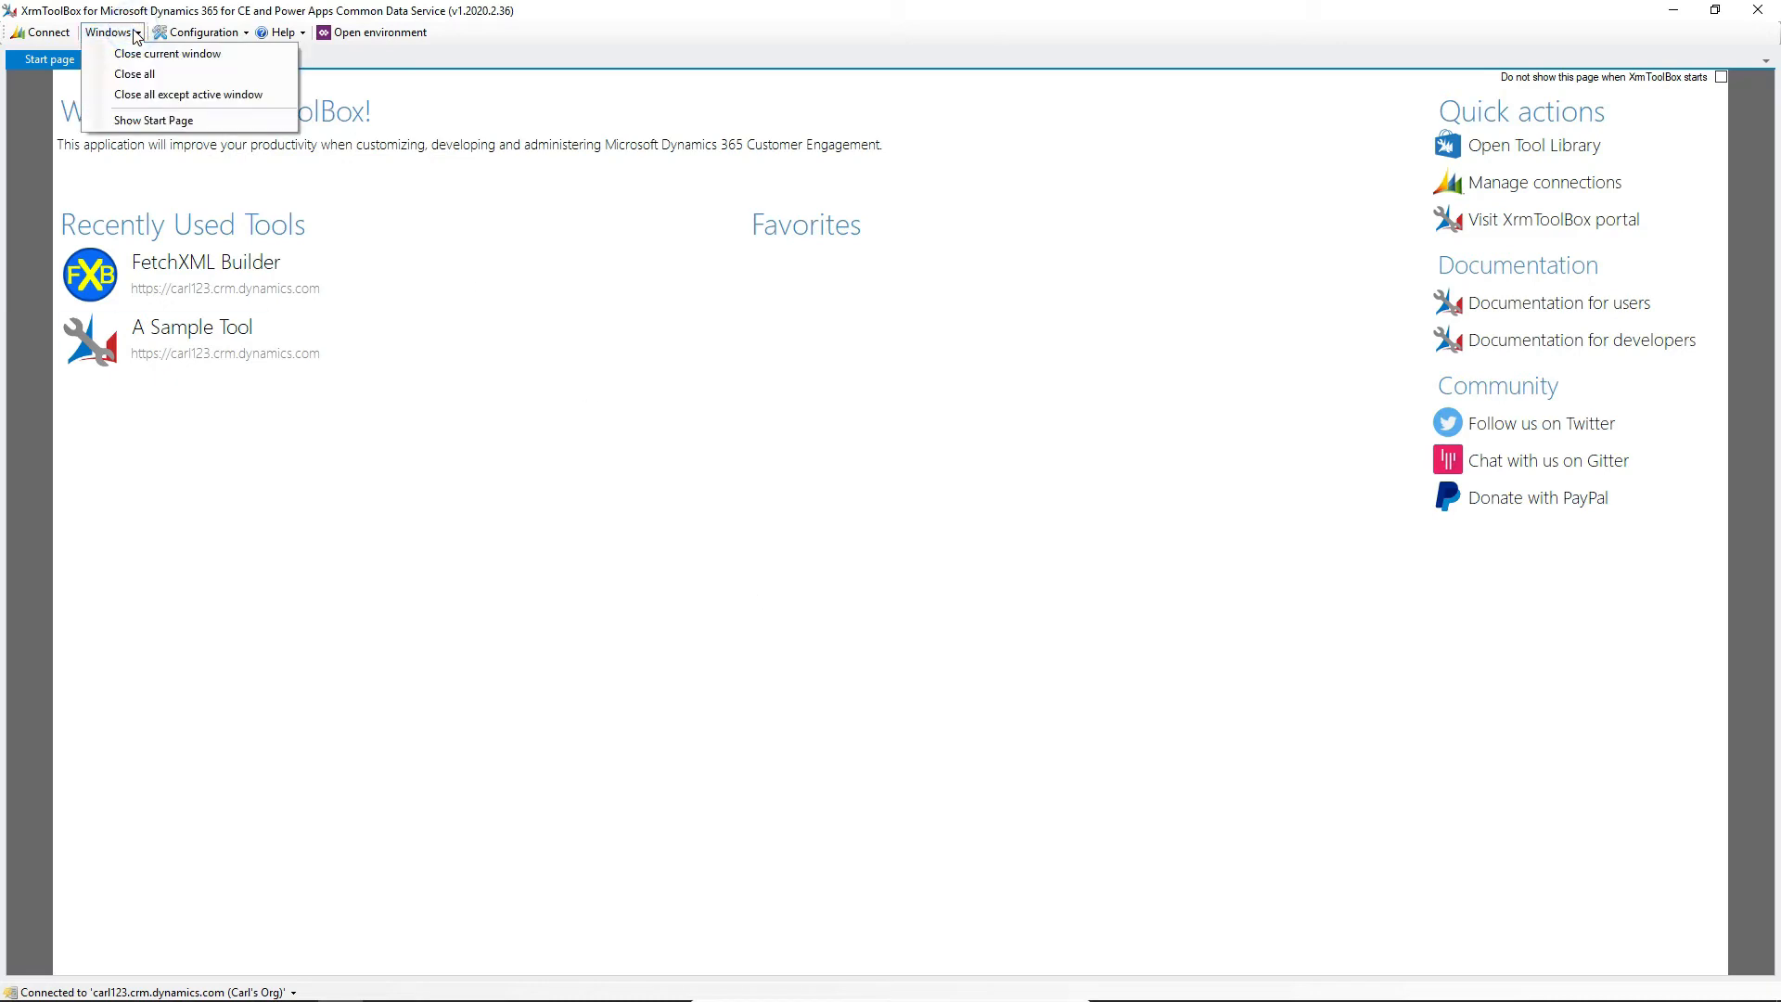
pyautogui.click(167, 35)
pyautogui.click(202, 37)
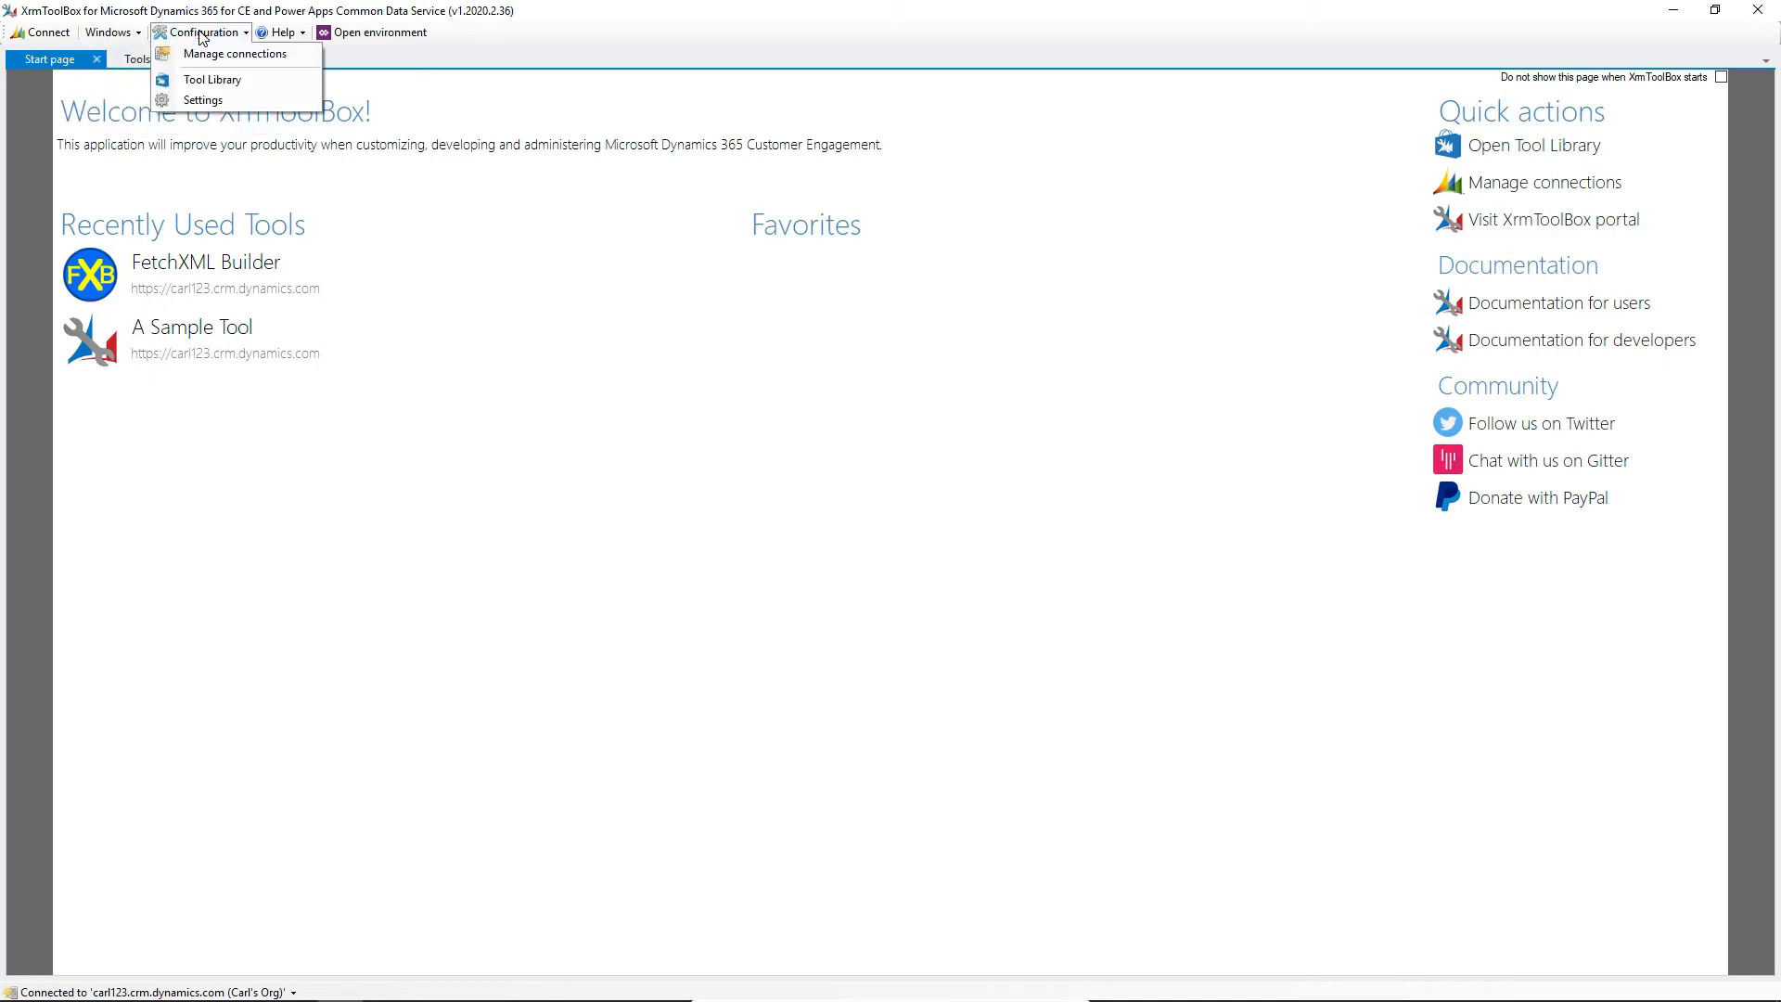
pyautogui.click(206, 83)
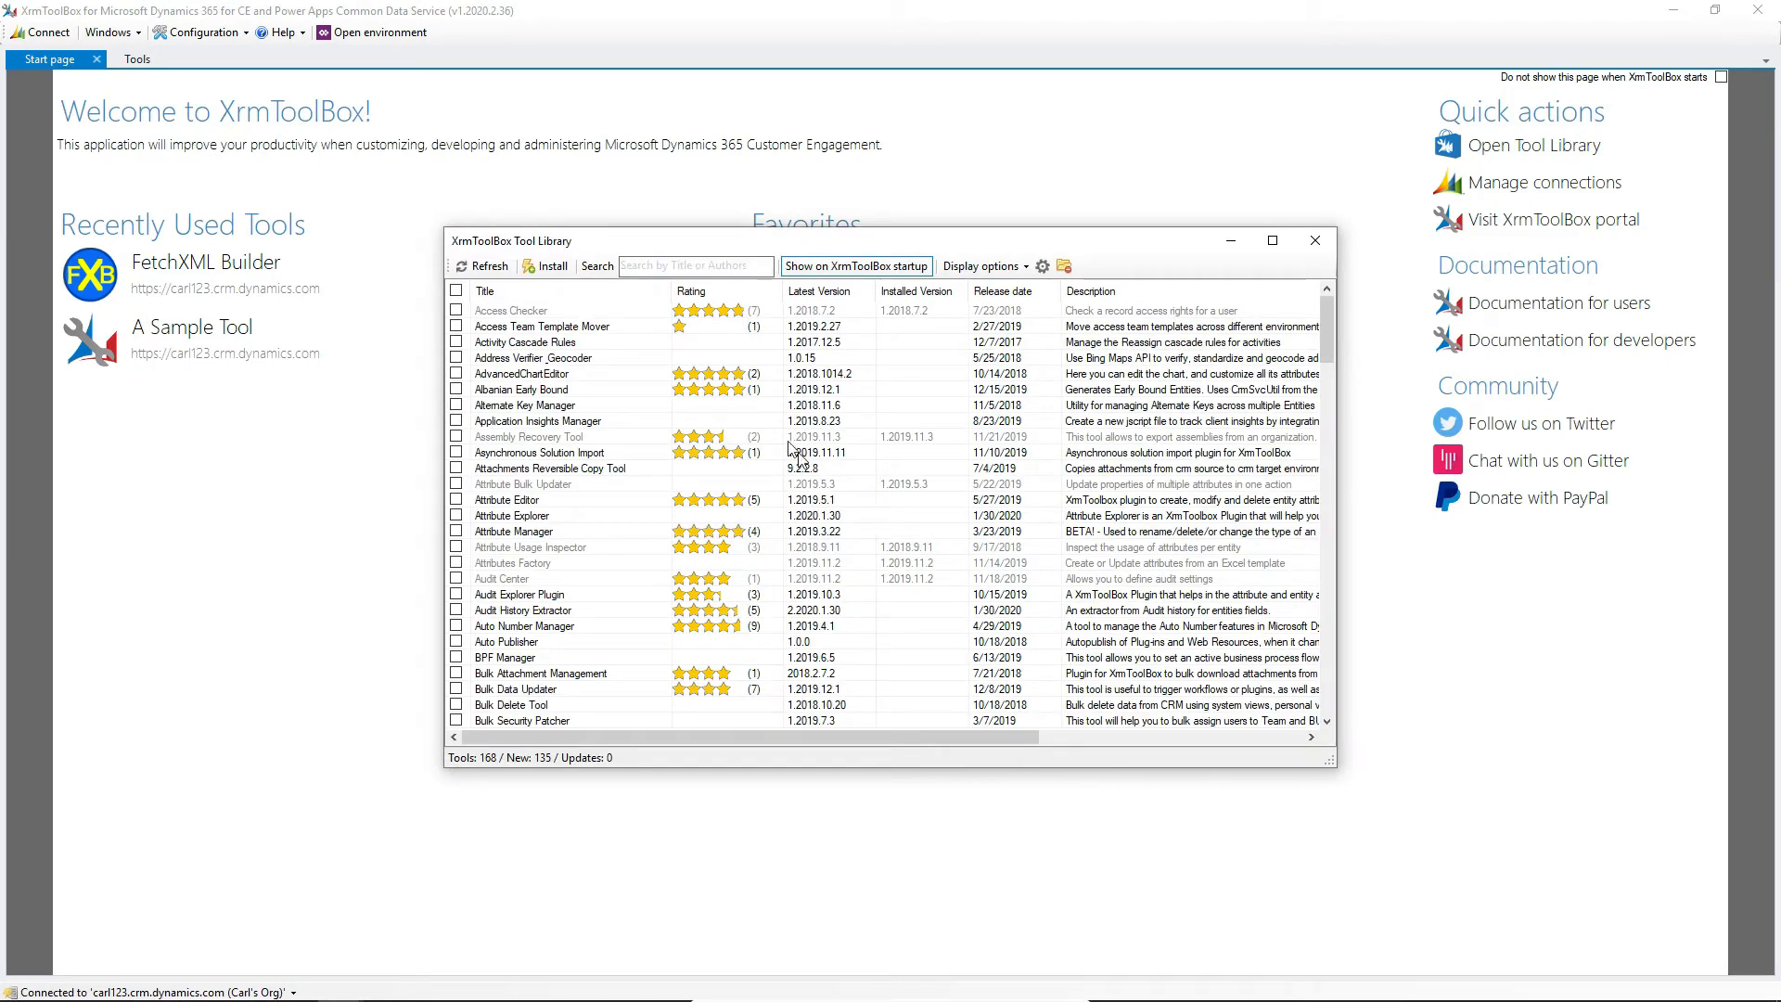
pyautogui.click(721, 264)
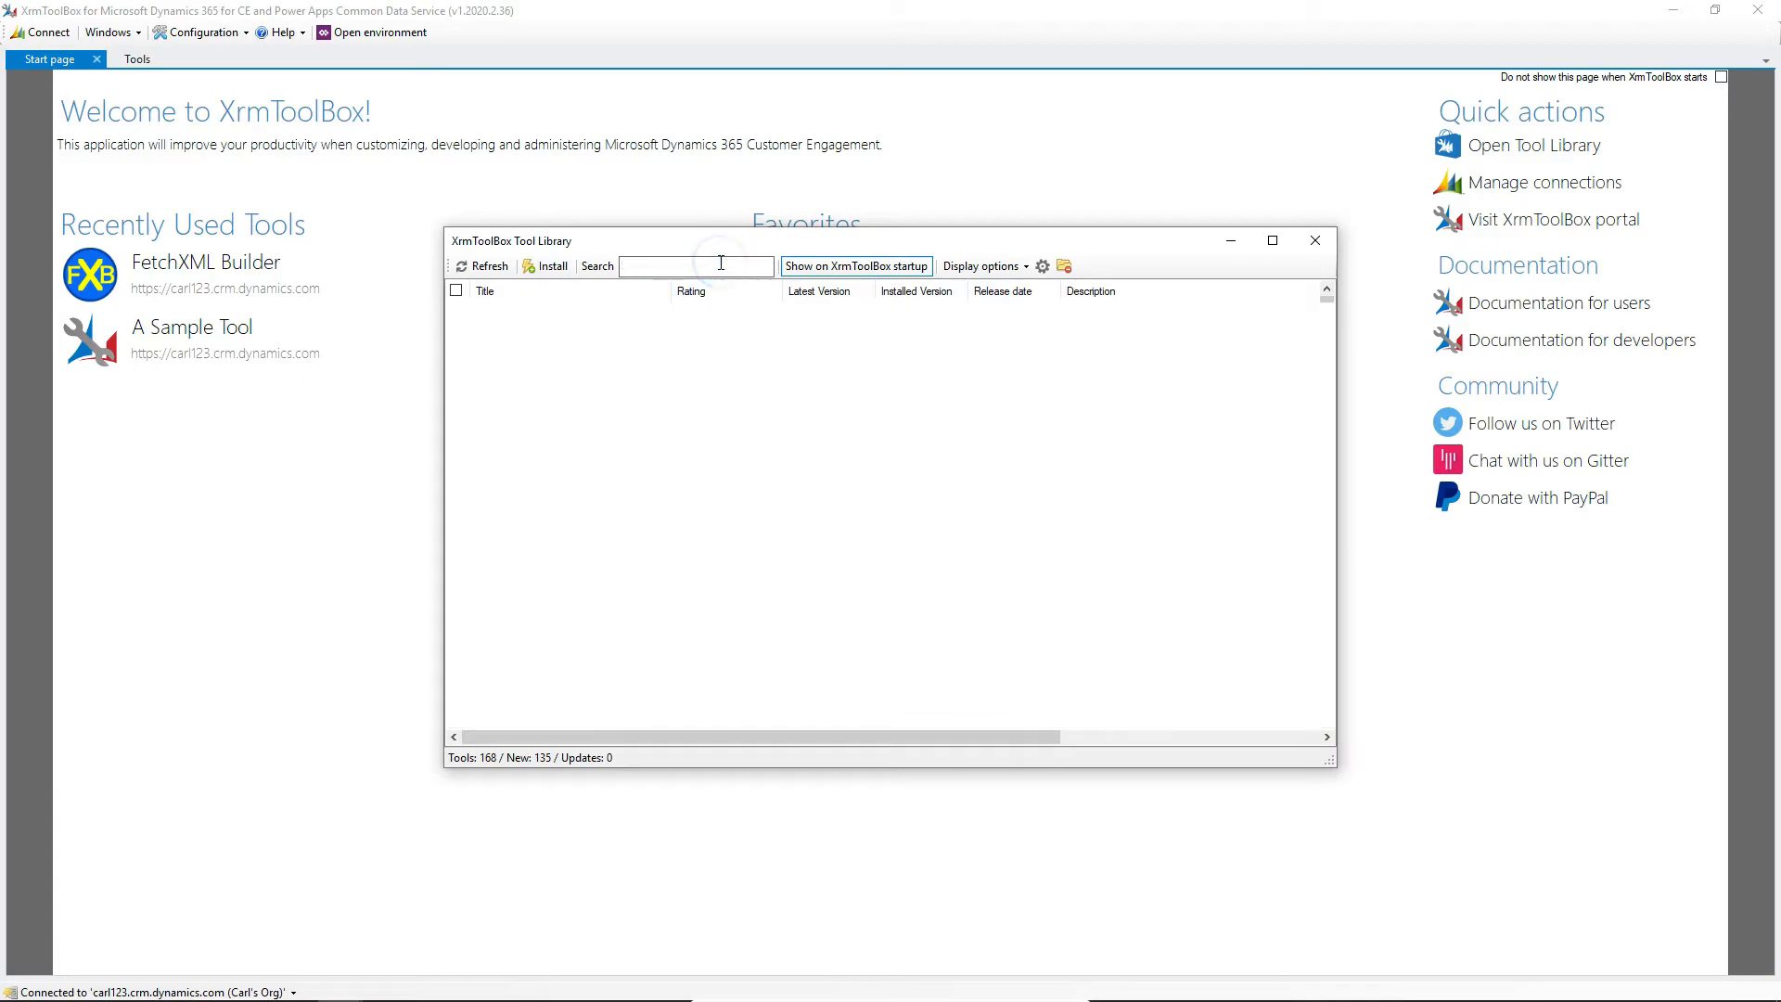
pyautogui.write('Fetch')
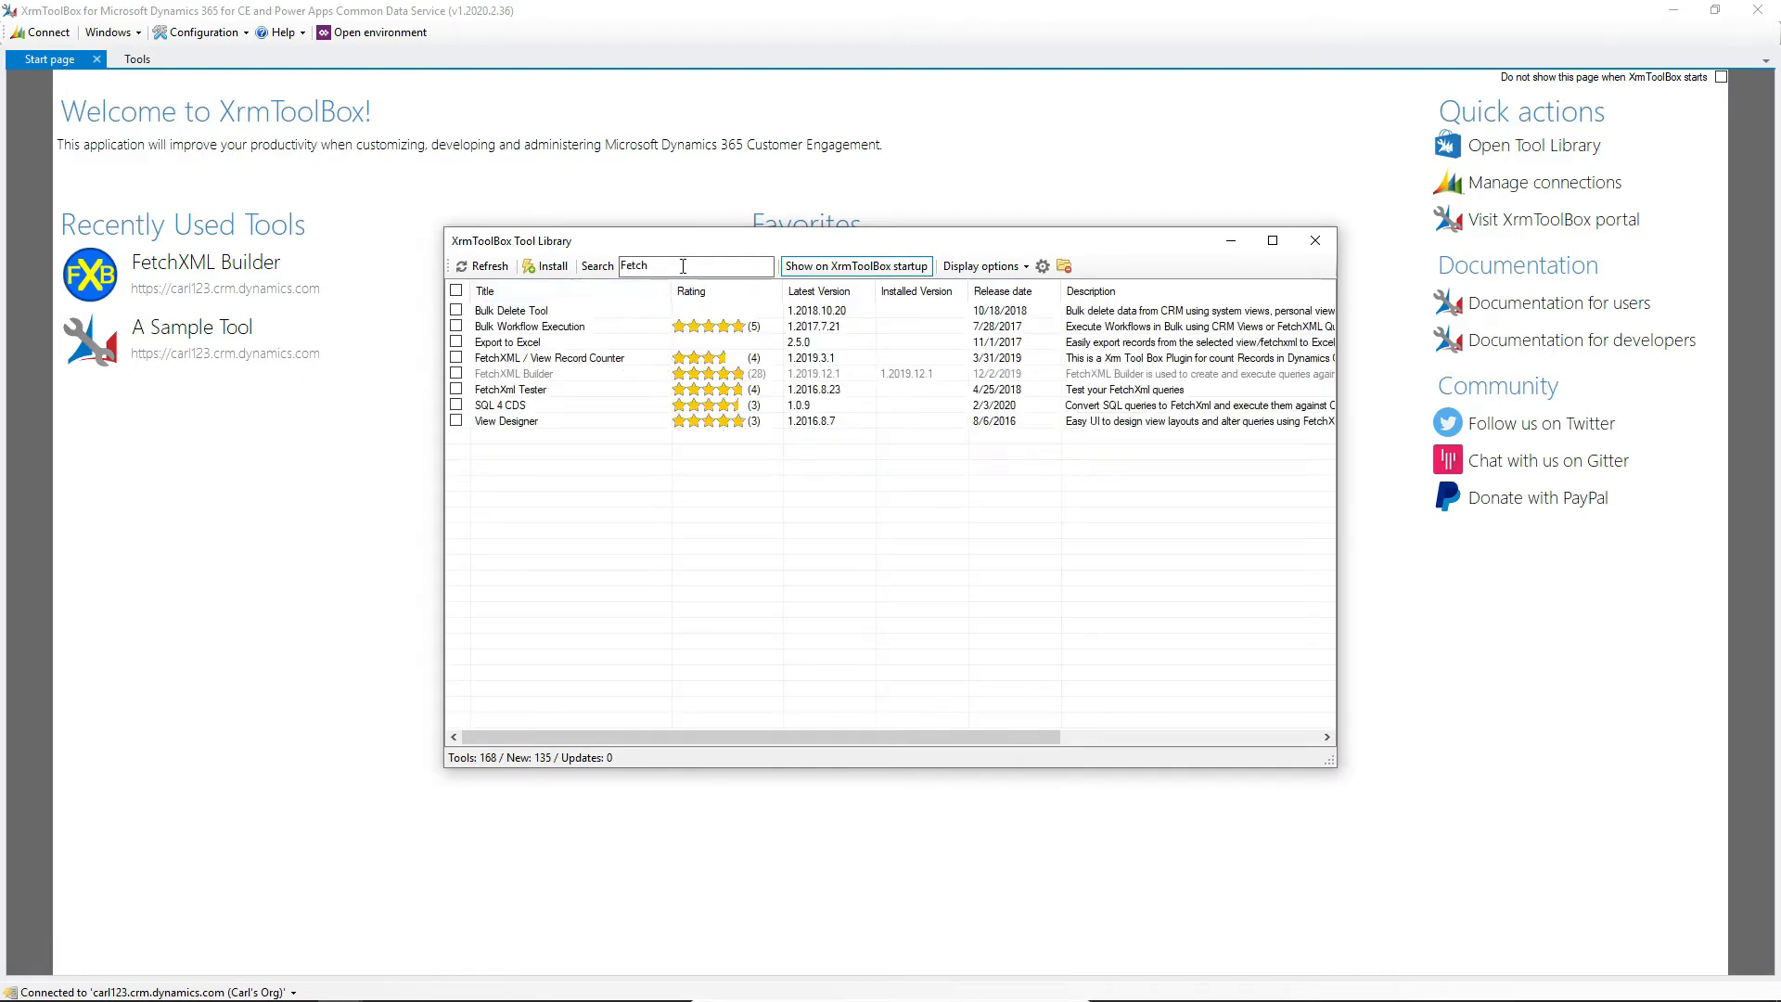
pyautogui.click(551, 376)
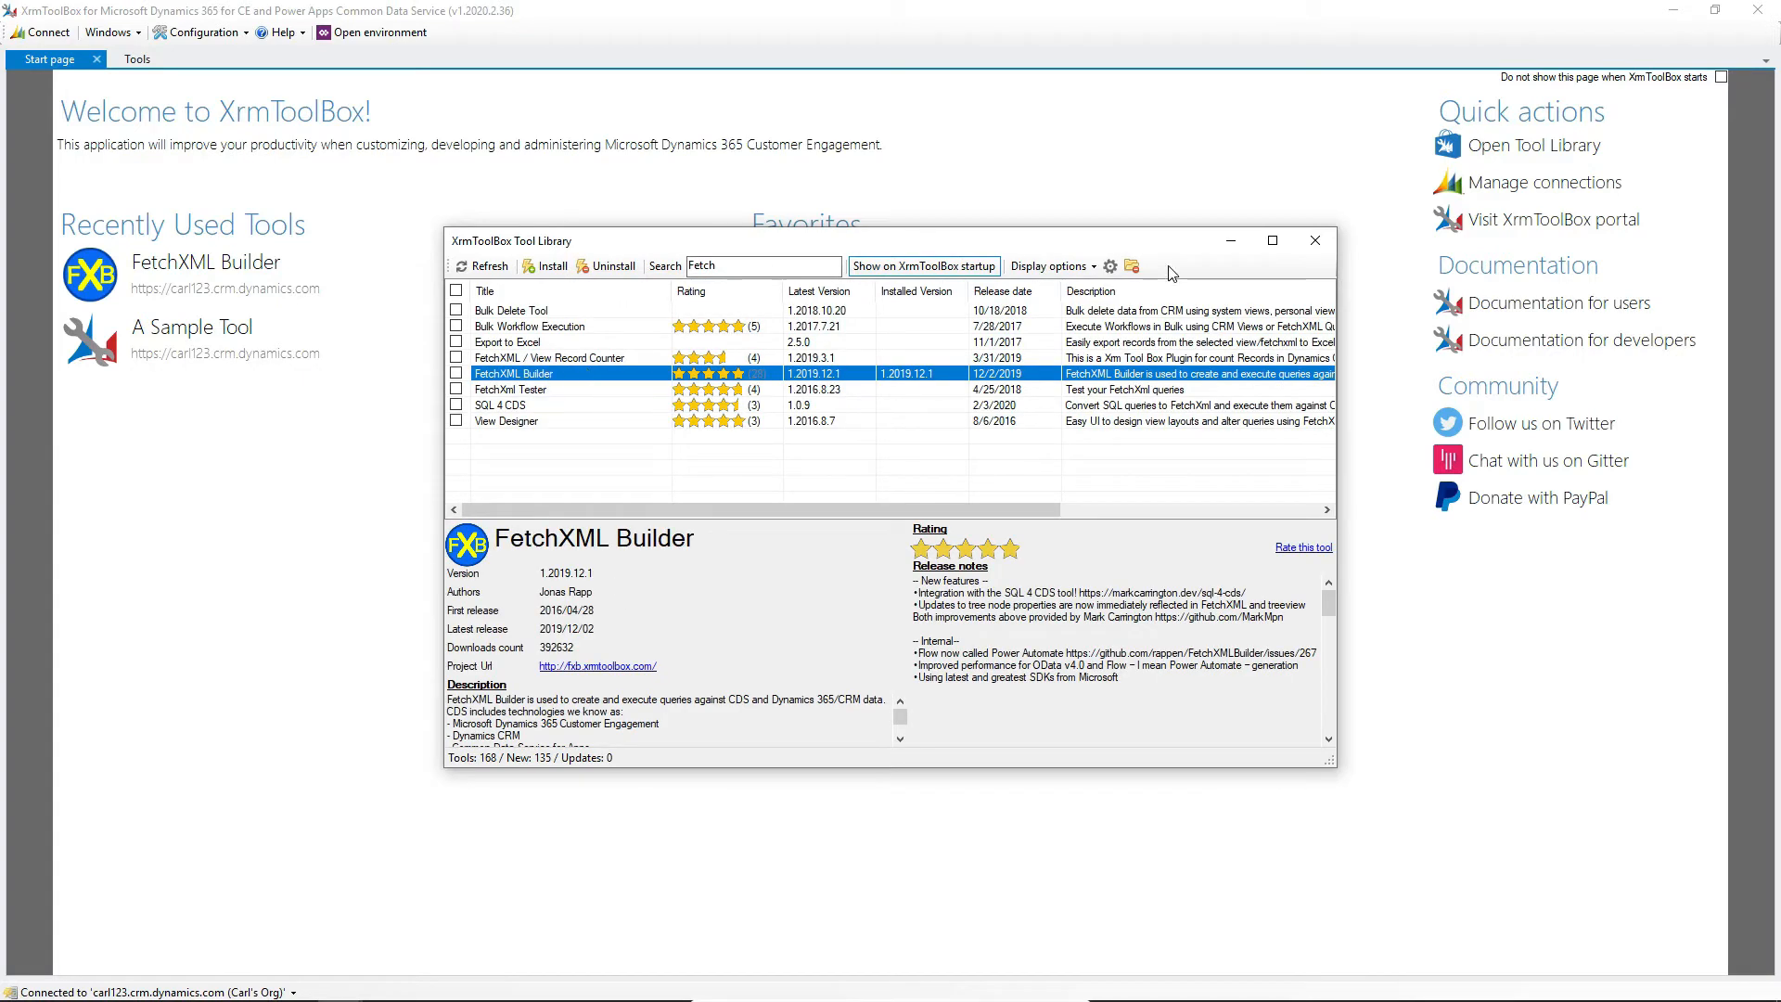
pyautogui.click(1313, 241)
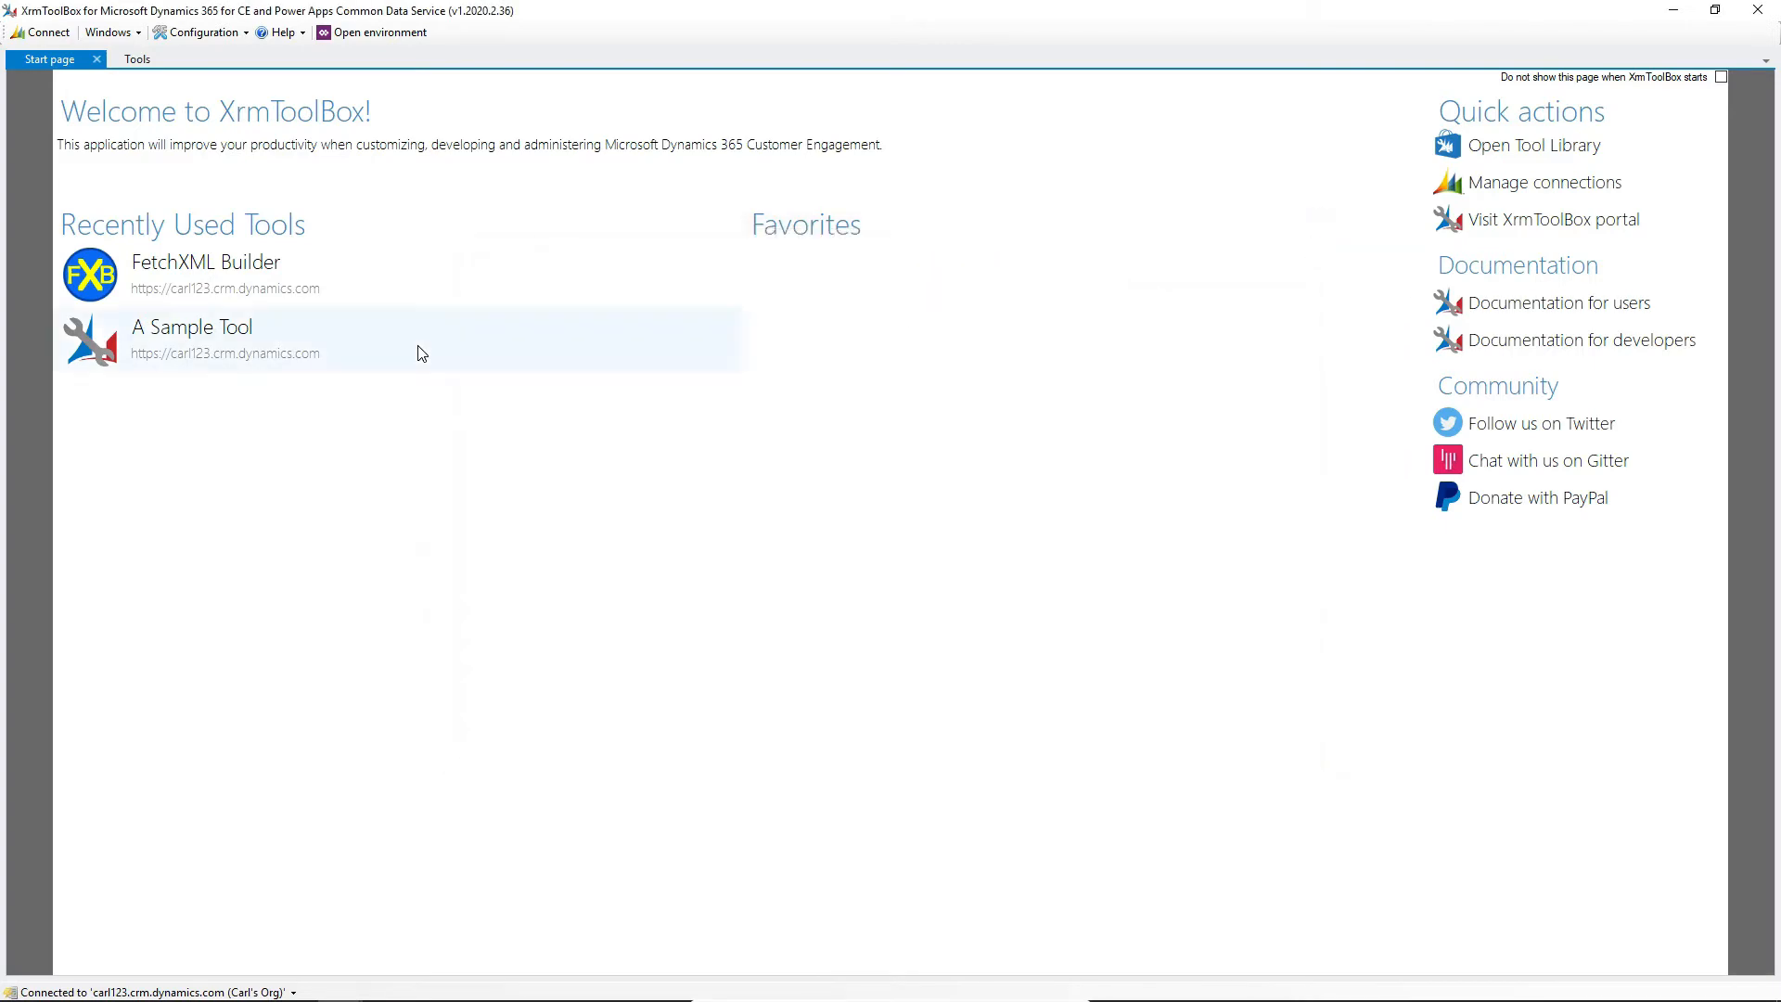
# - Open FetchXML Builder from the recently used tools, dismiss its welcome window, and start a new query
pyautogui.click(224, 271)
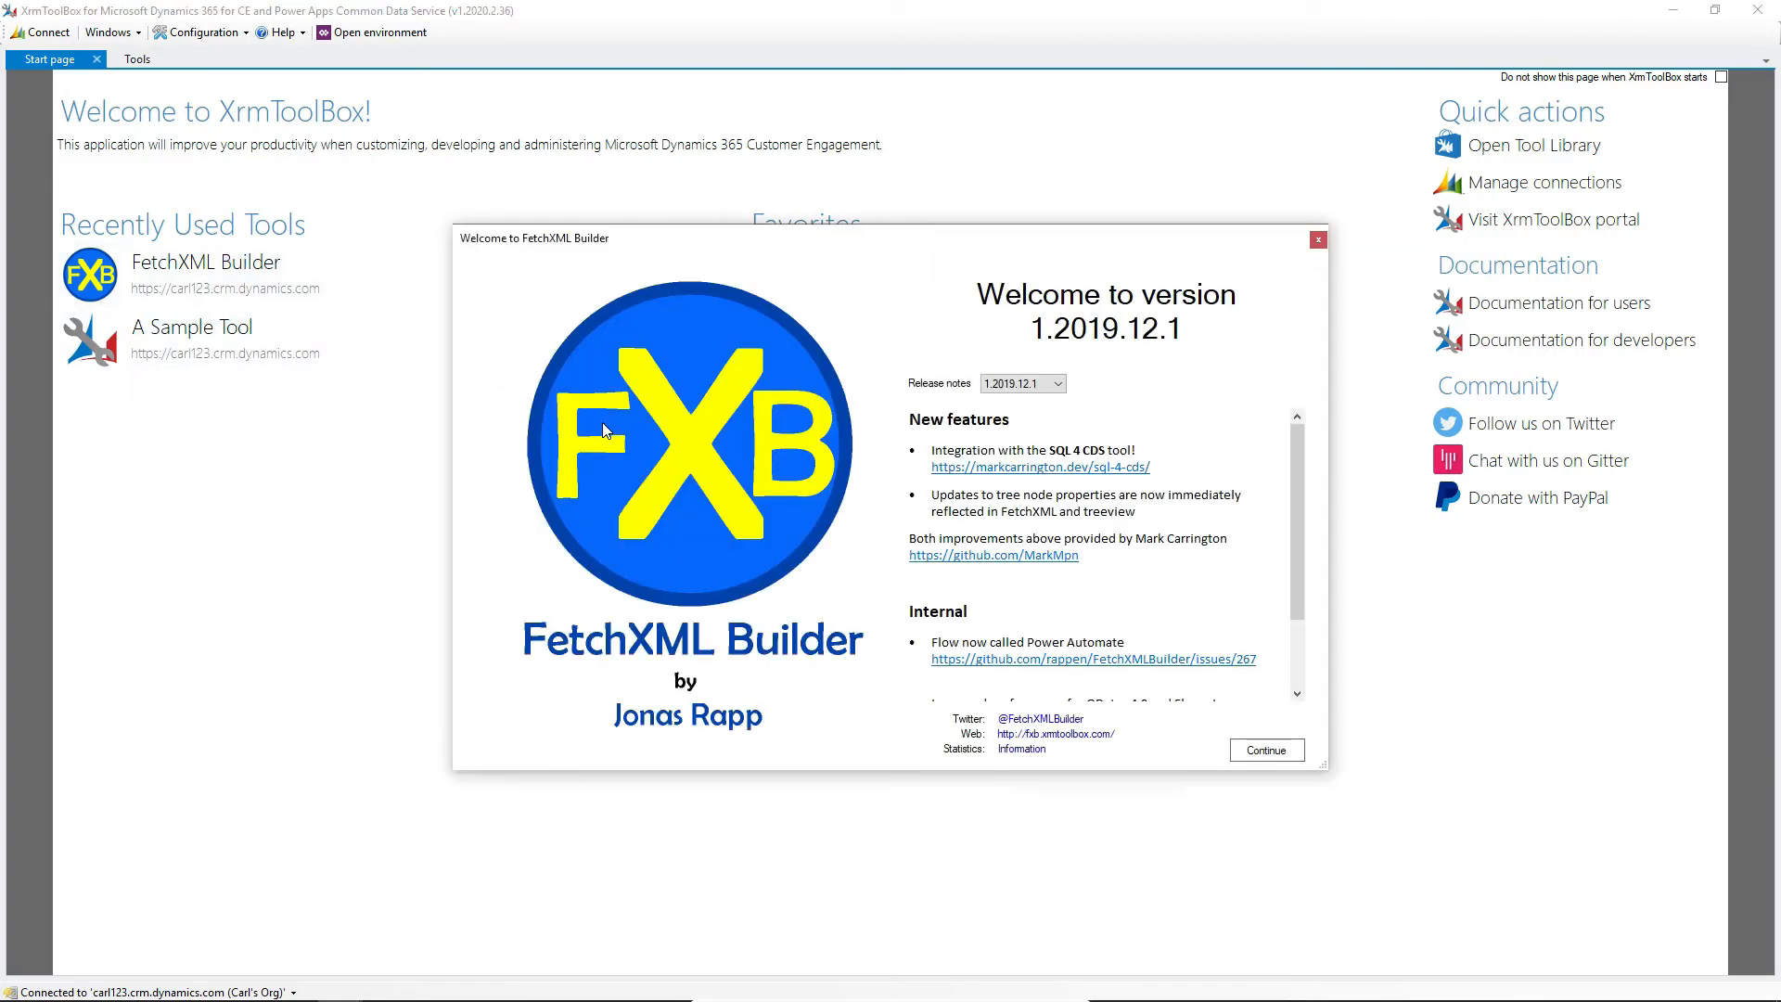
pyautogui.click(1252, 748)
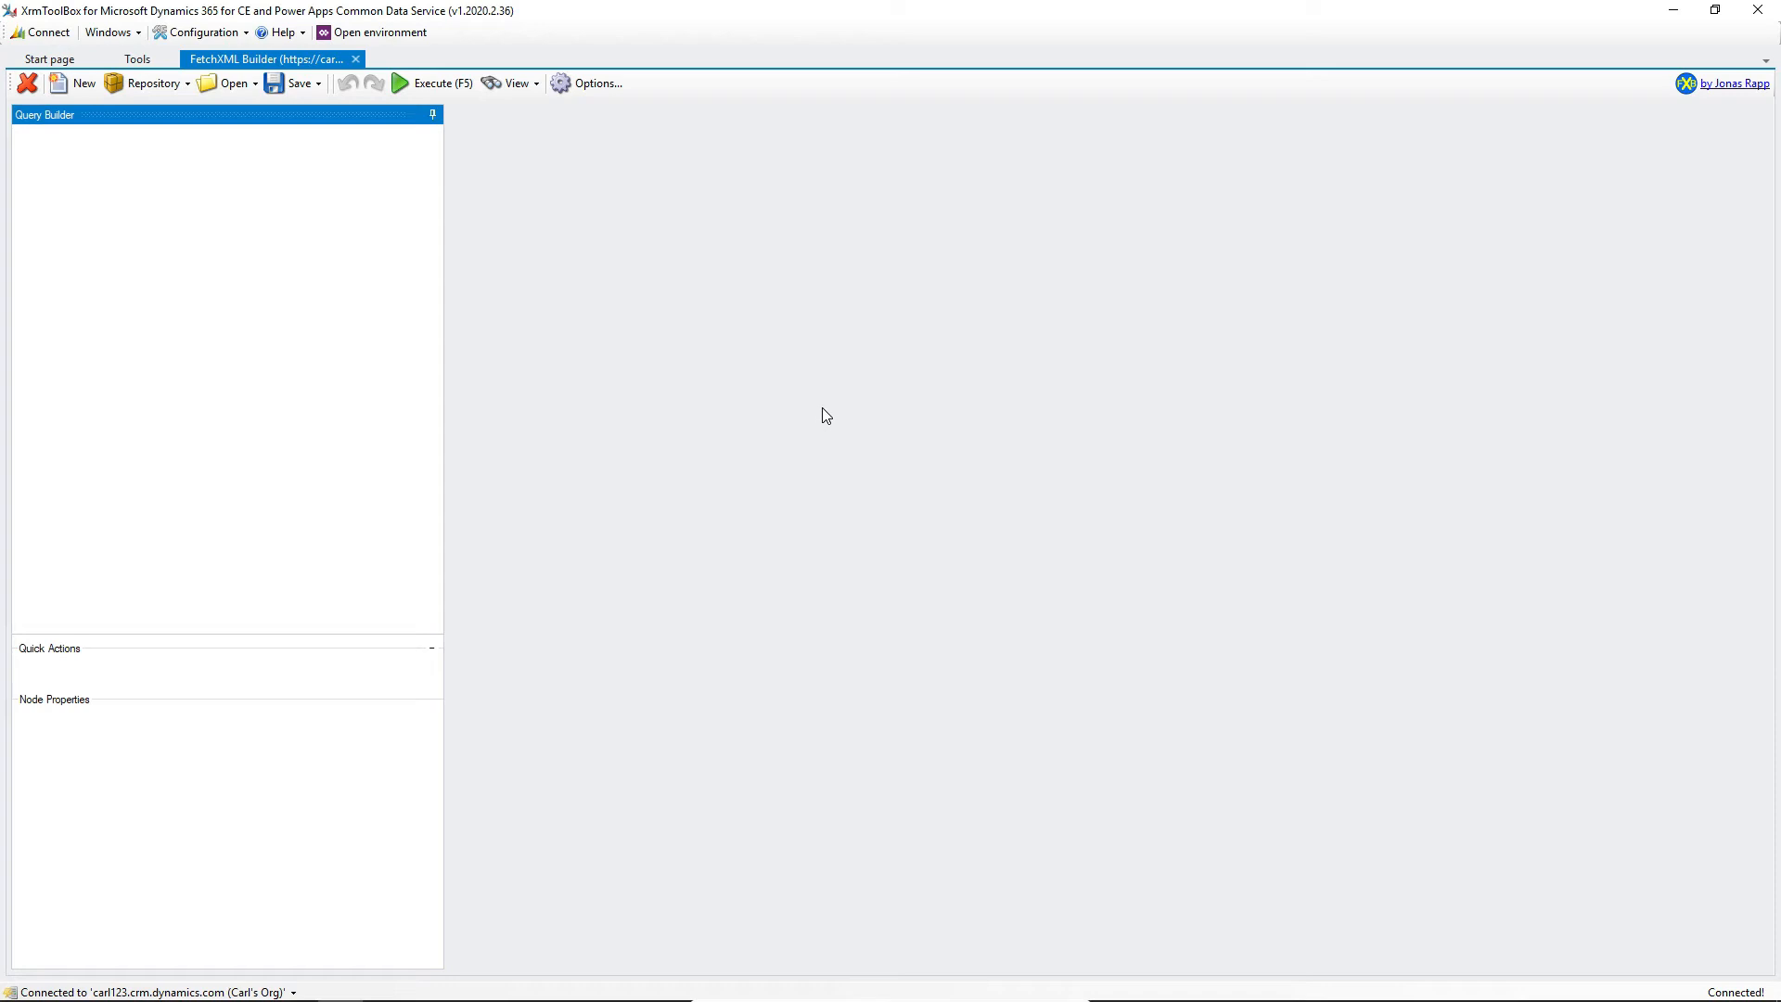
pyautogui.click(82, 84)
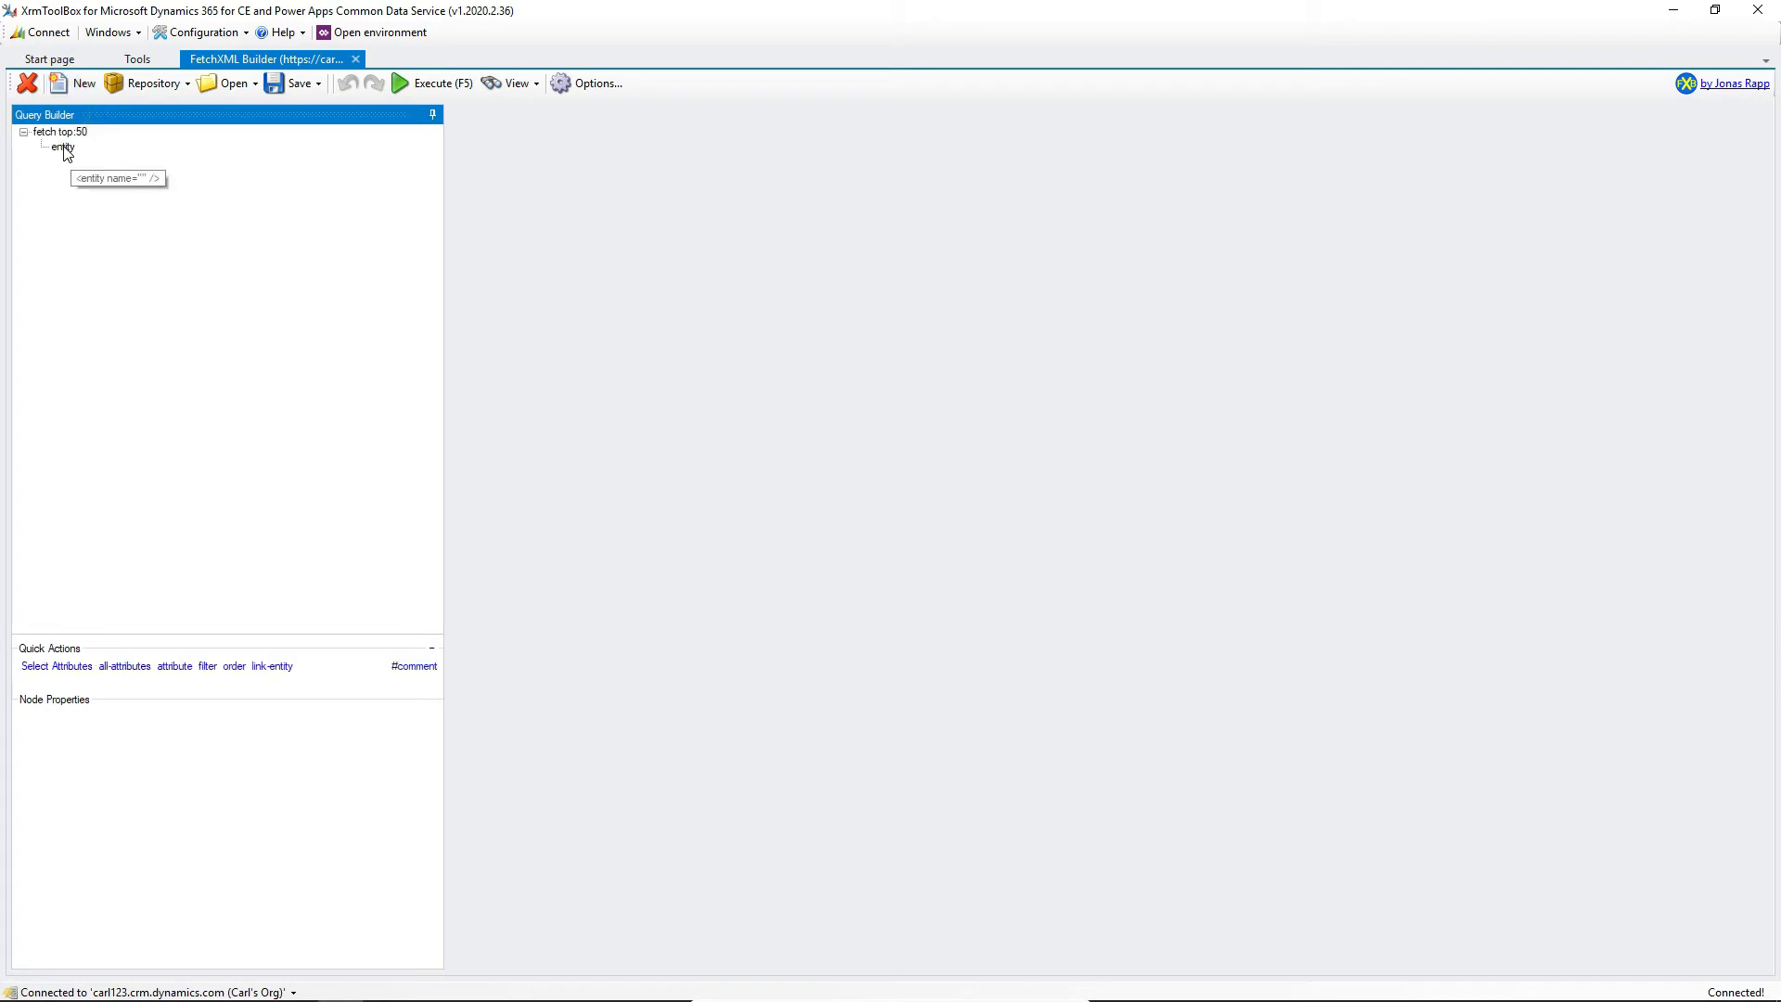
# - Set the query's entity node to the account entity
pyautogui.click(64, 148)
pyautogui.click(118, 733)
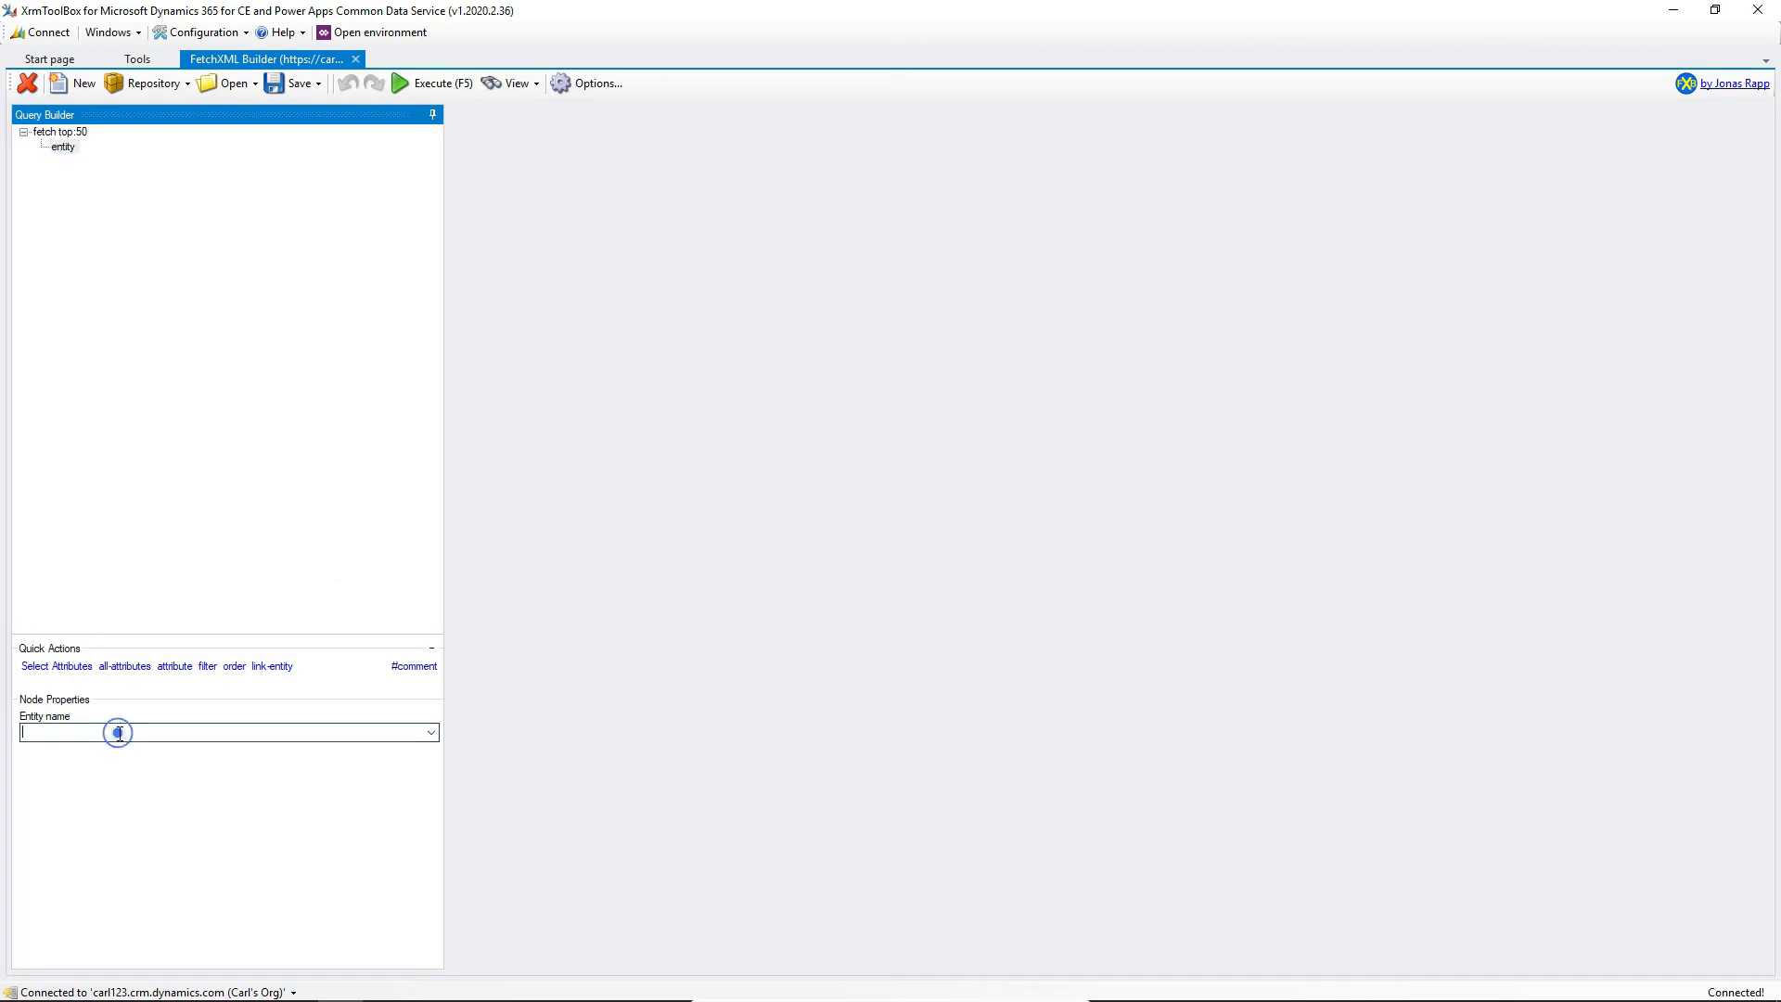
pyautogui.write('account')
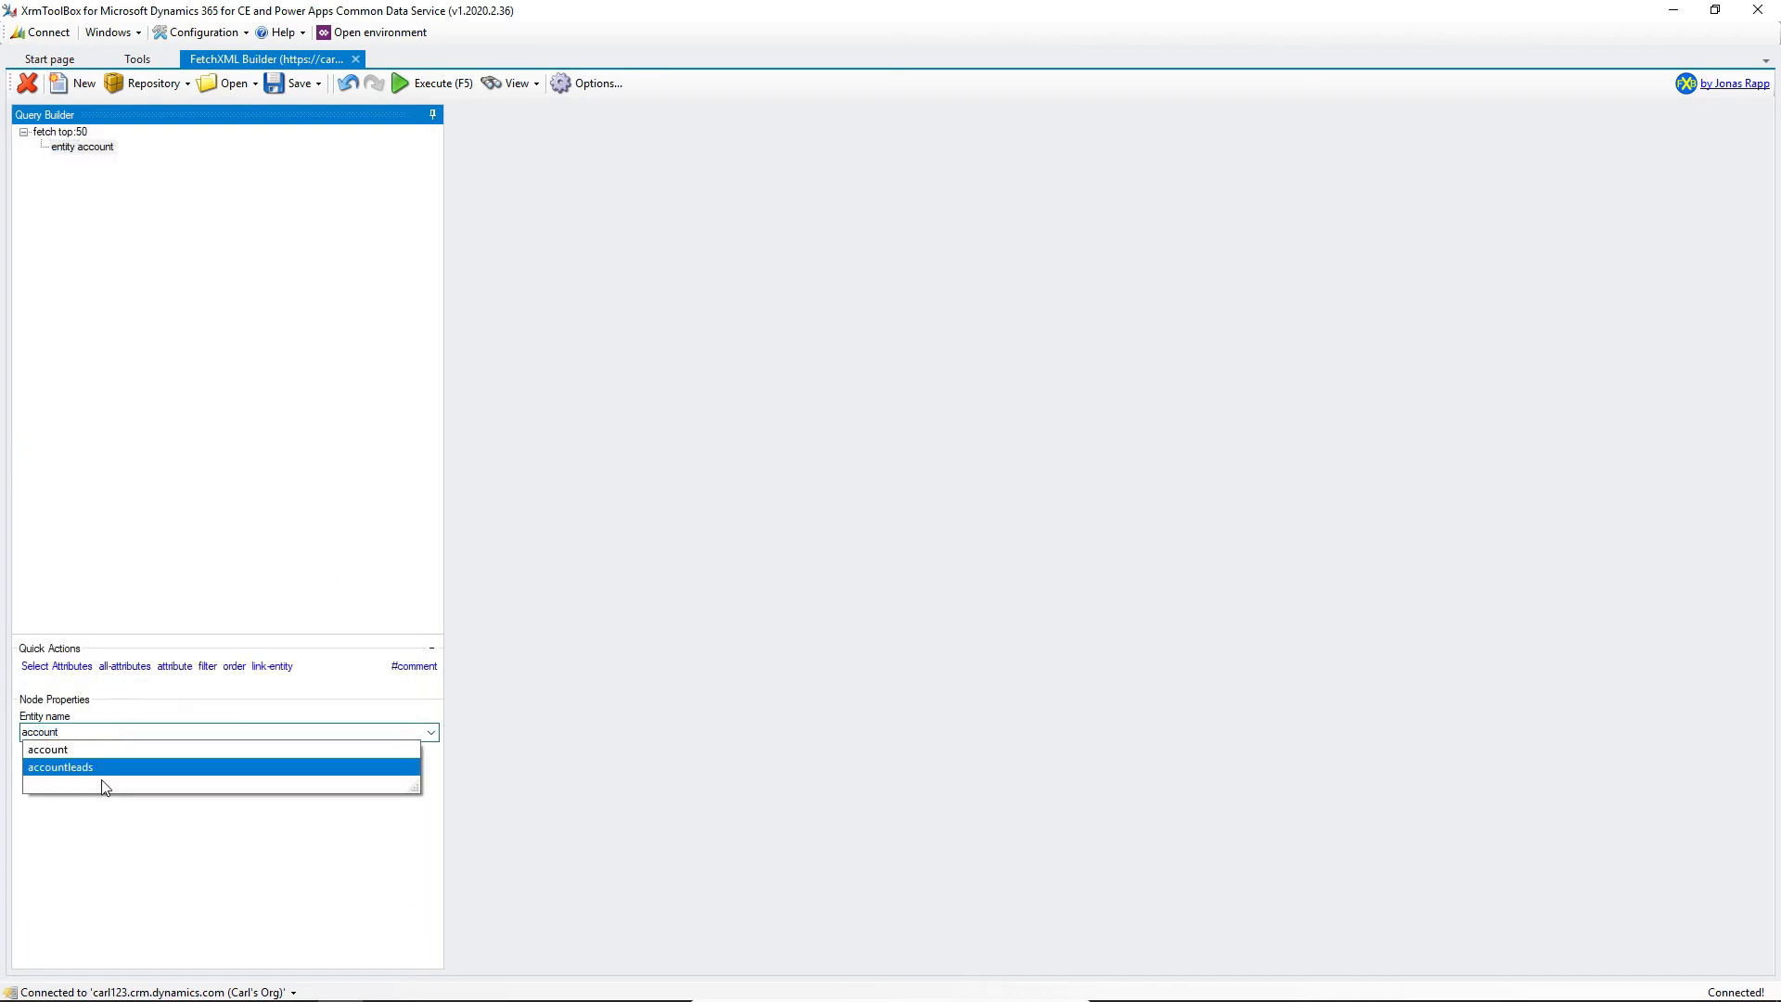
pyautogui.click(95, 756)
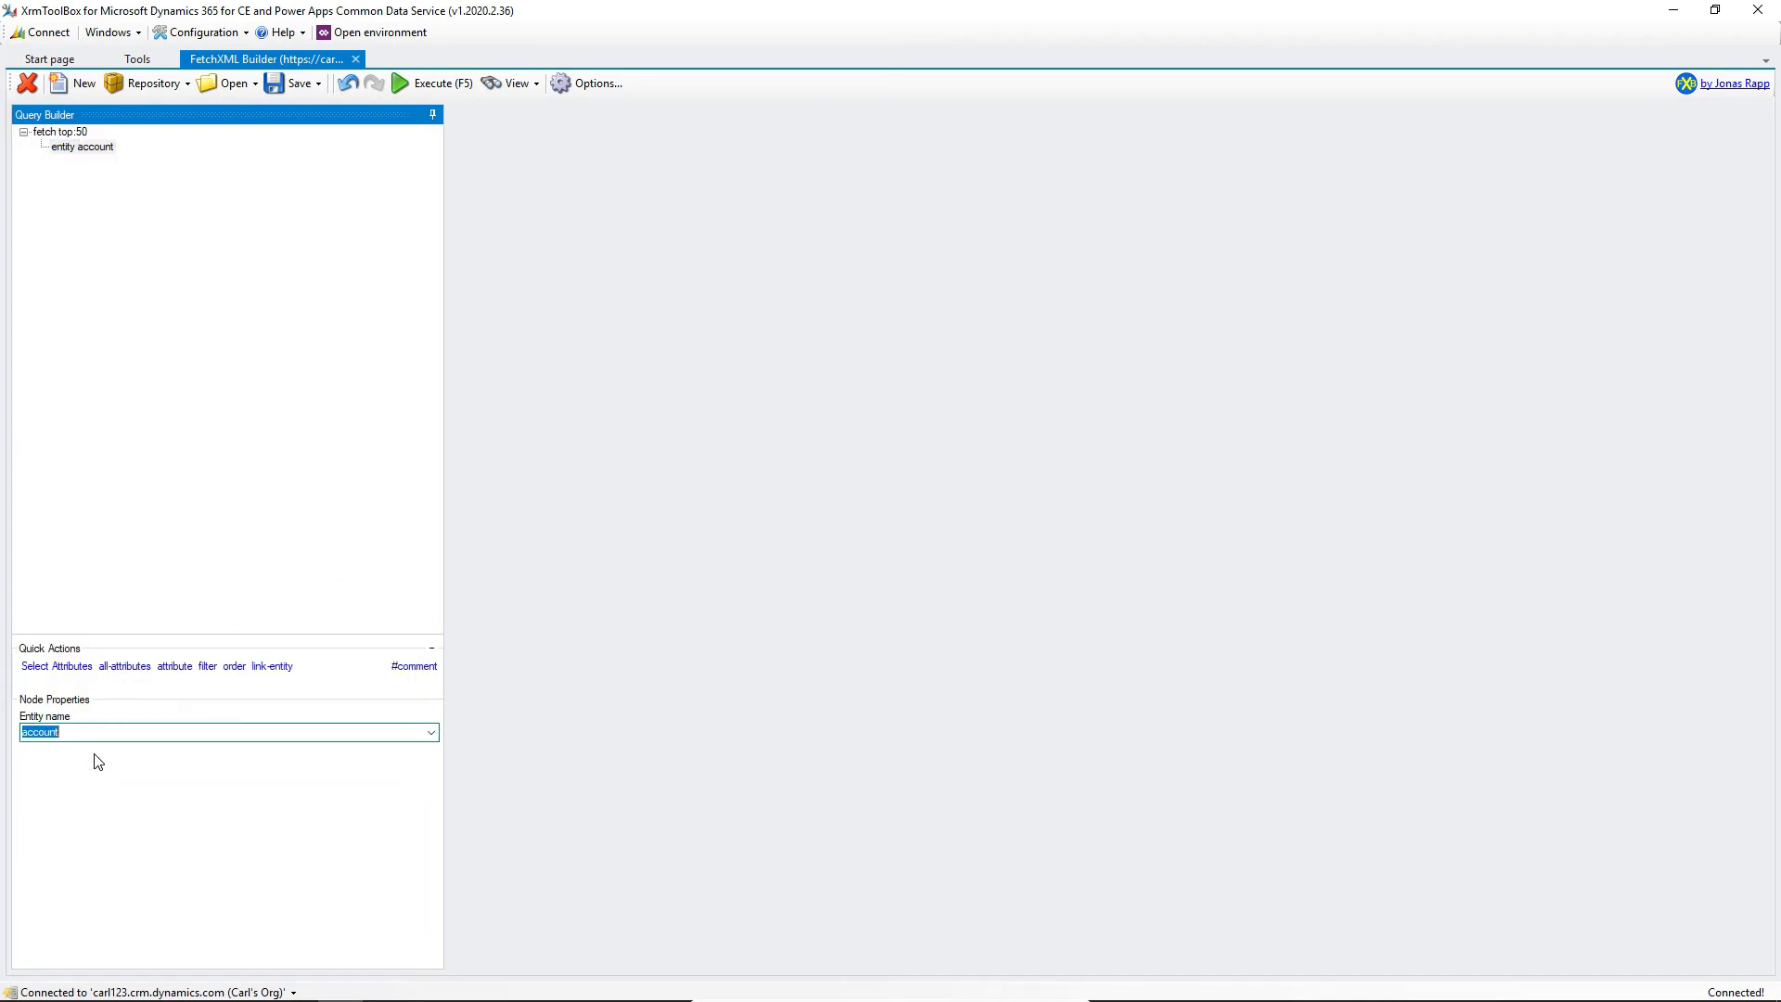
pyautogui.click(128, 416)
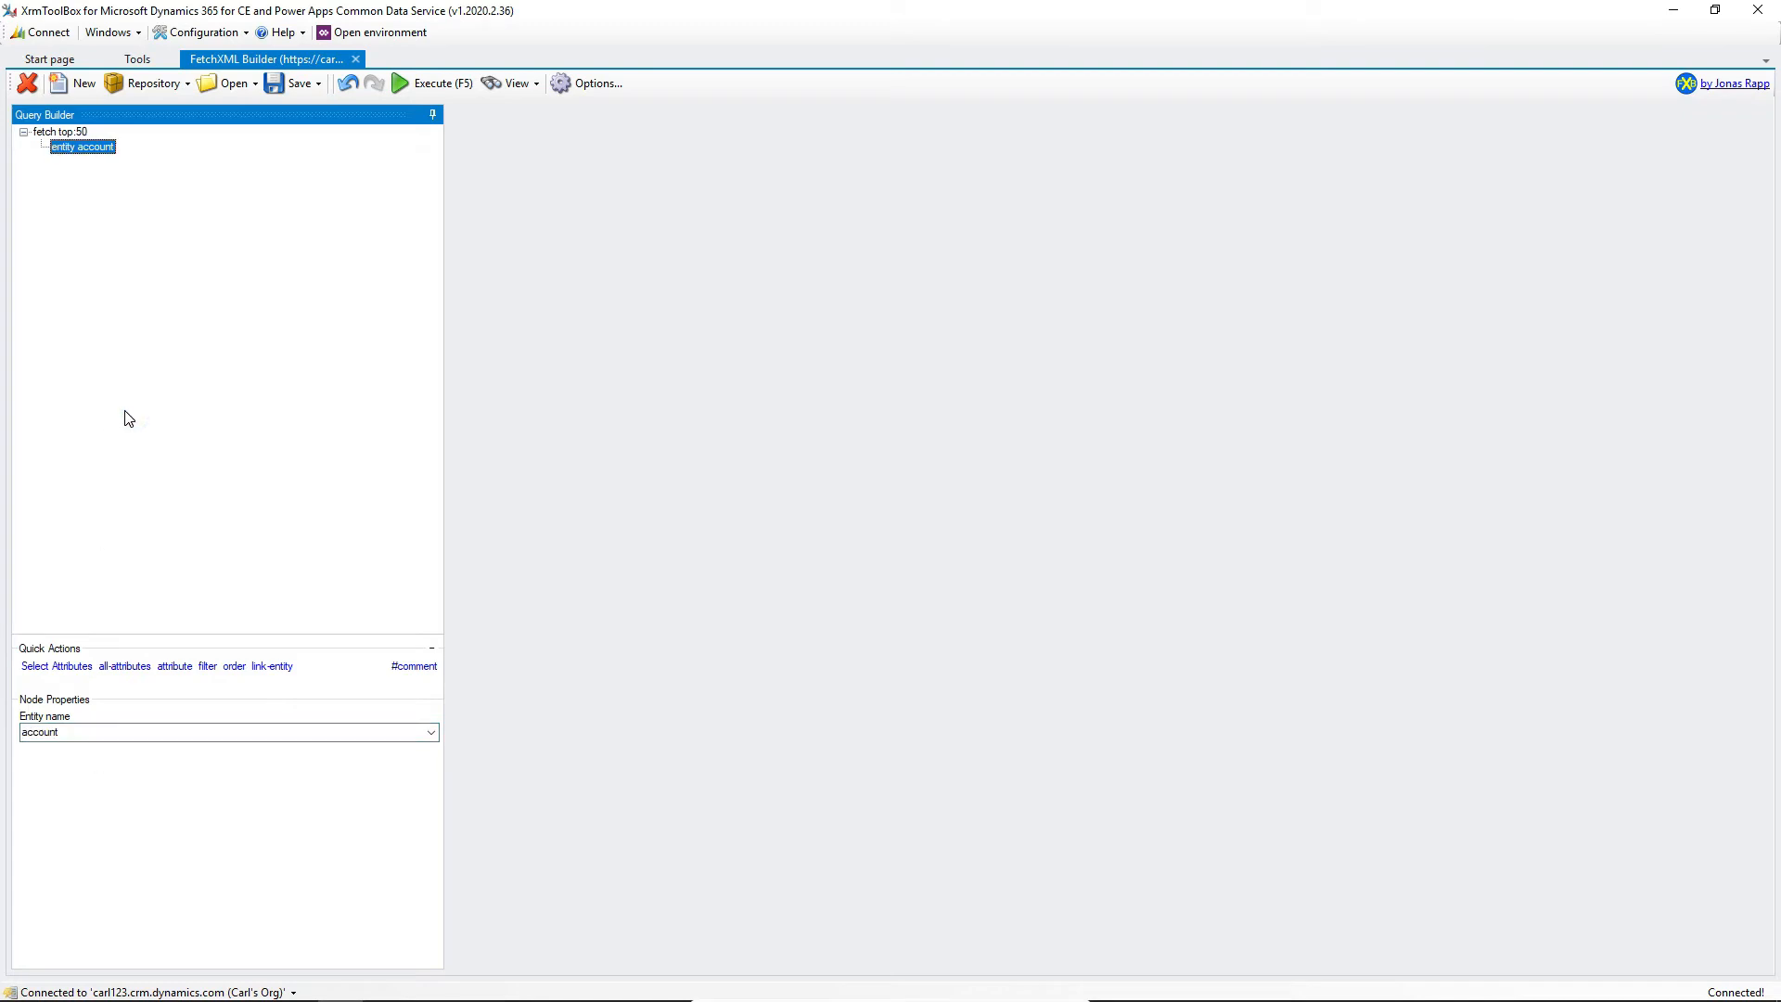
# - Add a filter under the account entity and a condition inside that filter
pyautogui.rightClick(83, 152)
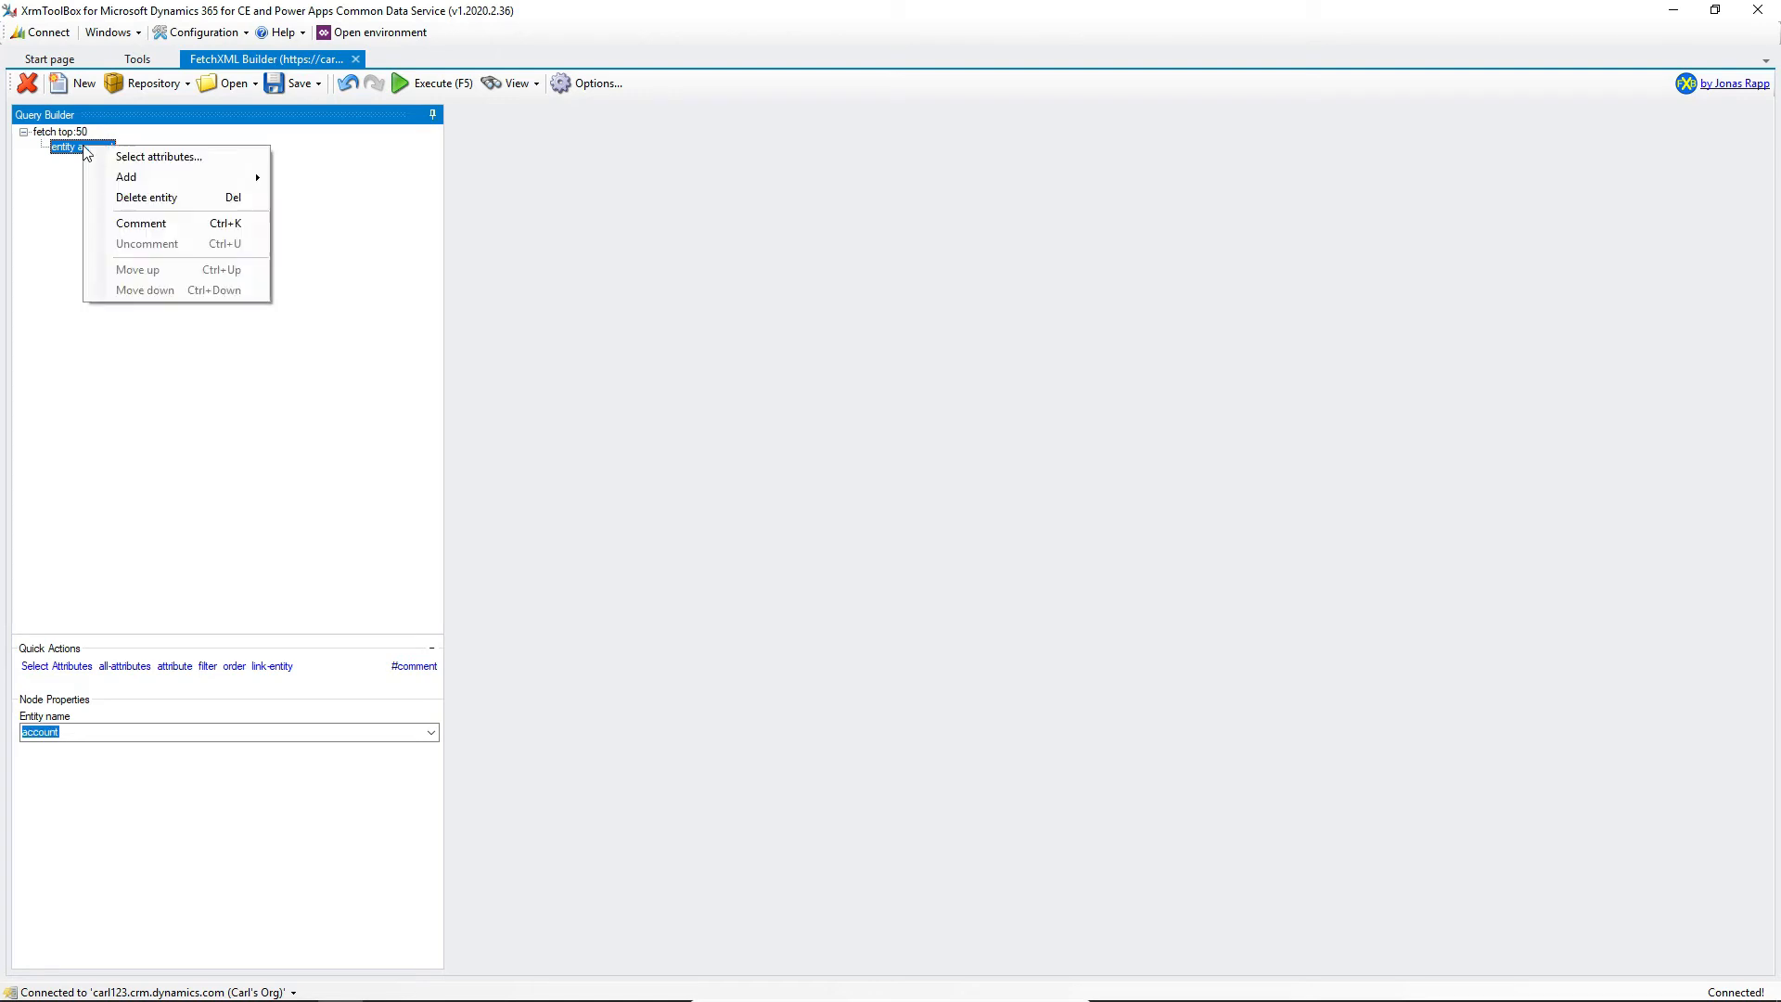
pyautogui.moveTo(180, 173)
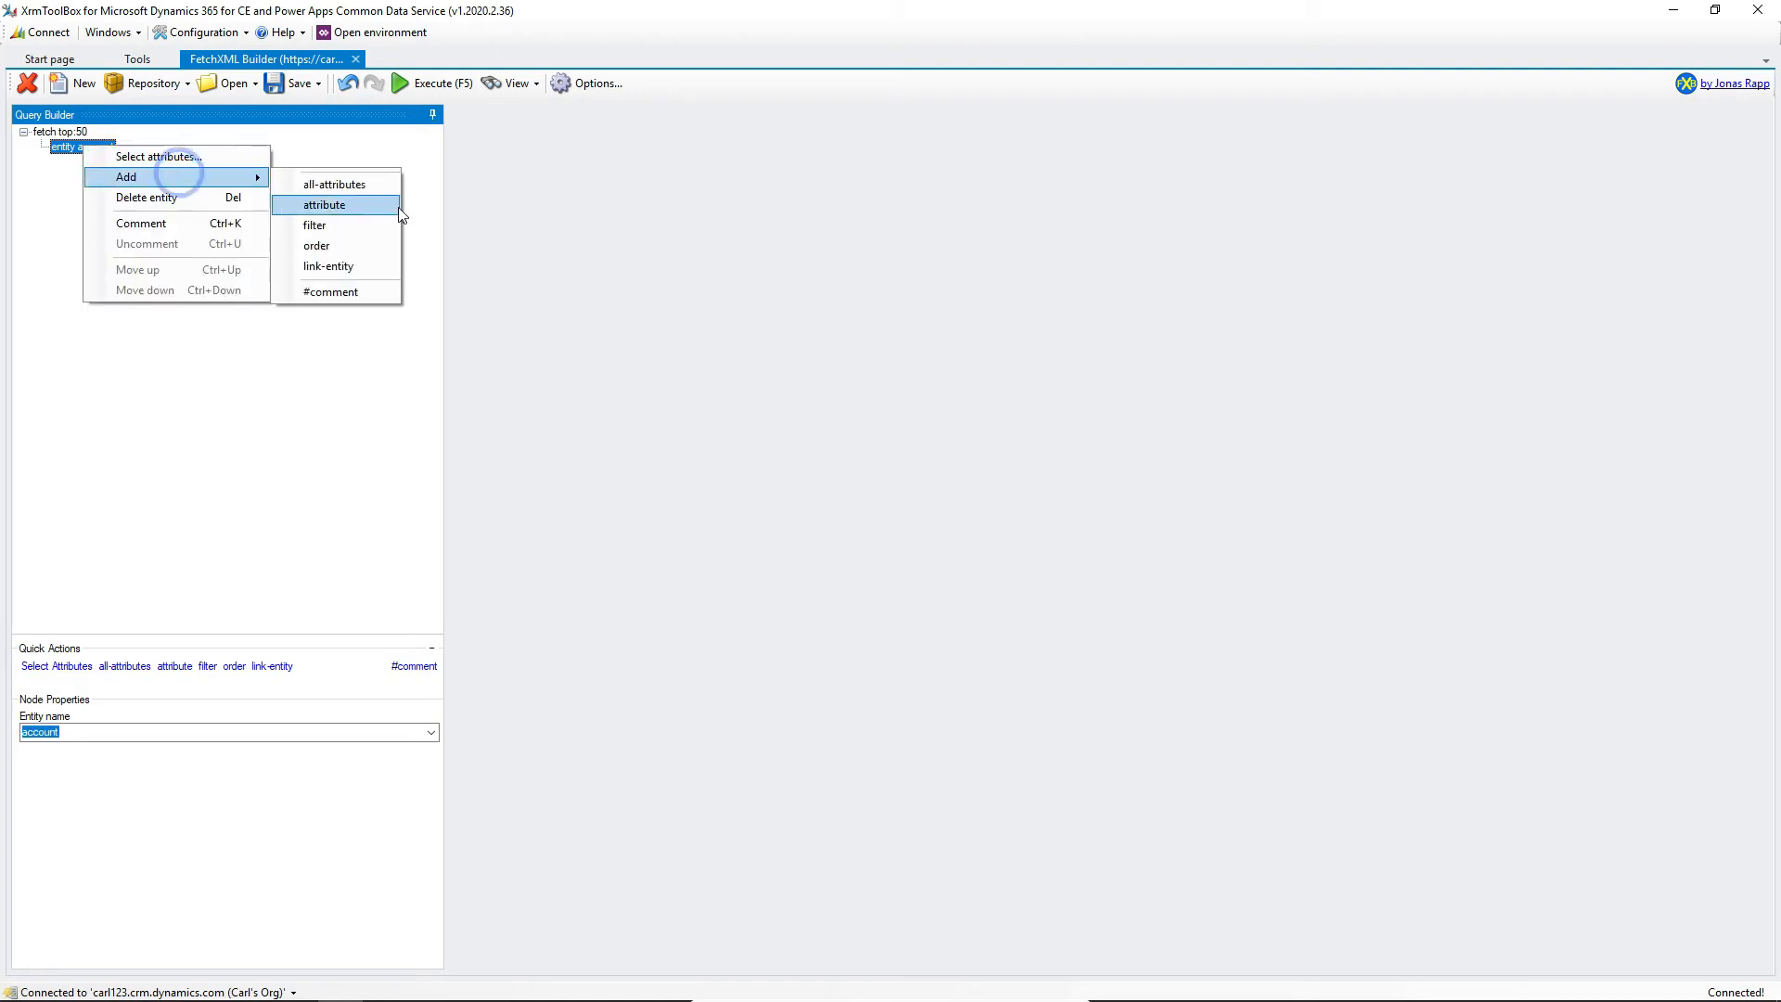
pyautogui.click(351, 224)
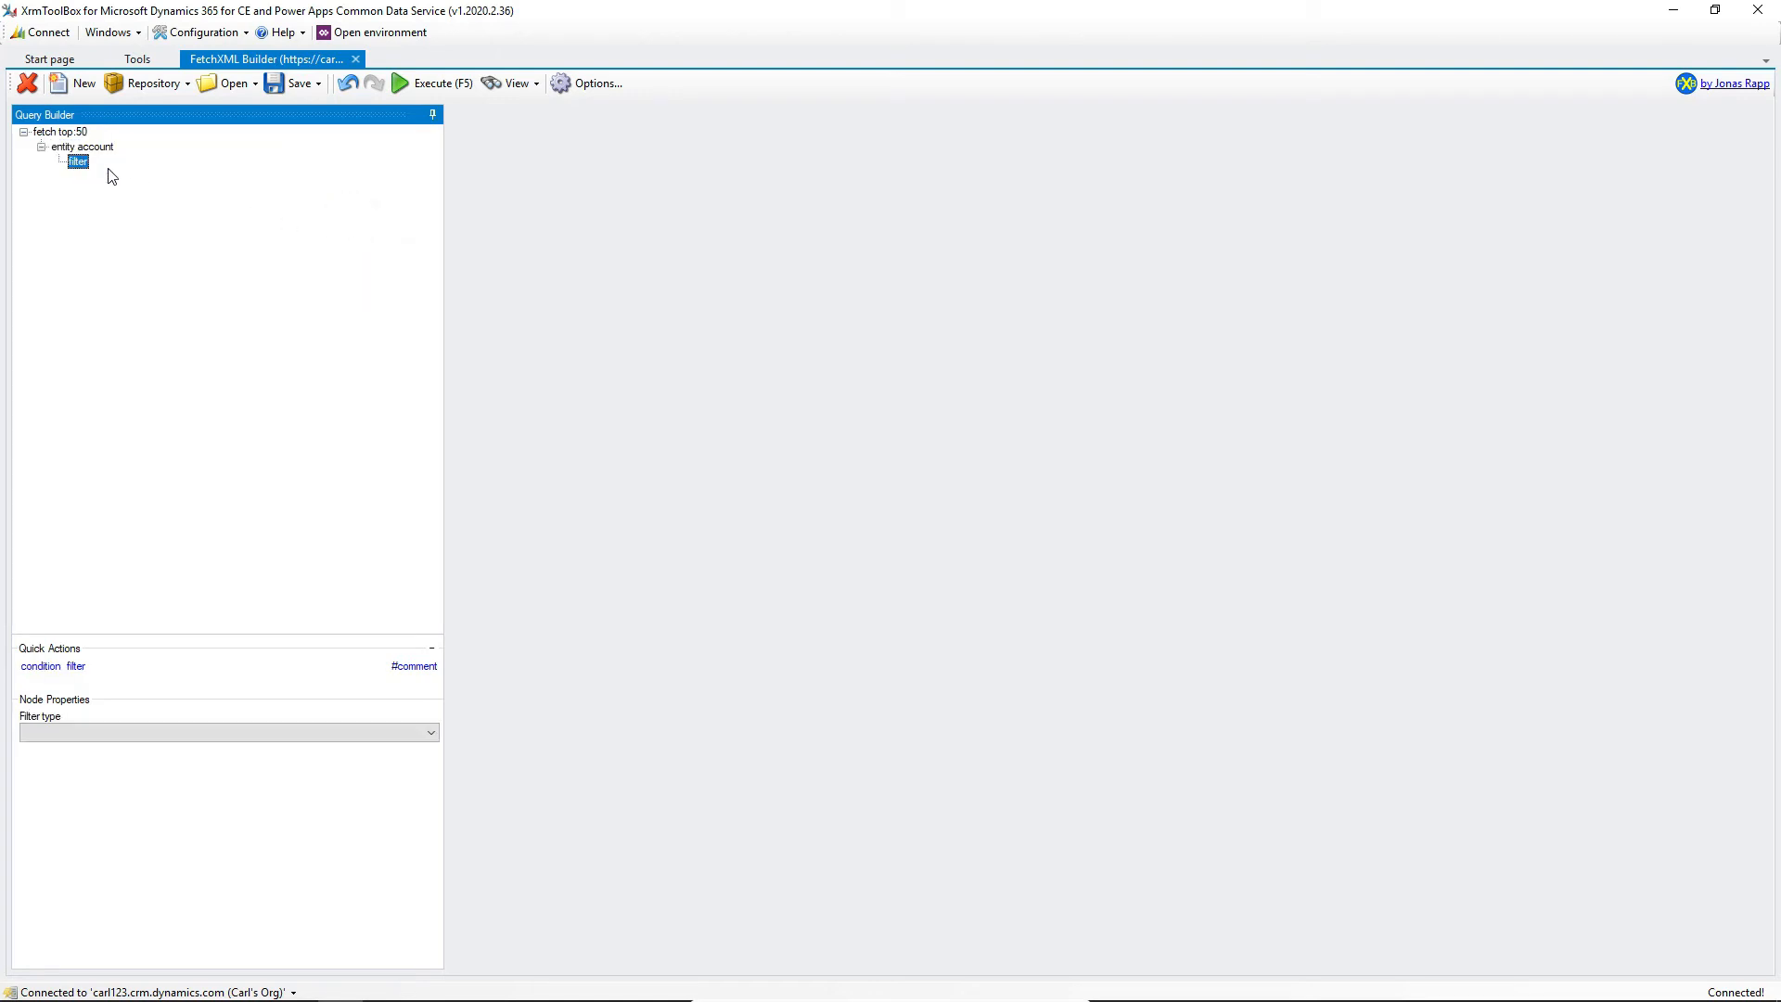
pyautogui.rightClick(83, 169)
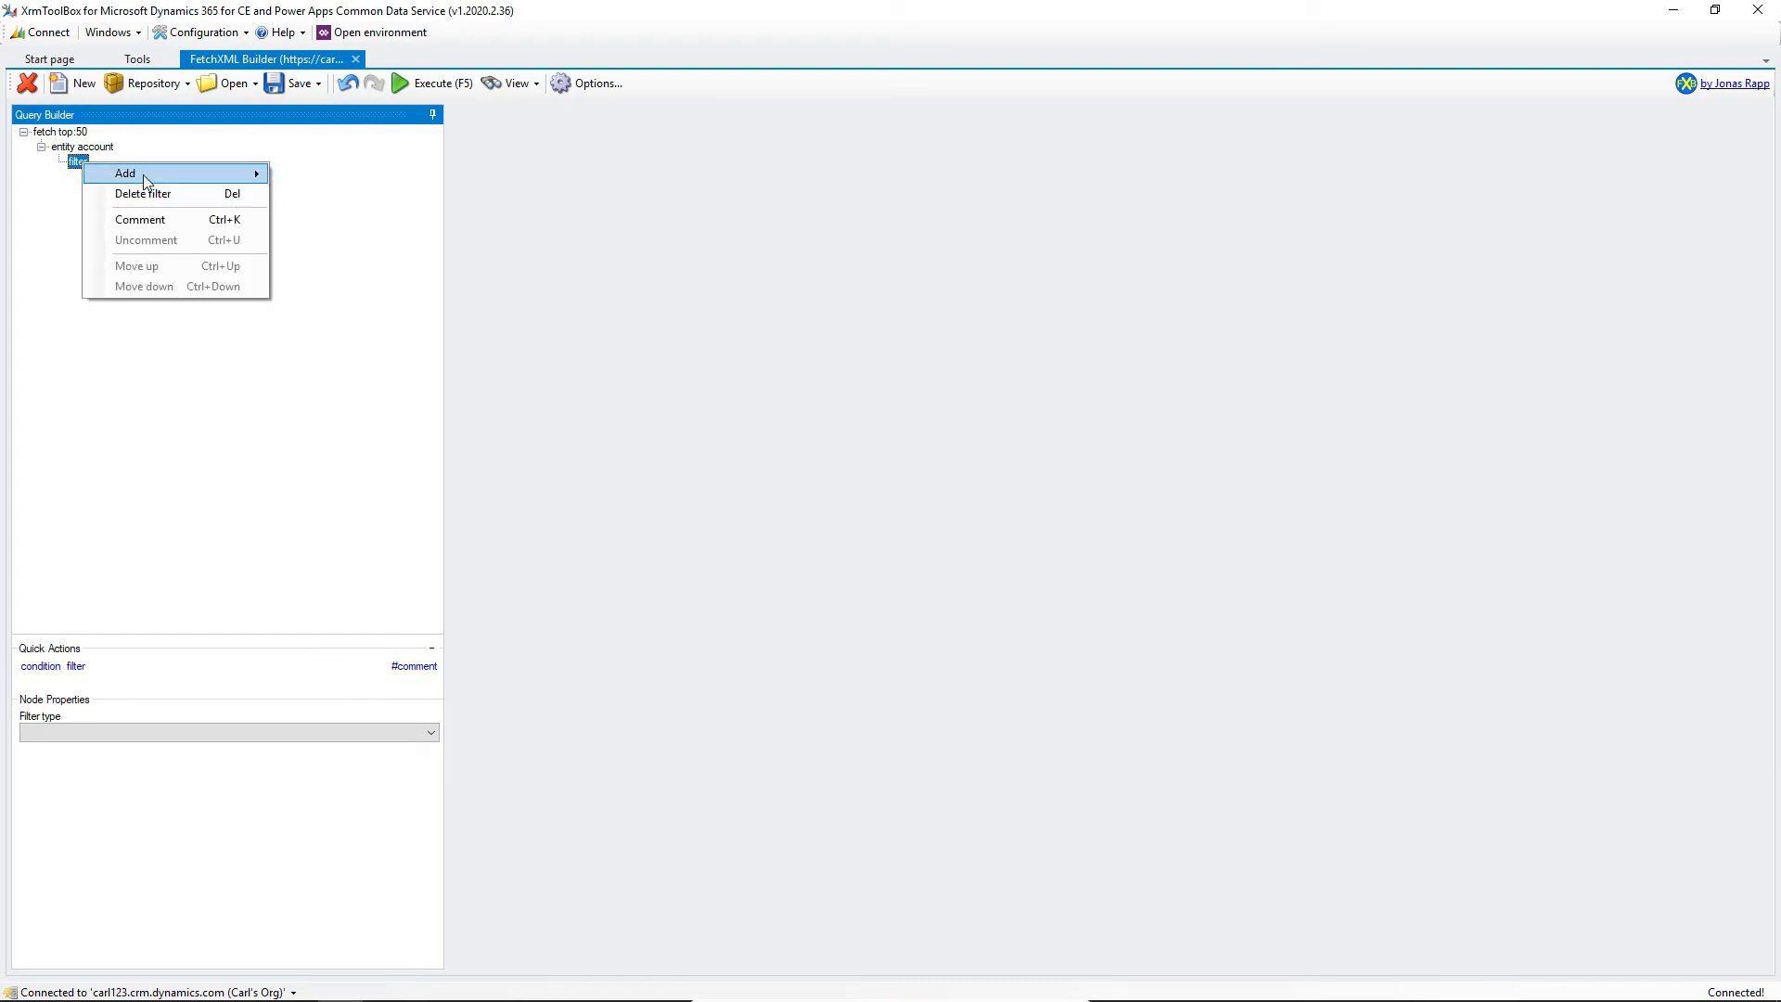
pyautogui.moveTo(186, 174)
pyautogui.click(346, 179)
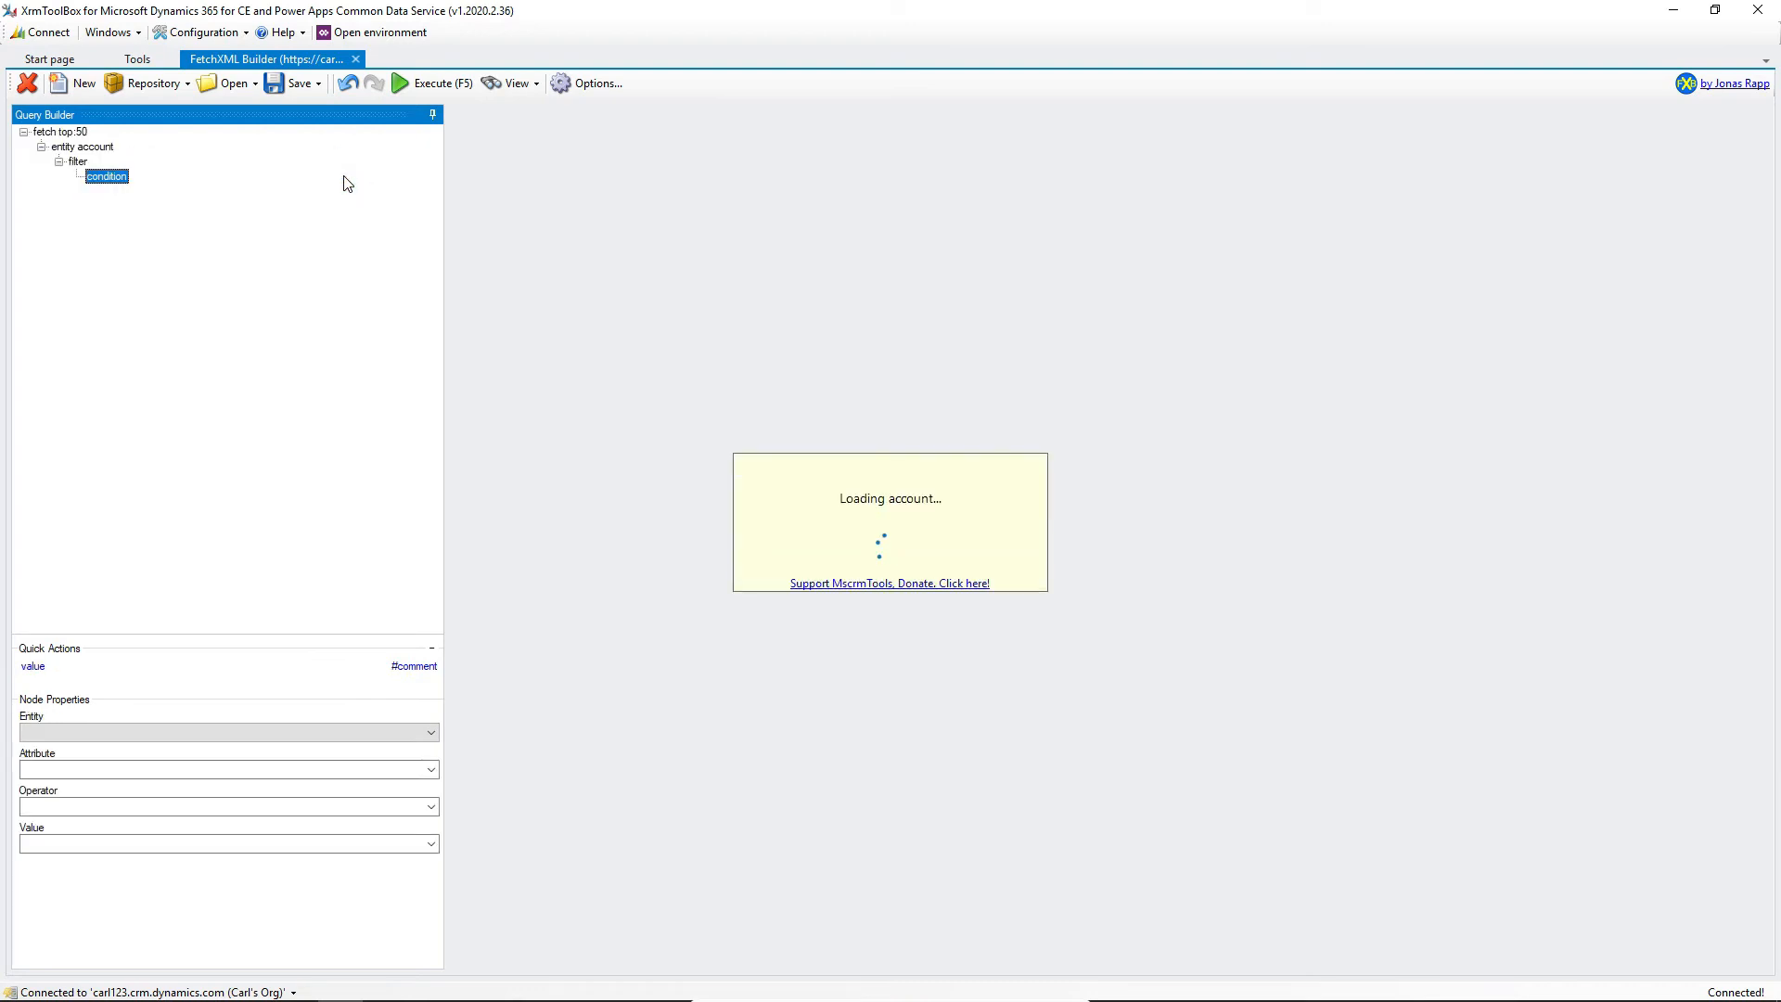
# - Define the condition with attribute revenue, operator GreaterThan, and value 1000000
pyautogui.click(354, 769)
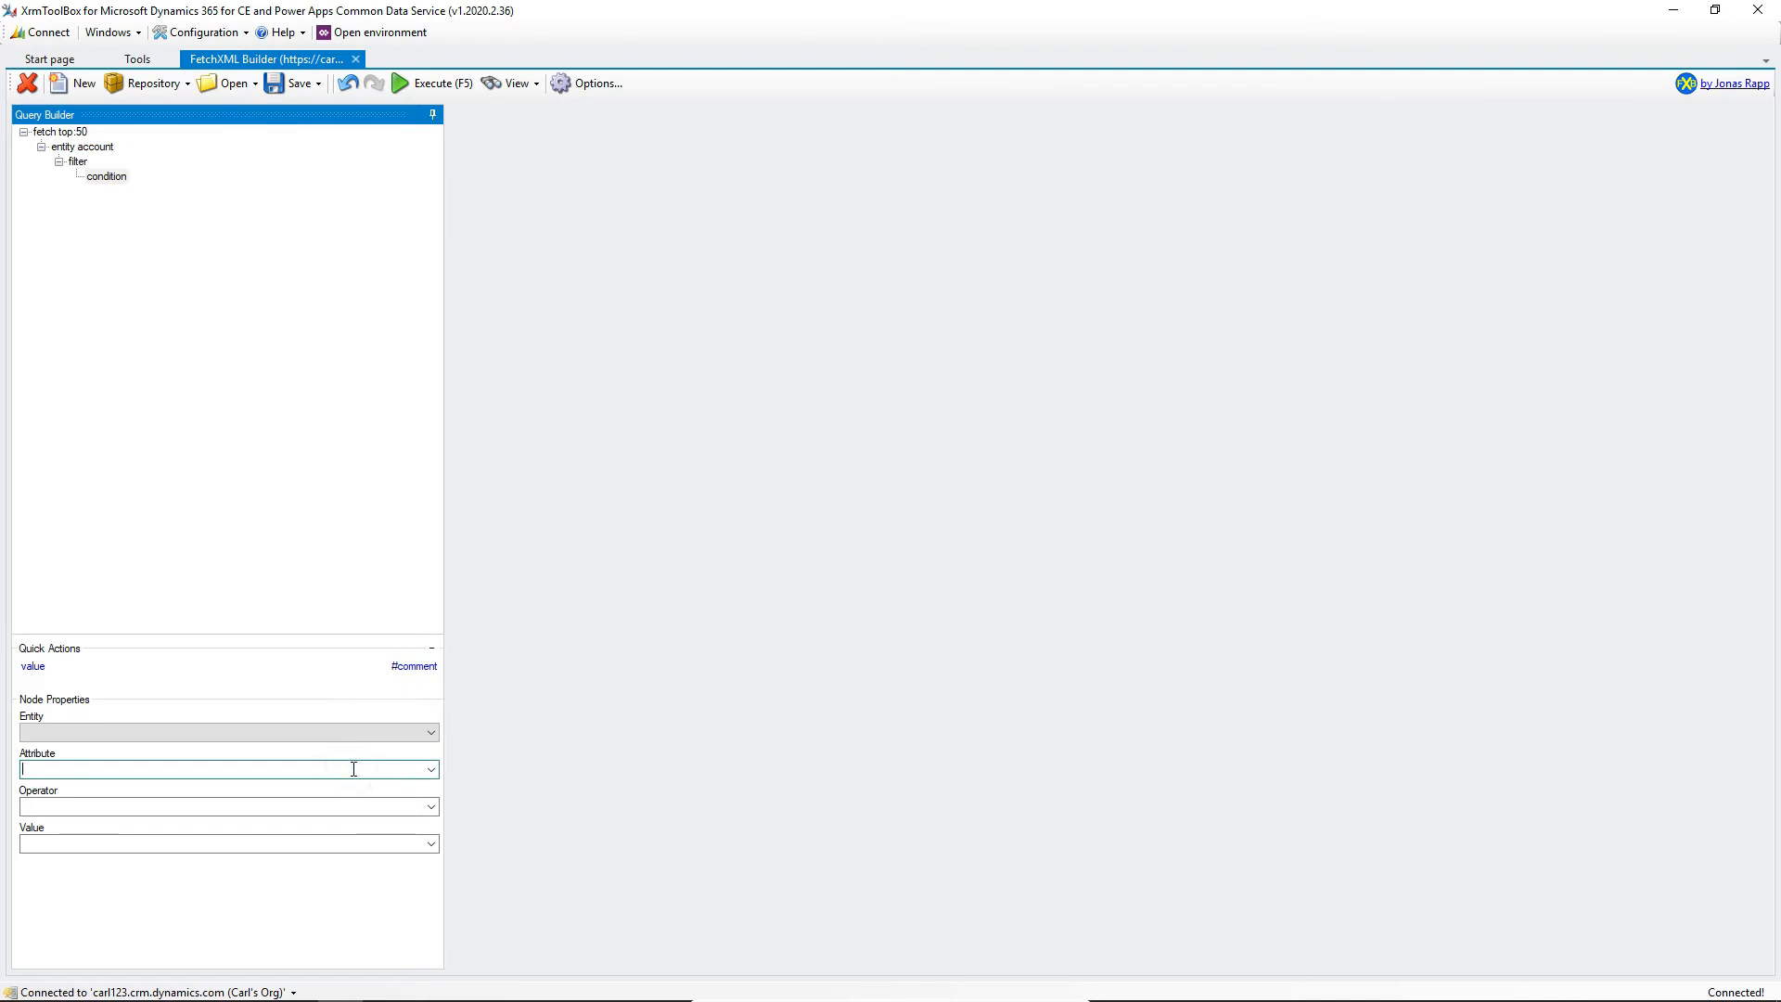
pyautogui.write('revenue')
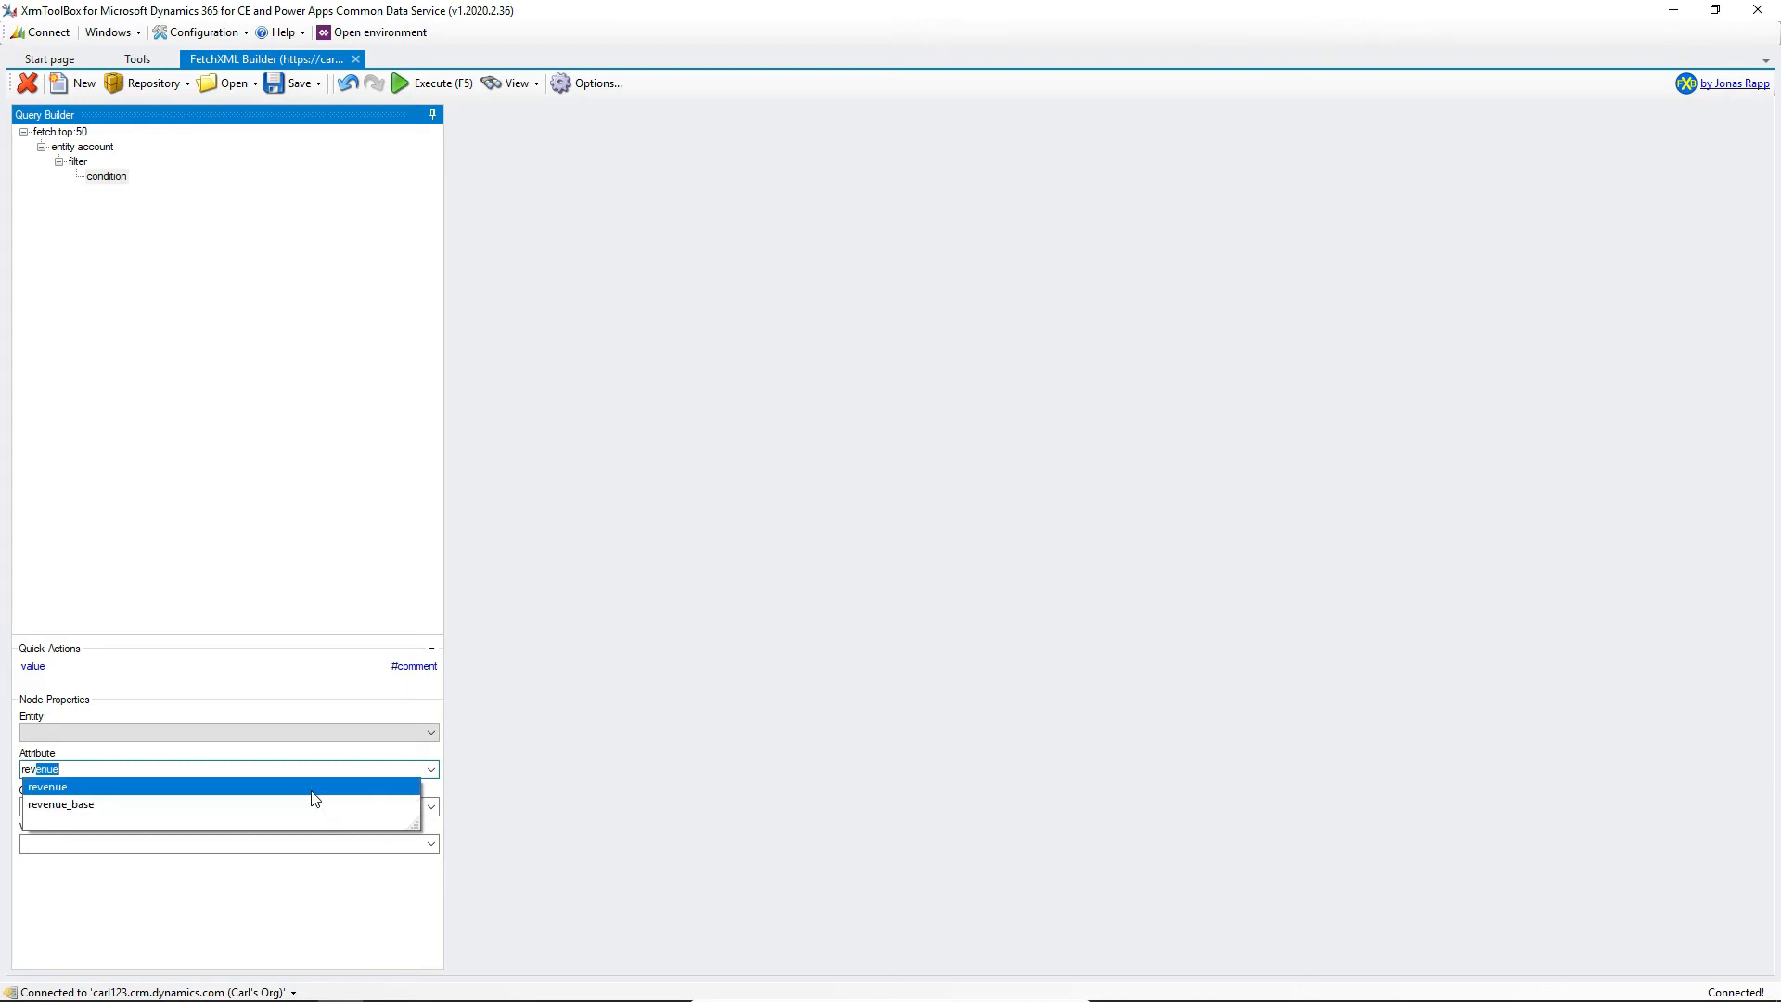
pyautogui.click(312, 789)
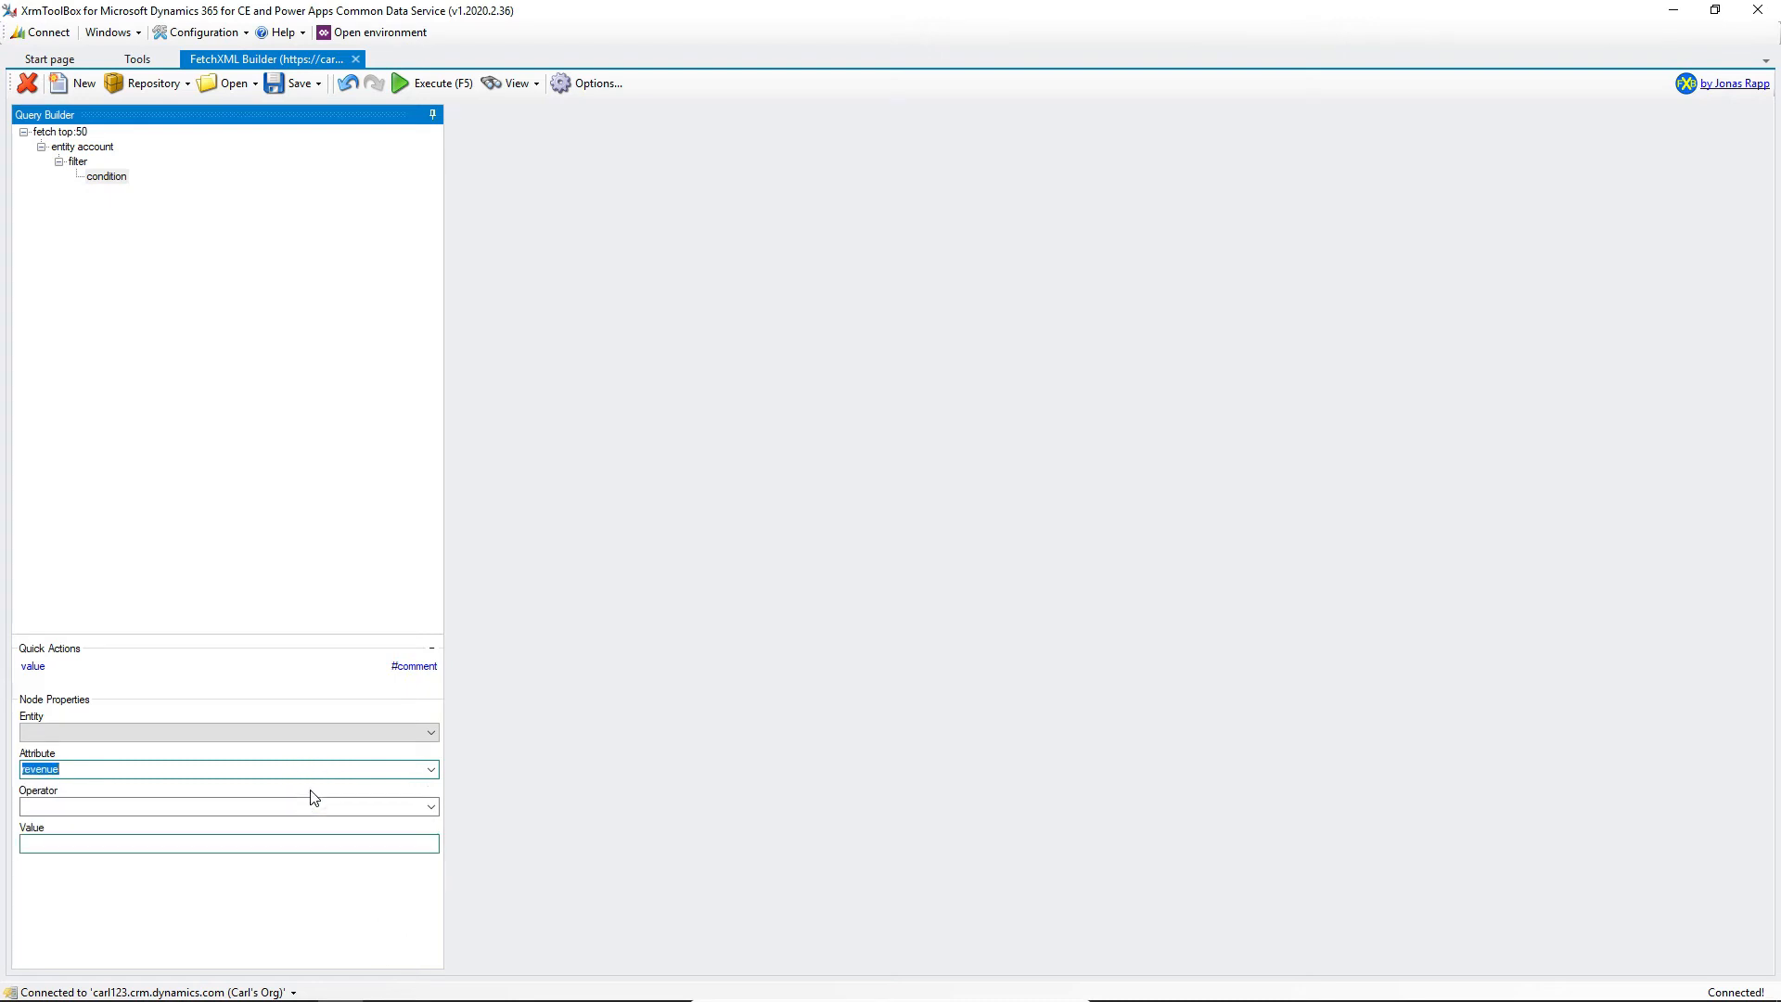
pyautogui.click(179, 806)
pyautogui.click(432, 806)
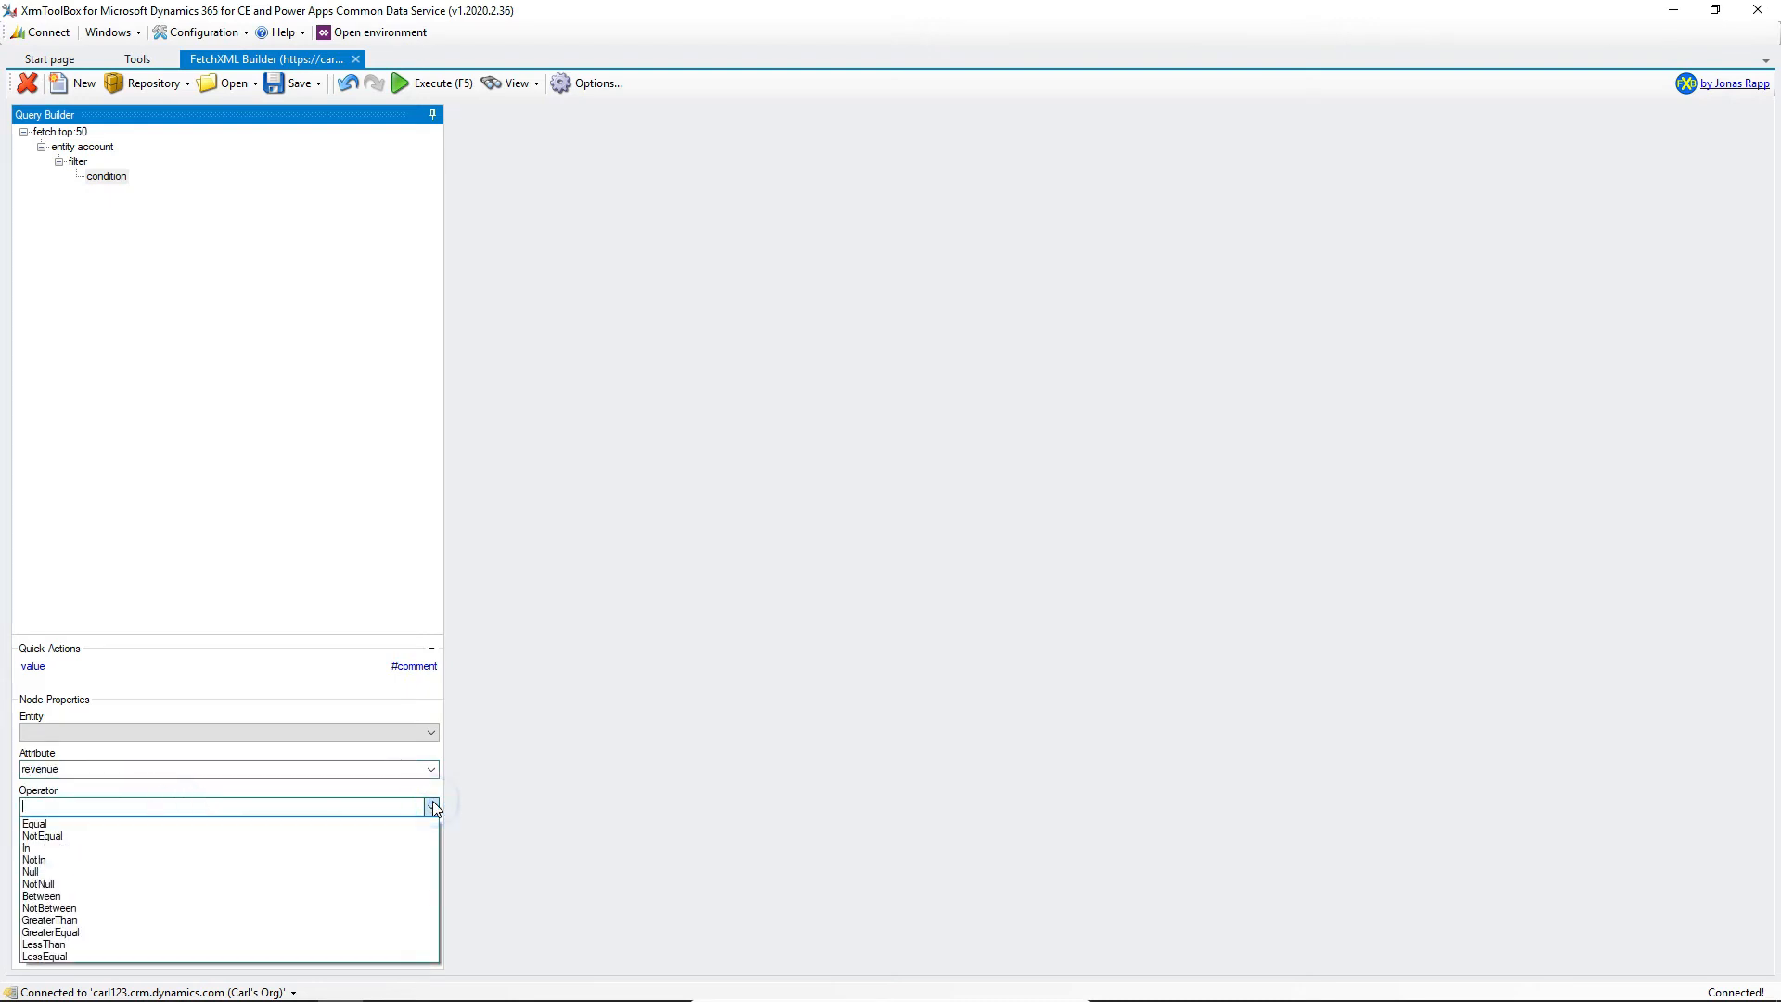
pyautogui.click(185, 920)
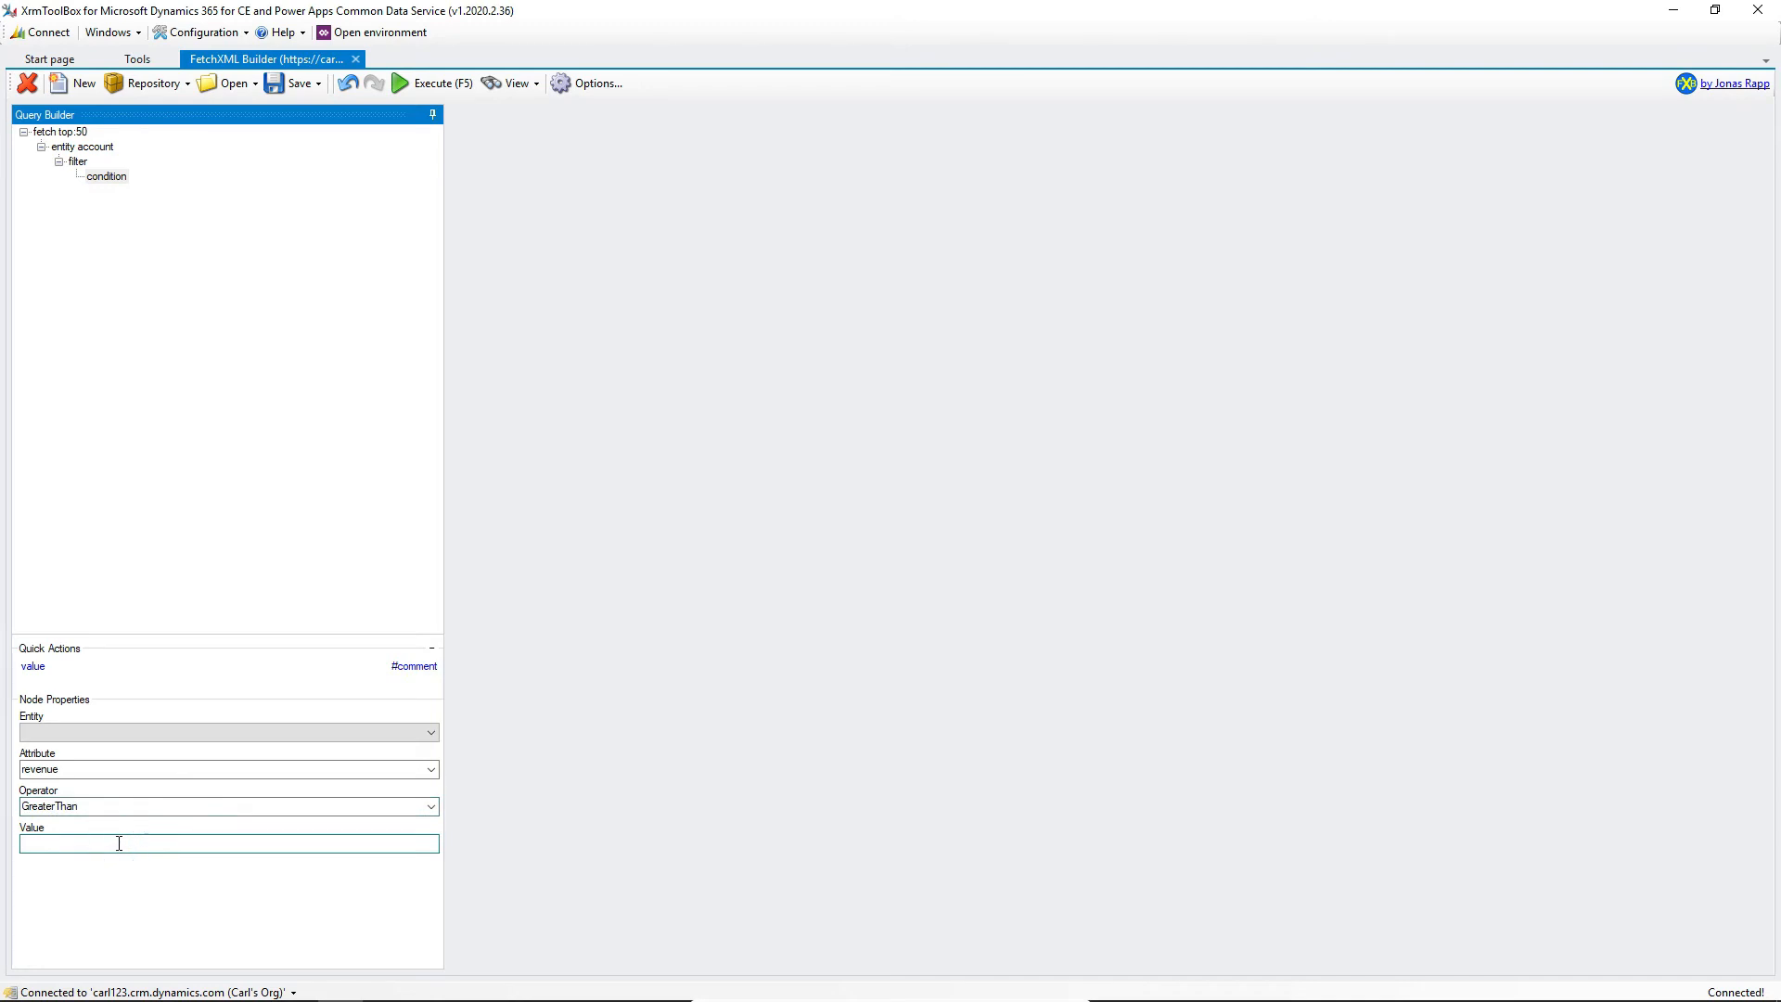
pyautogui.write('1000000')
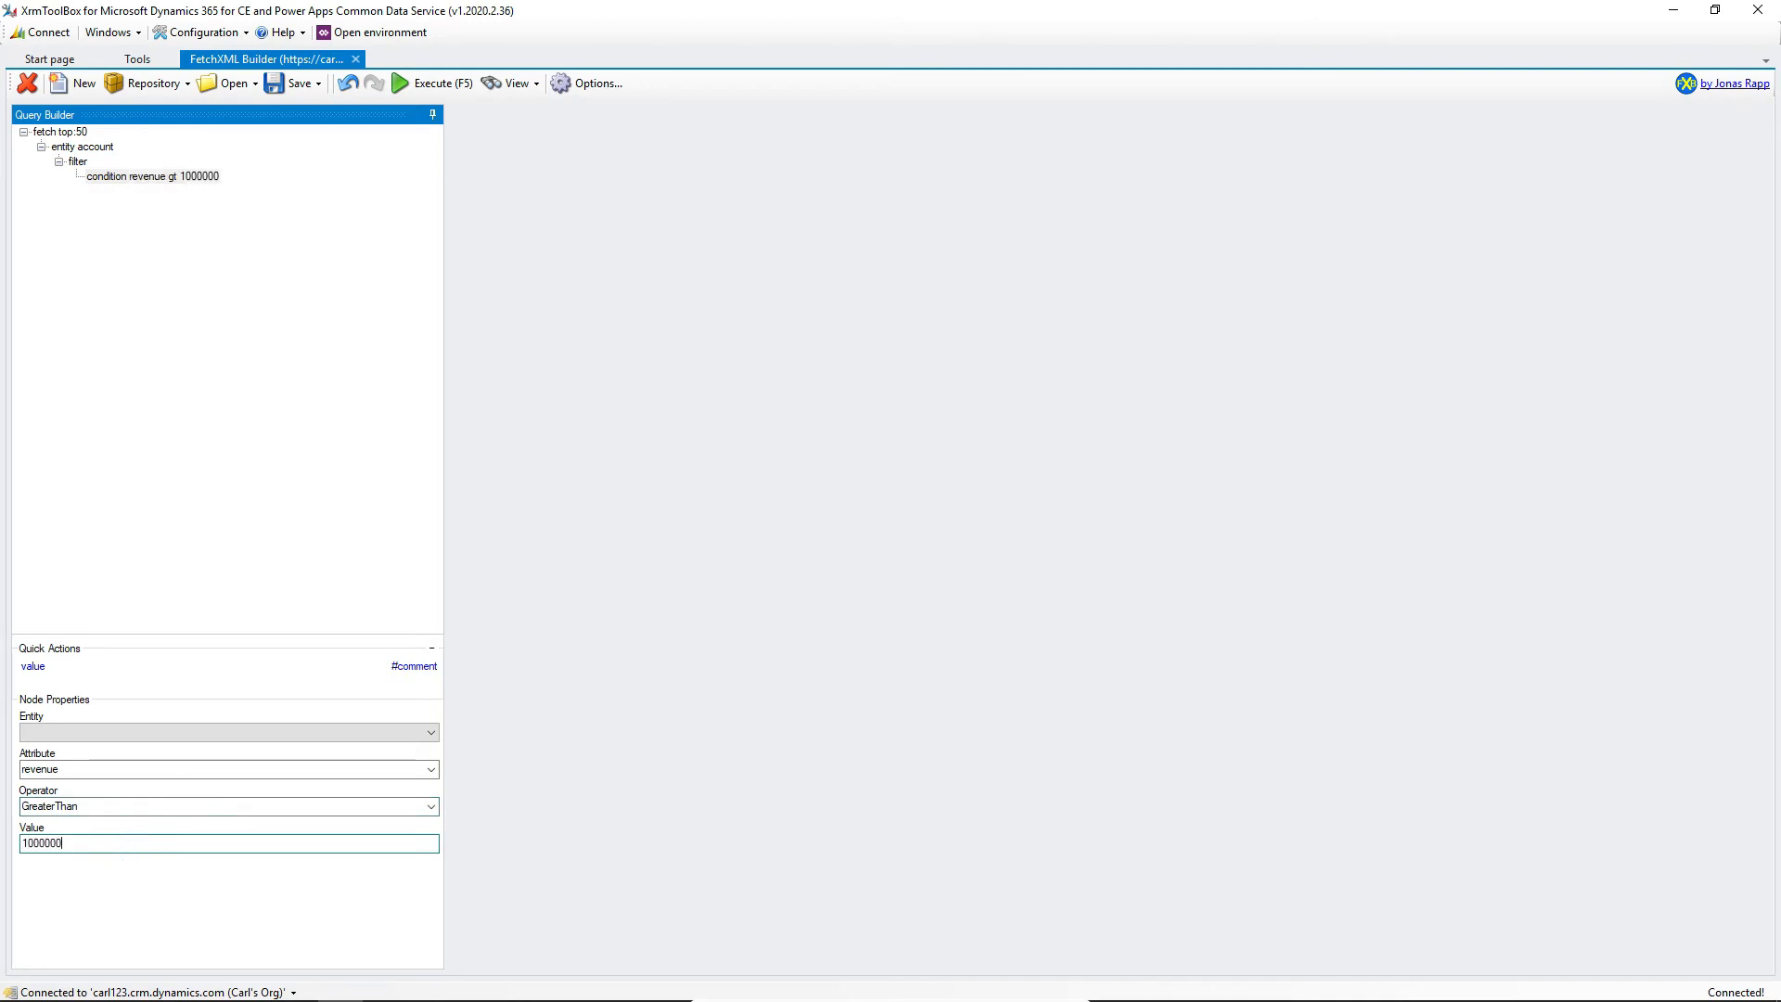
pyautogui.click(271, 338)
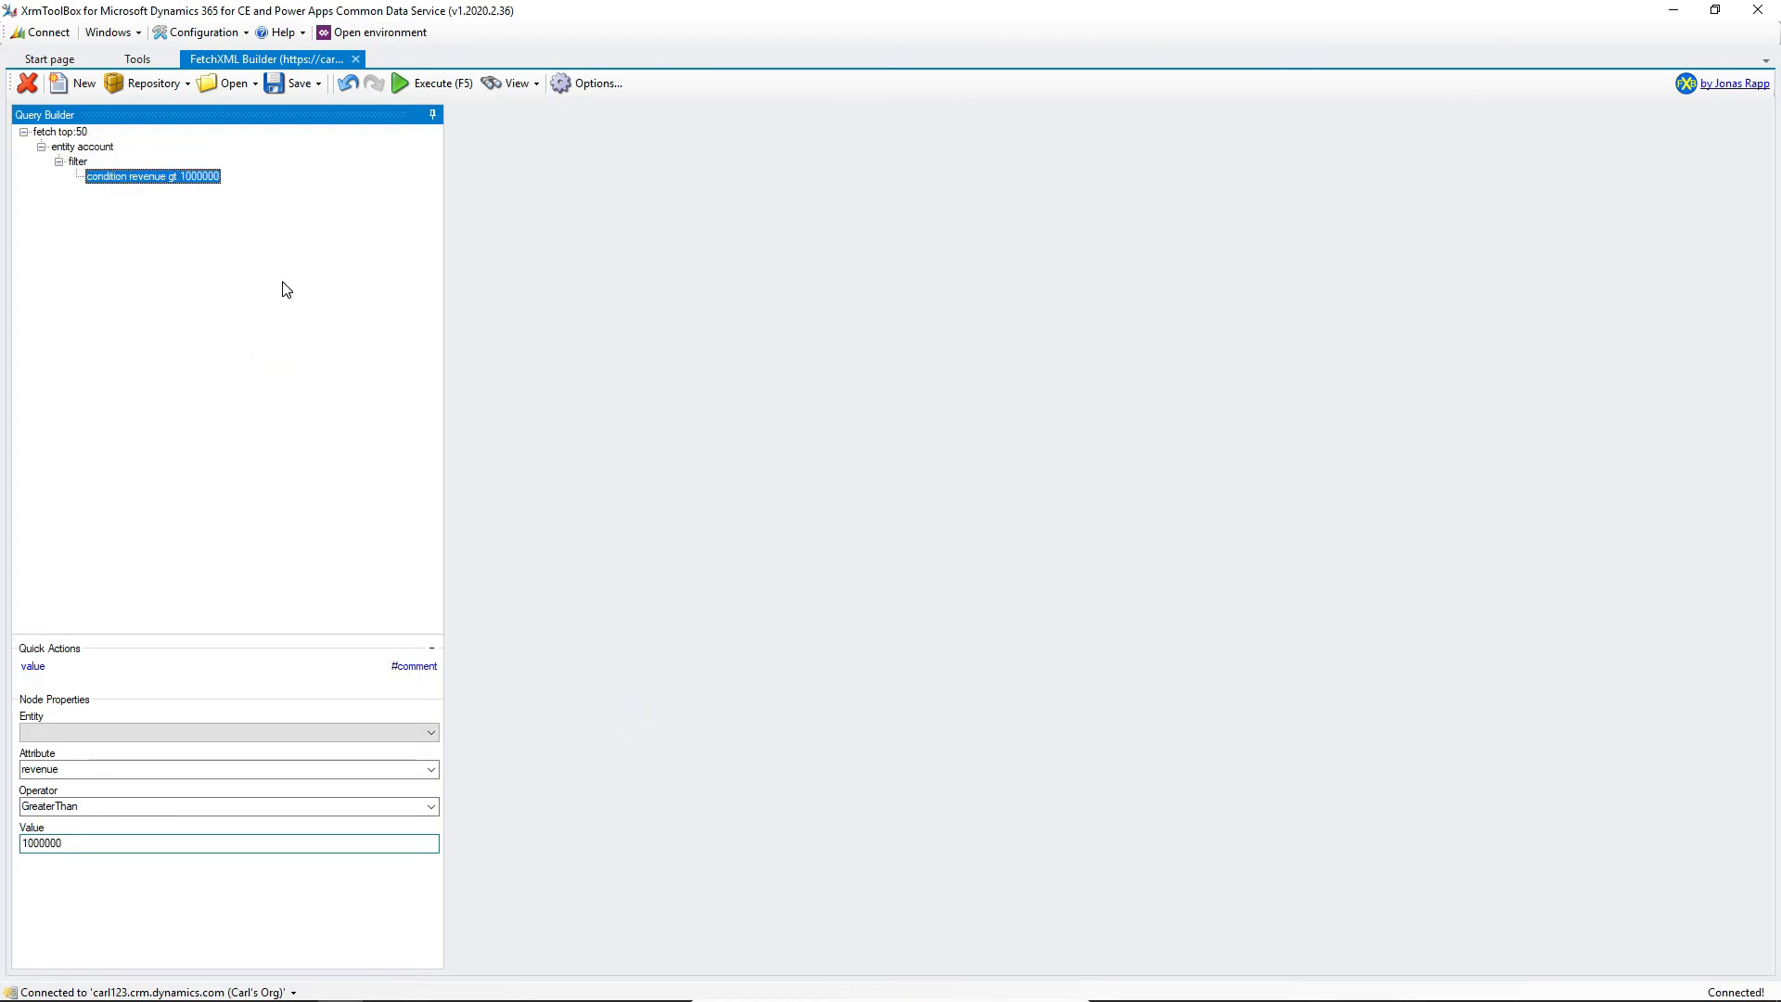
# - Execute the query, and copy its complete FetchXML code
pyautogui.click(468, 85)
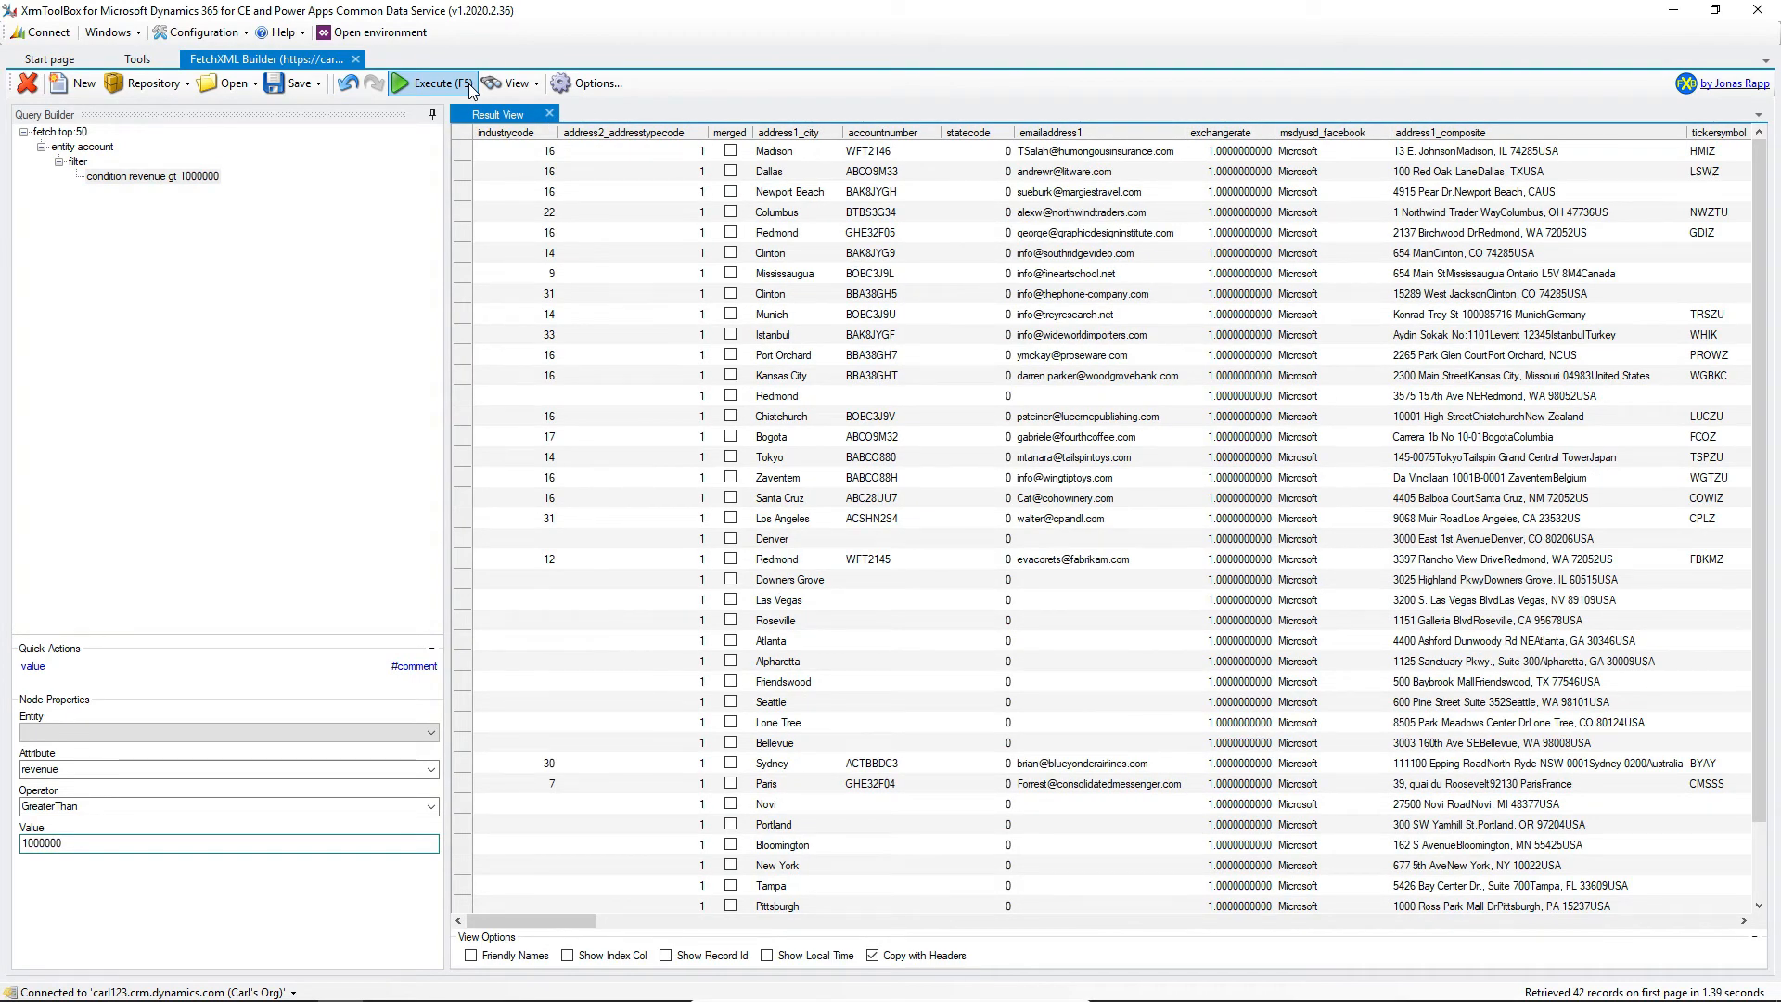
pyautogui.click(541, 90)
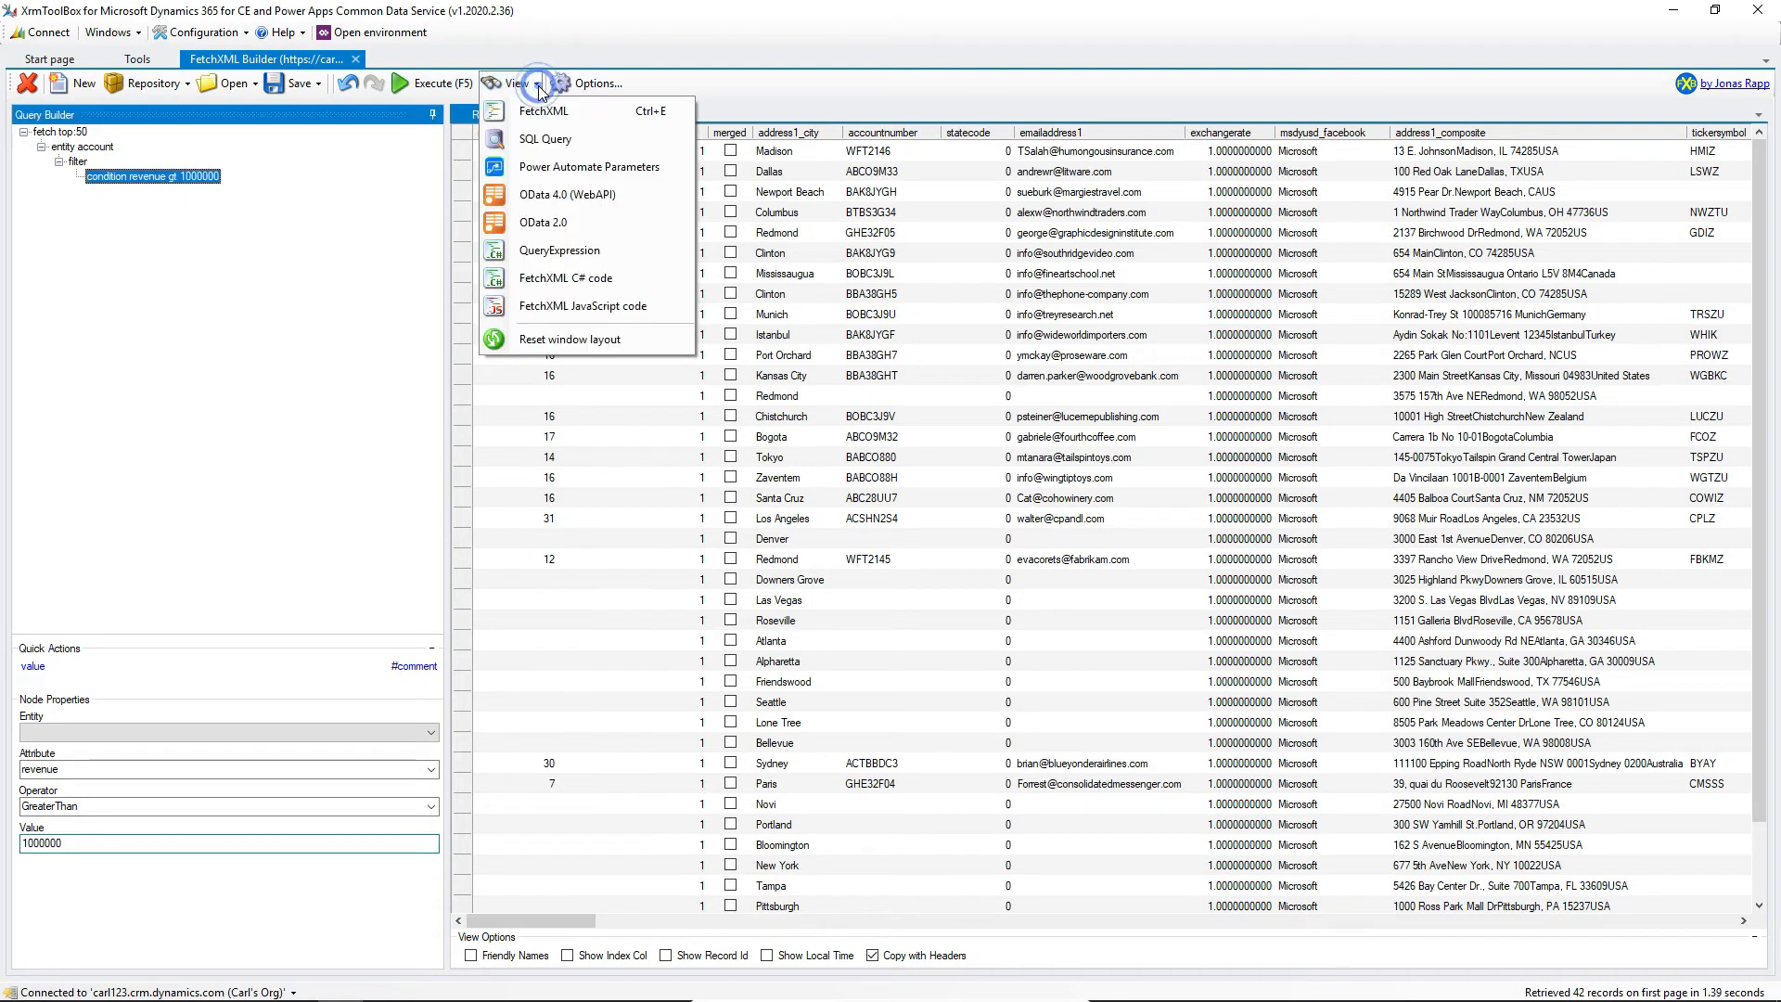
pyautogui.click(550, 114)
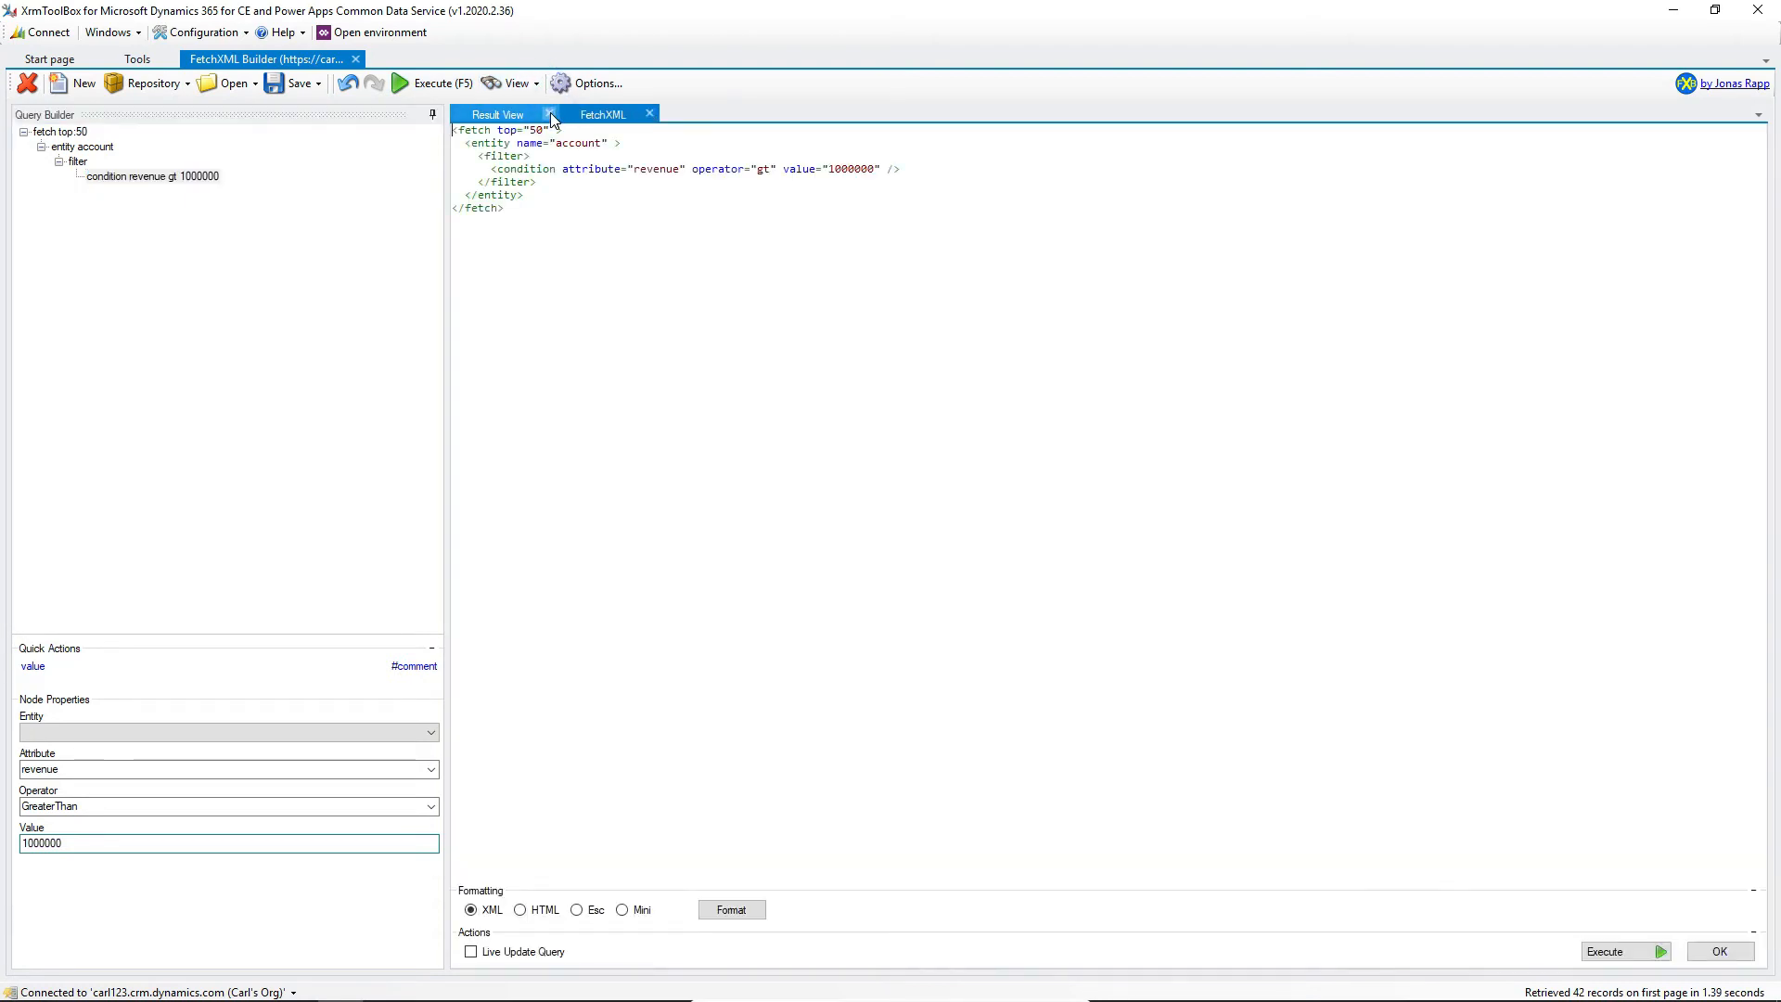
pyautogui.click(573, 230)
pyautogui.hotkey('ctrl', 'a')
pyautogui.hotkey('ctrl', 'c')
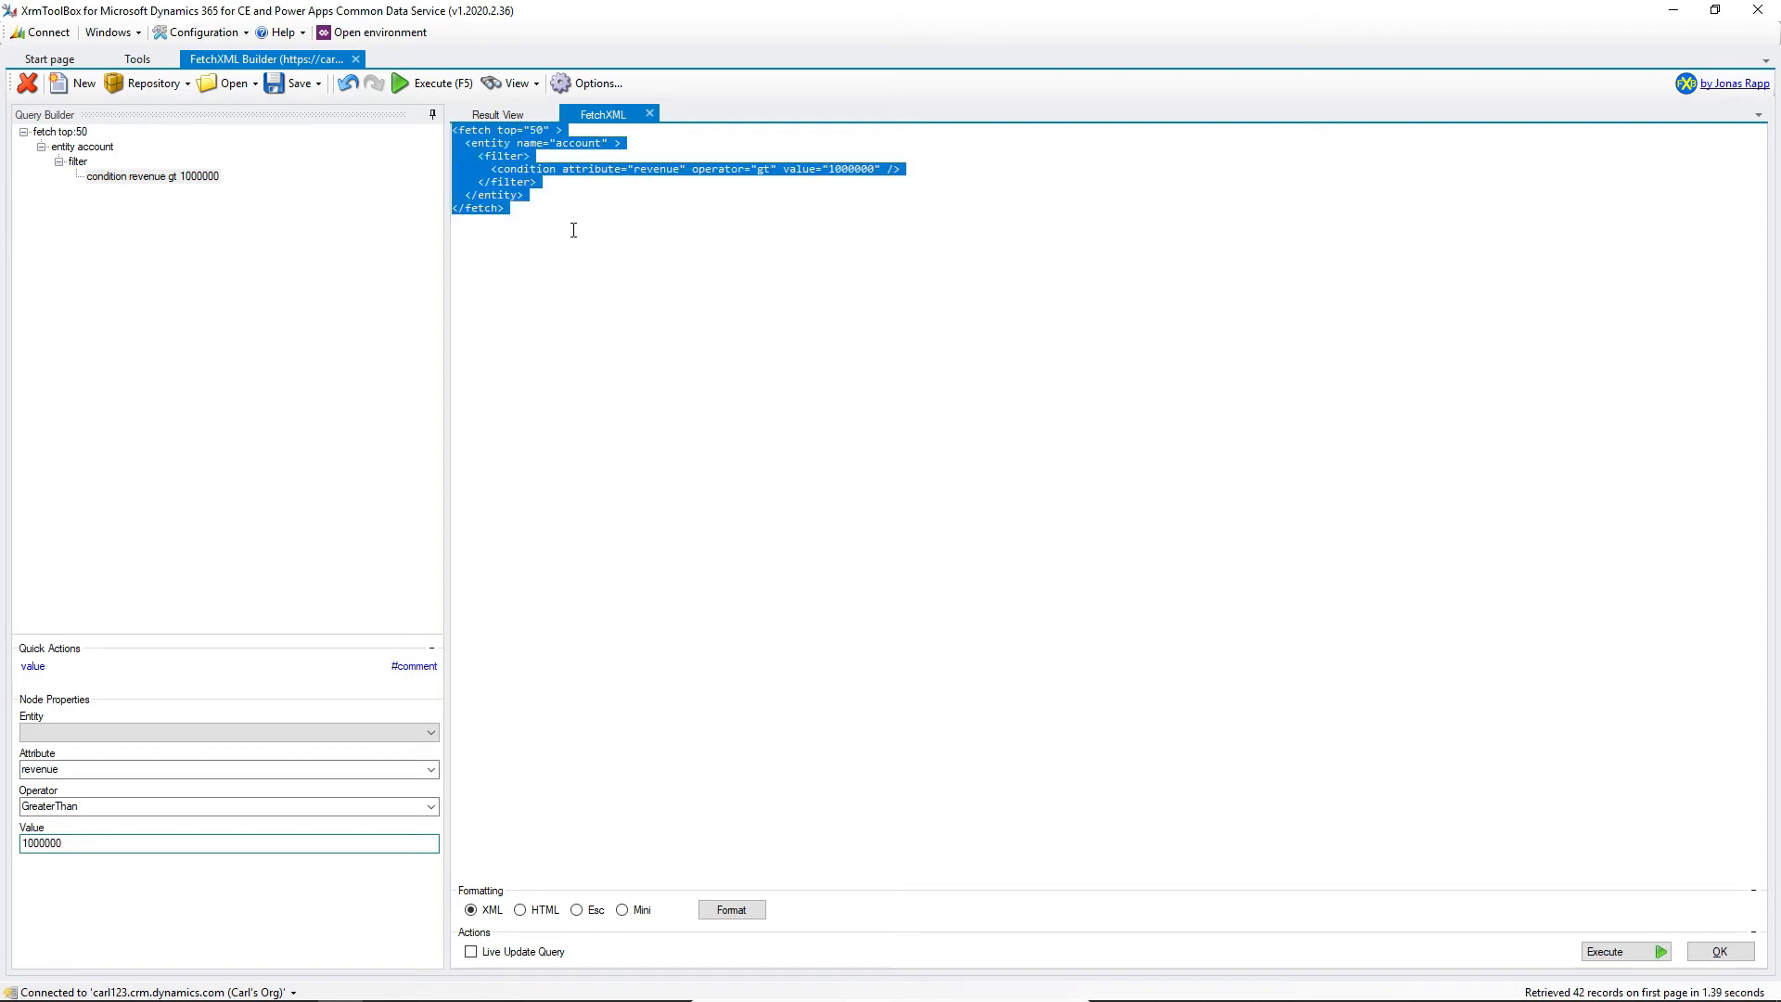
# - Switch to Power Automate, paste the copied FetchXML into the List records Fetch Xml Query, and save the flow
pyautogui.hotkey('alt', 'Tab')
pyautogui.hotkey('alt', 'Tab')
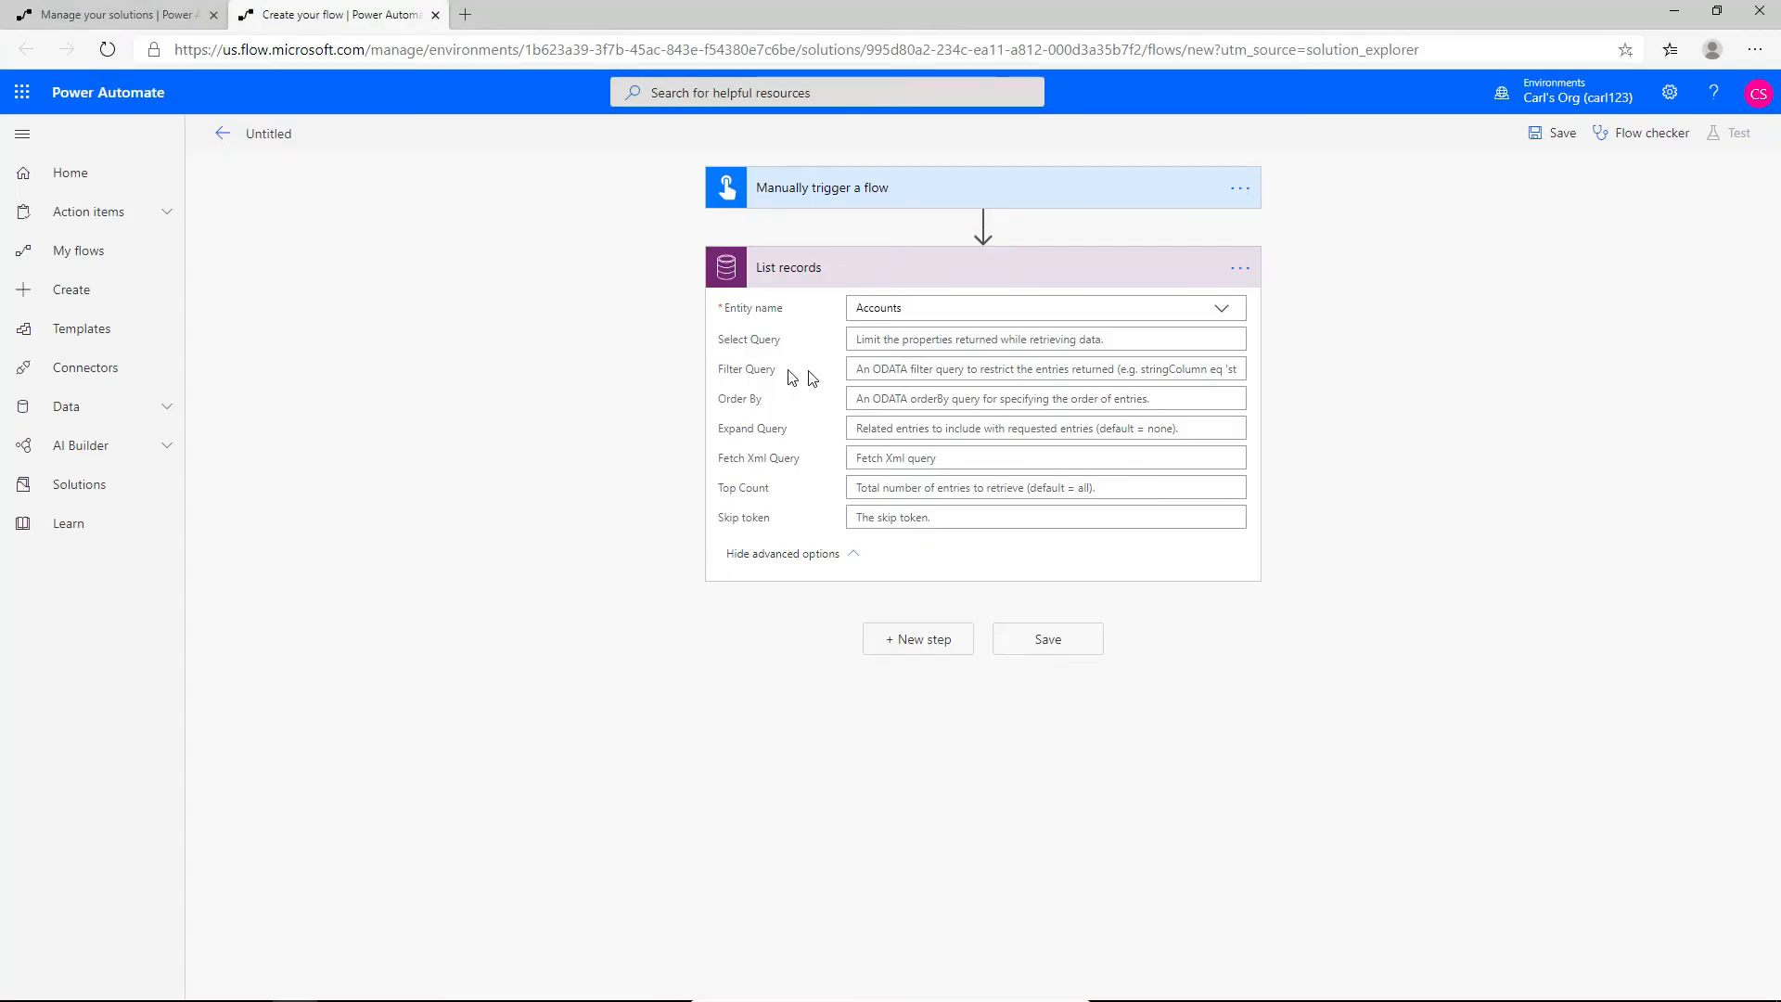
pyautogui.click(969, 460)
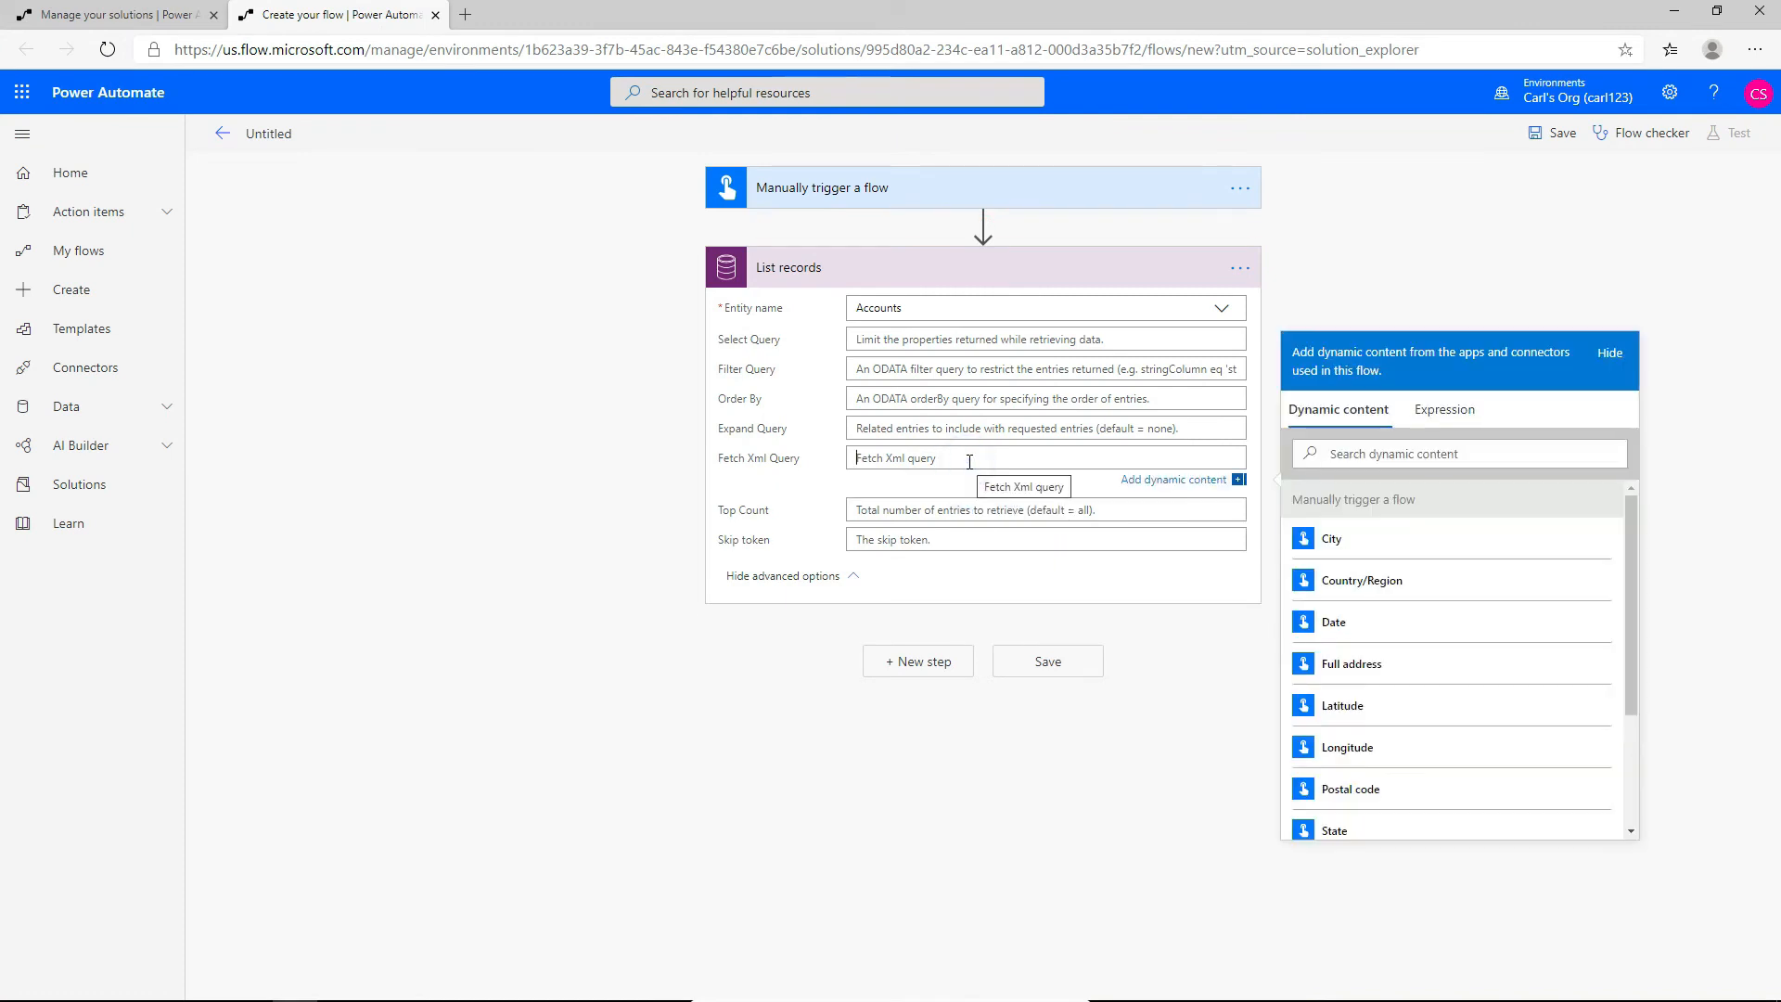
pyautogui.hotkey('ctrl', 'v')
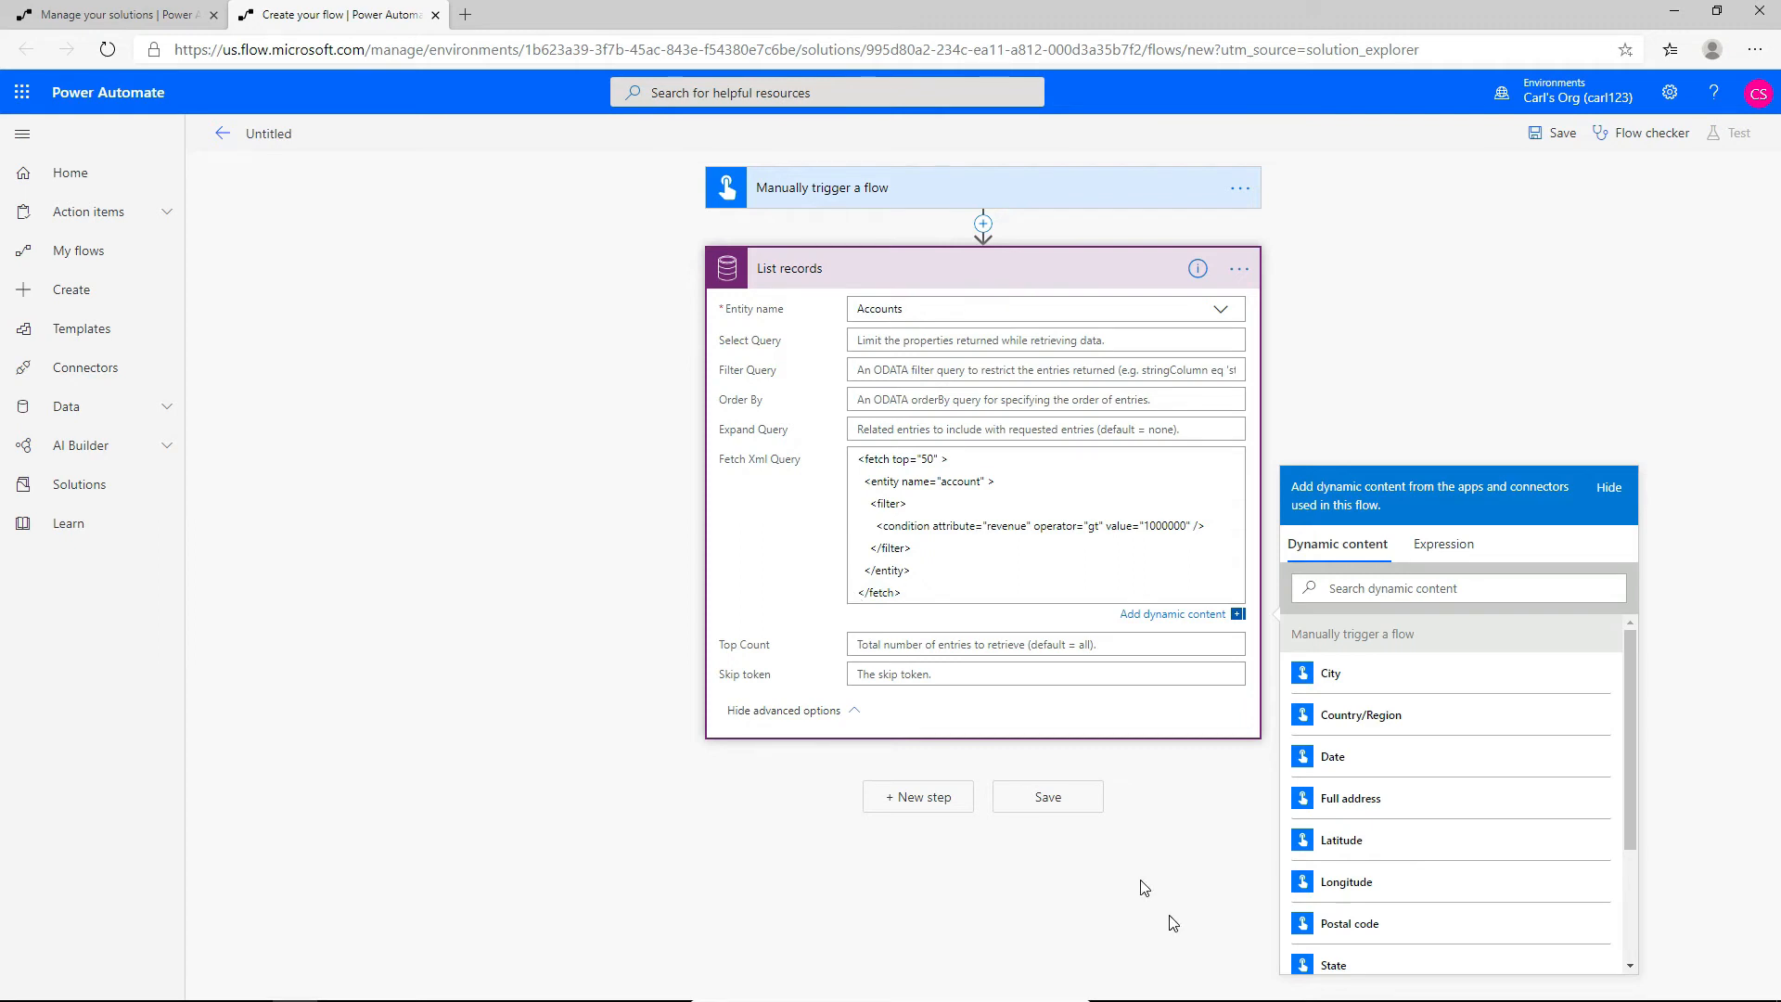
pyautogui.click(1048, 810)
pyautogui.click(1047, 777)
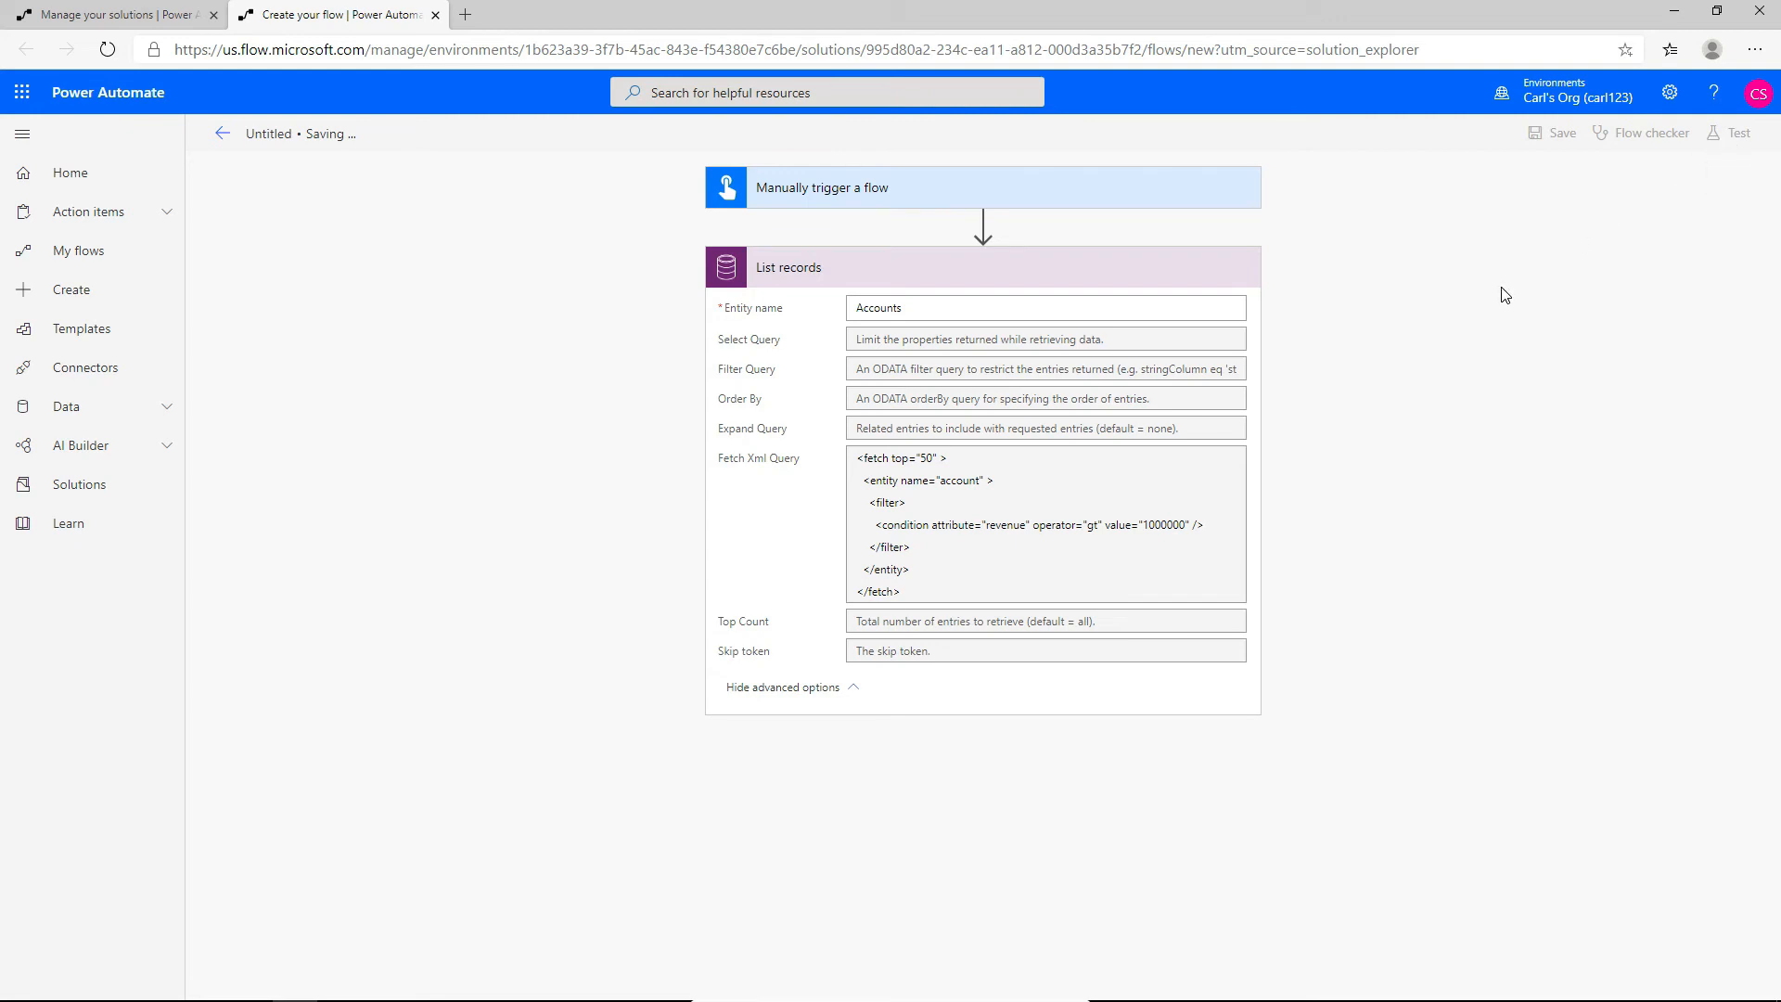
# - Test the flow by performing the trigger action manually, and run it
pyautogui.click(1727, 132)
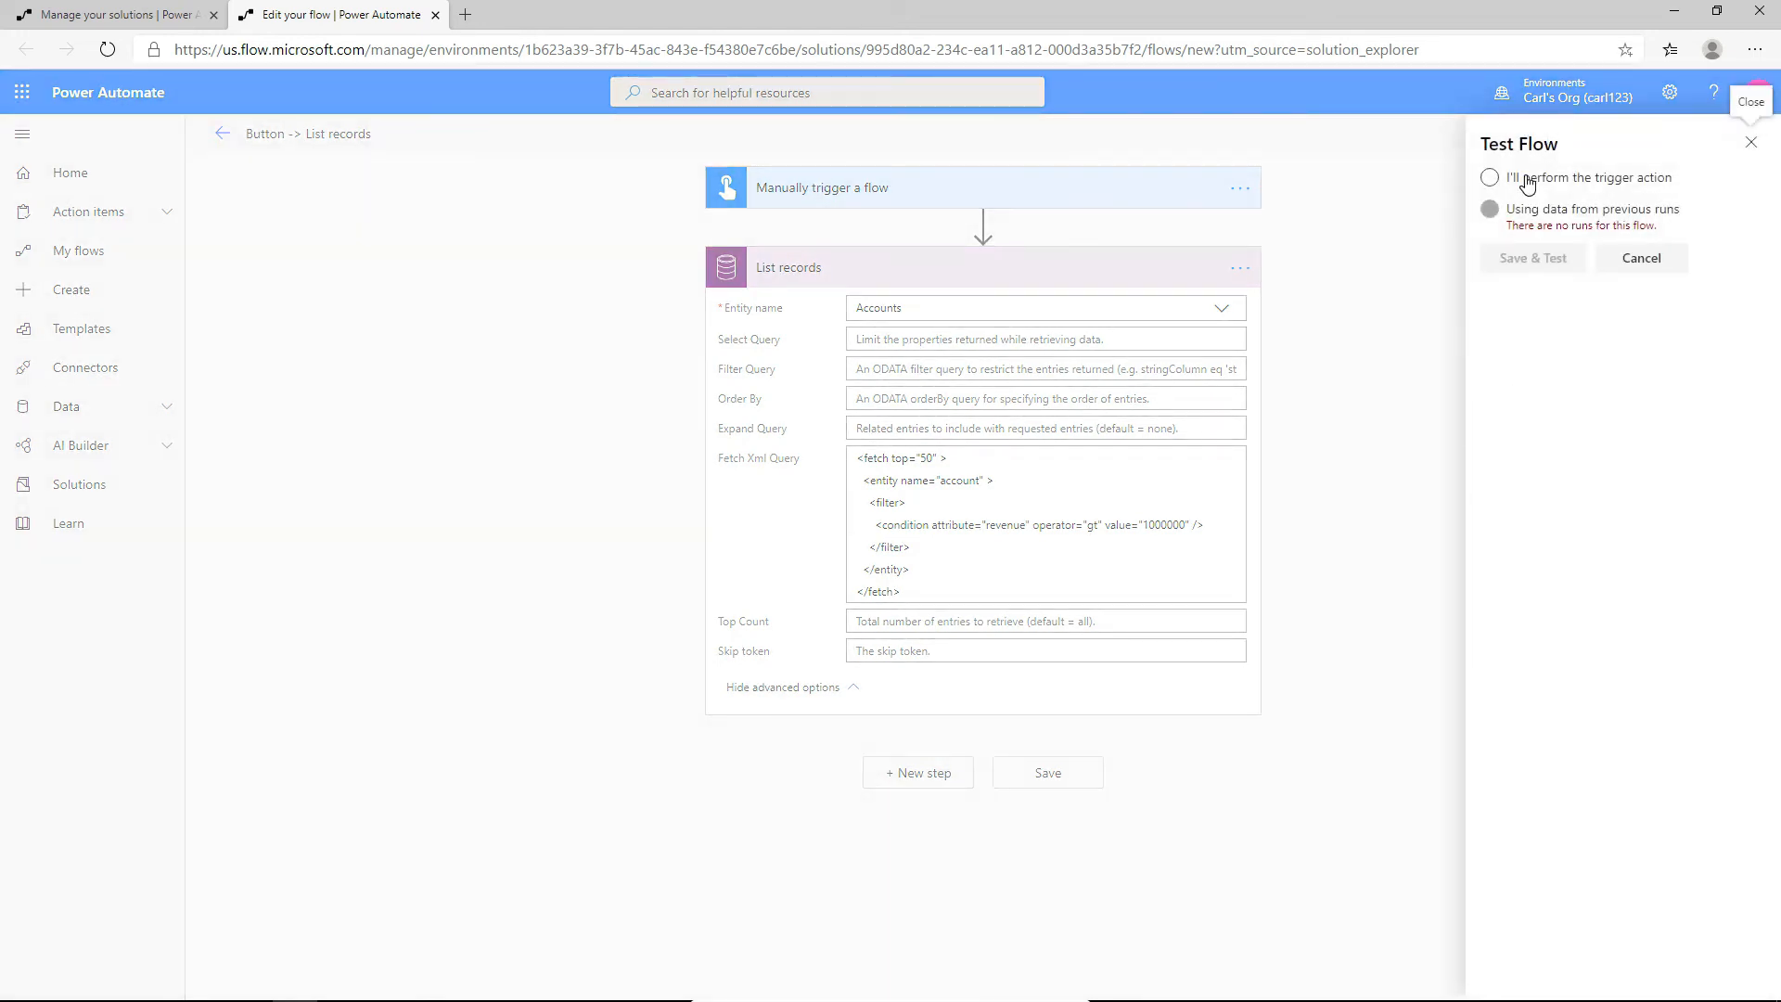
pyautogui.click(1525, 177)
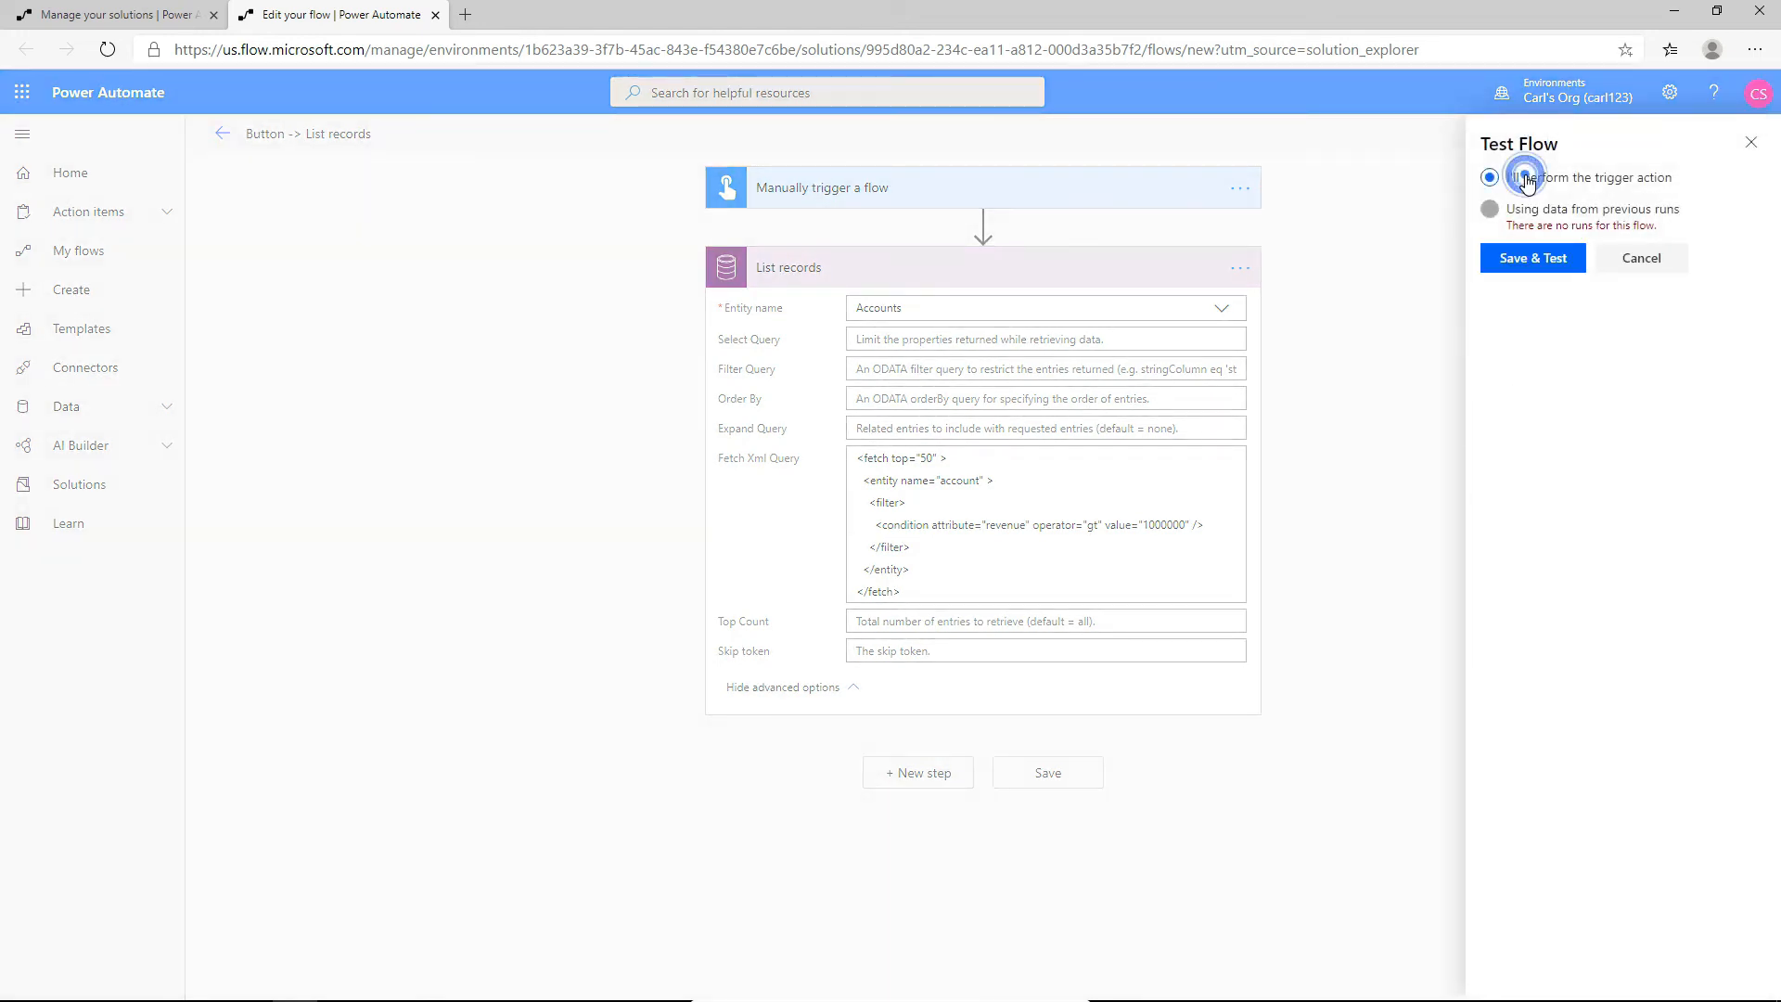
pyautogui.click(1529, 263)
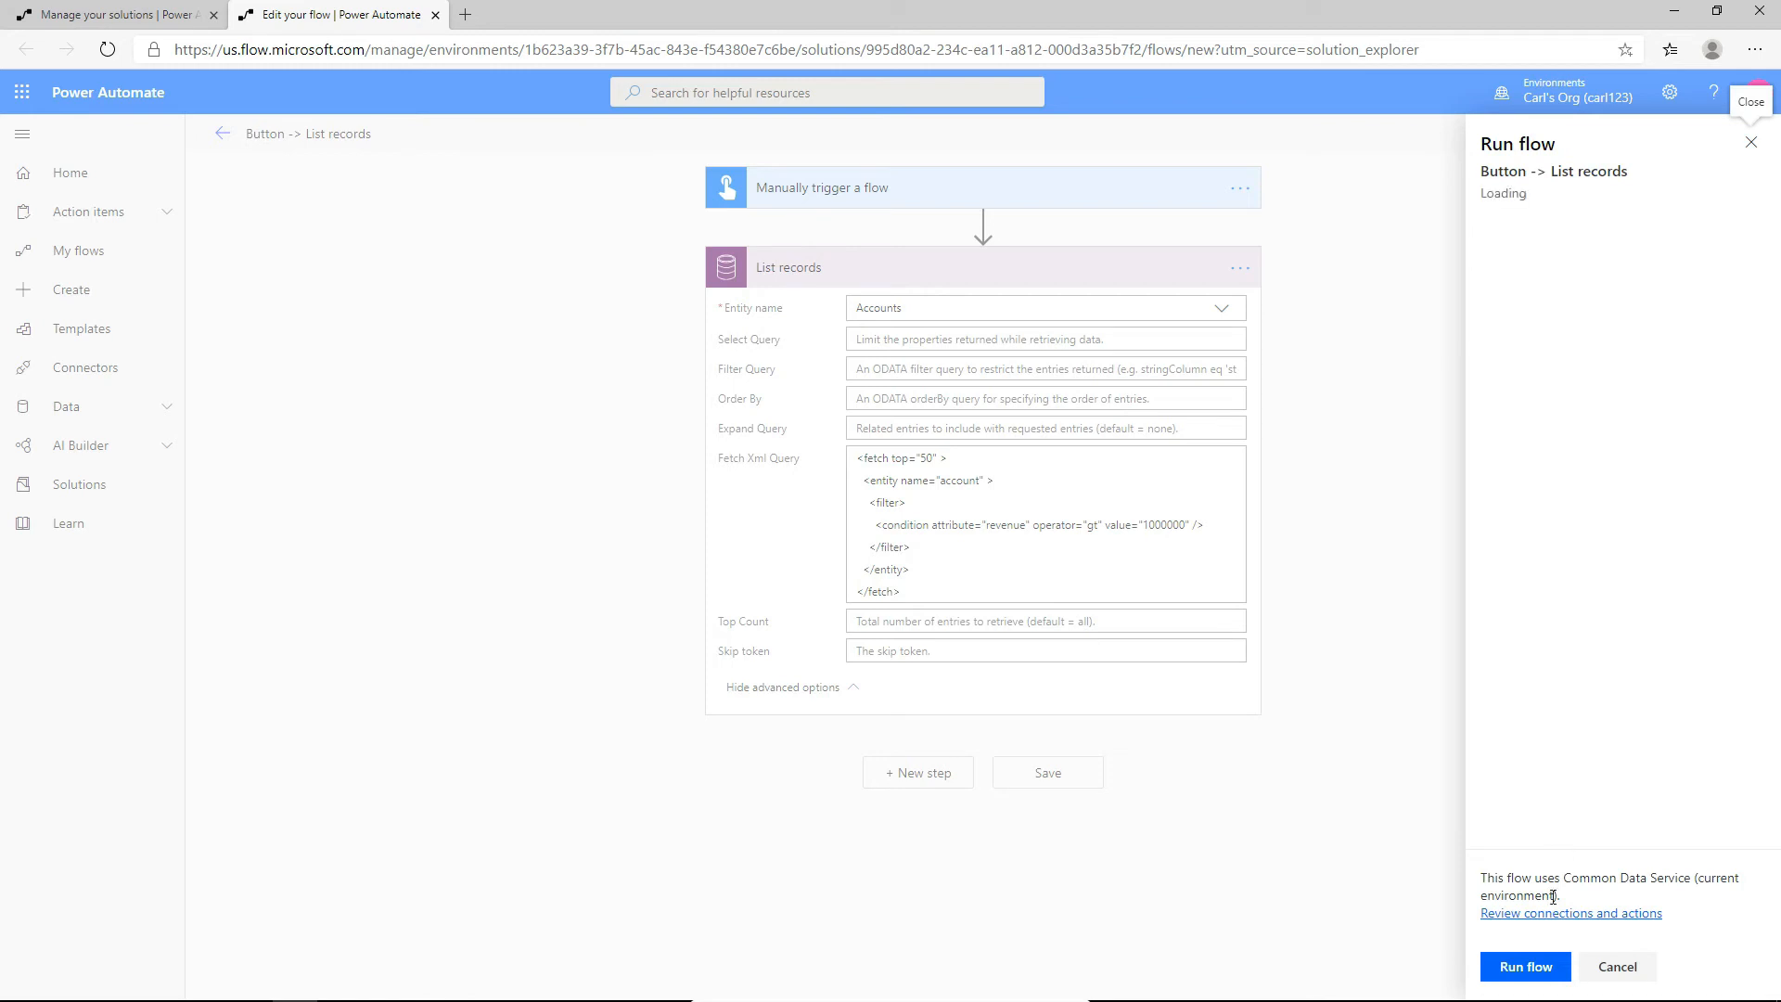
pyautogui.click(1543, 970)
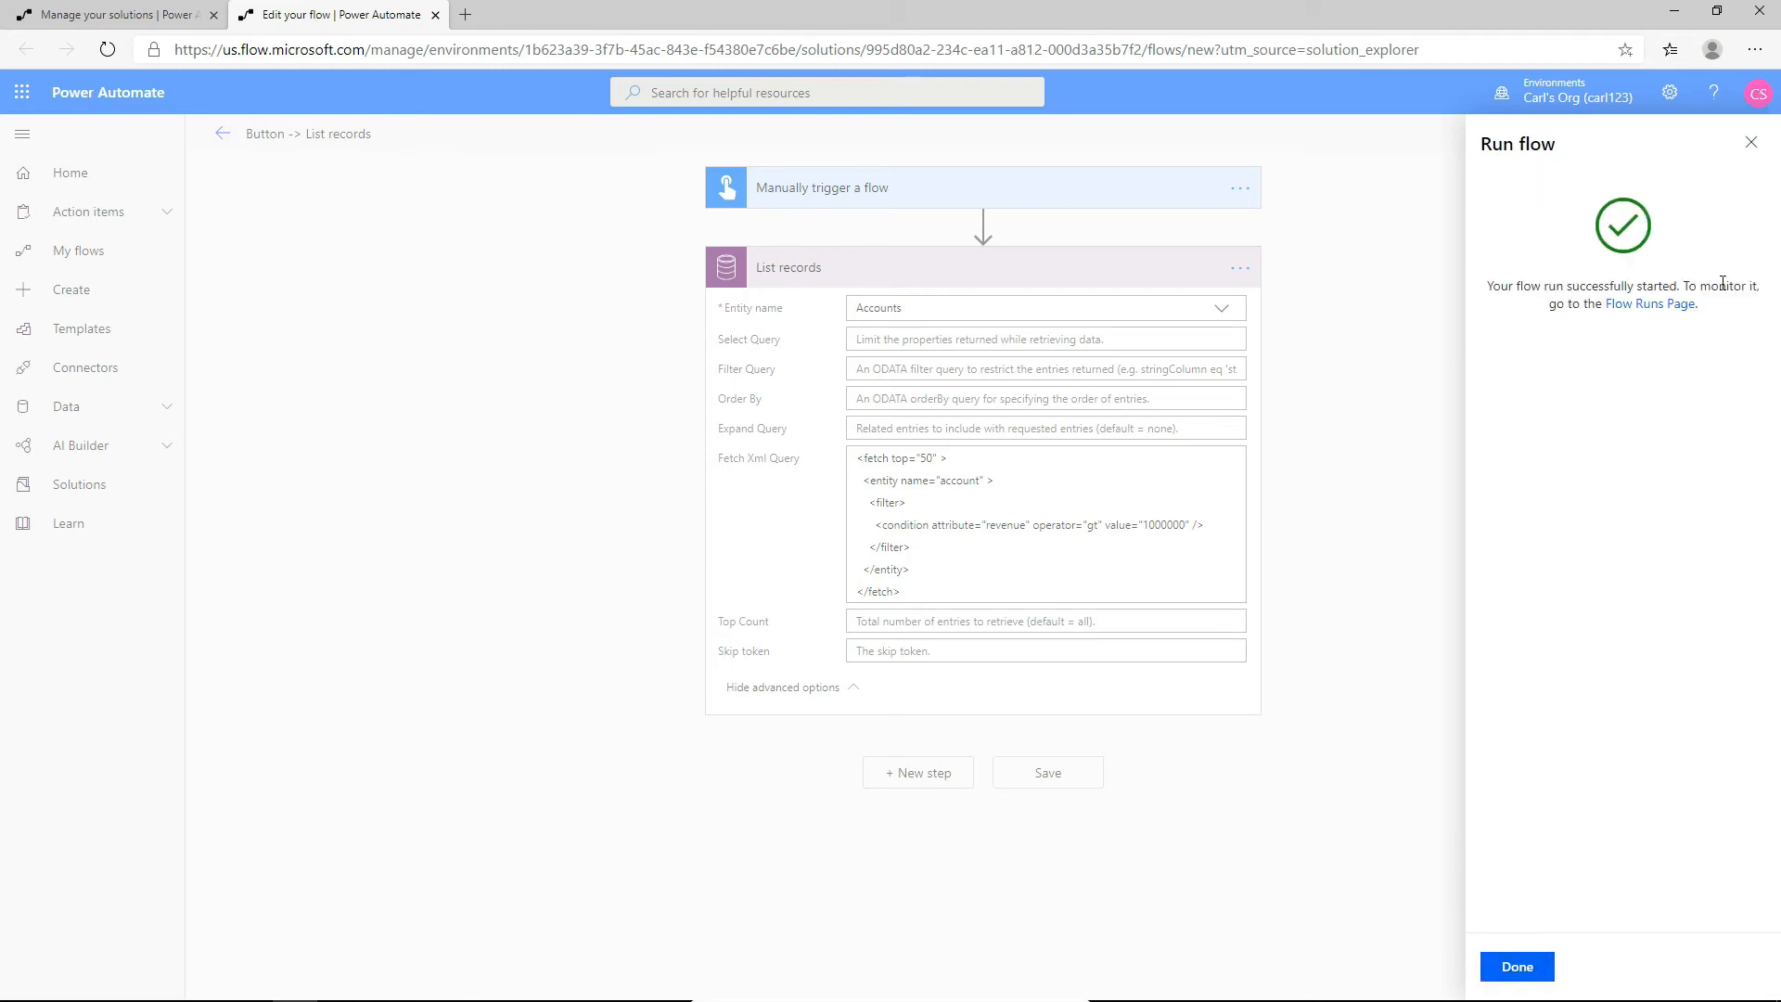
# - Open the flow's latest run from its run history and examine the List records outputs
pyautogui.click(1664, 306)
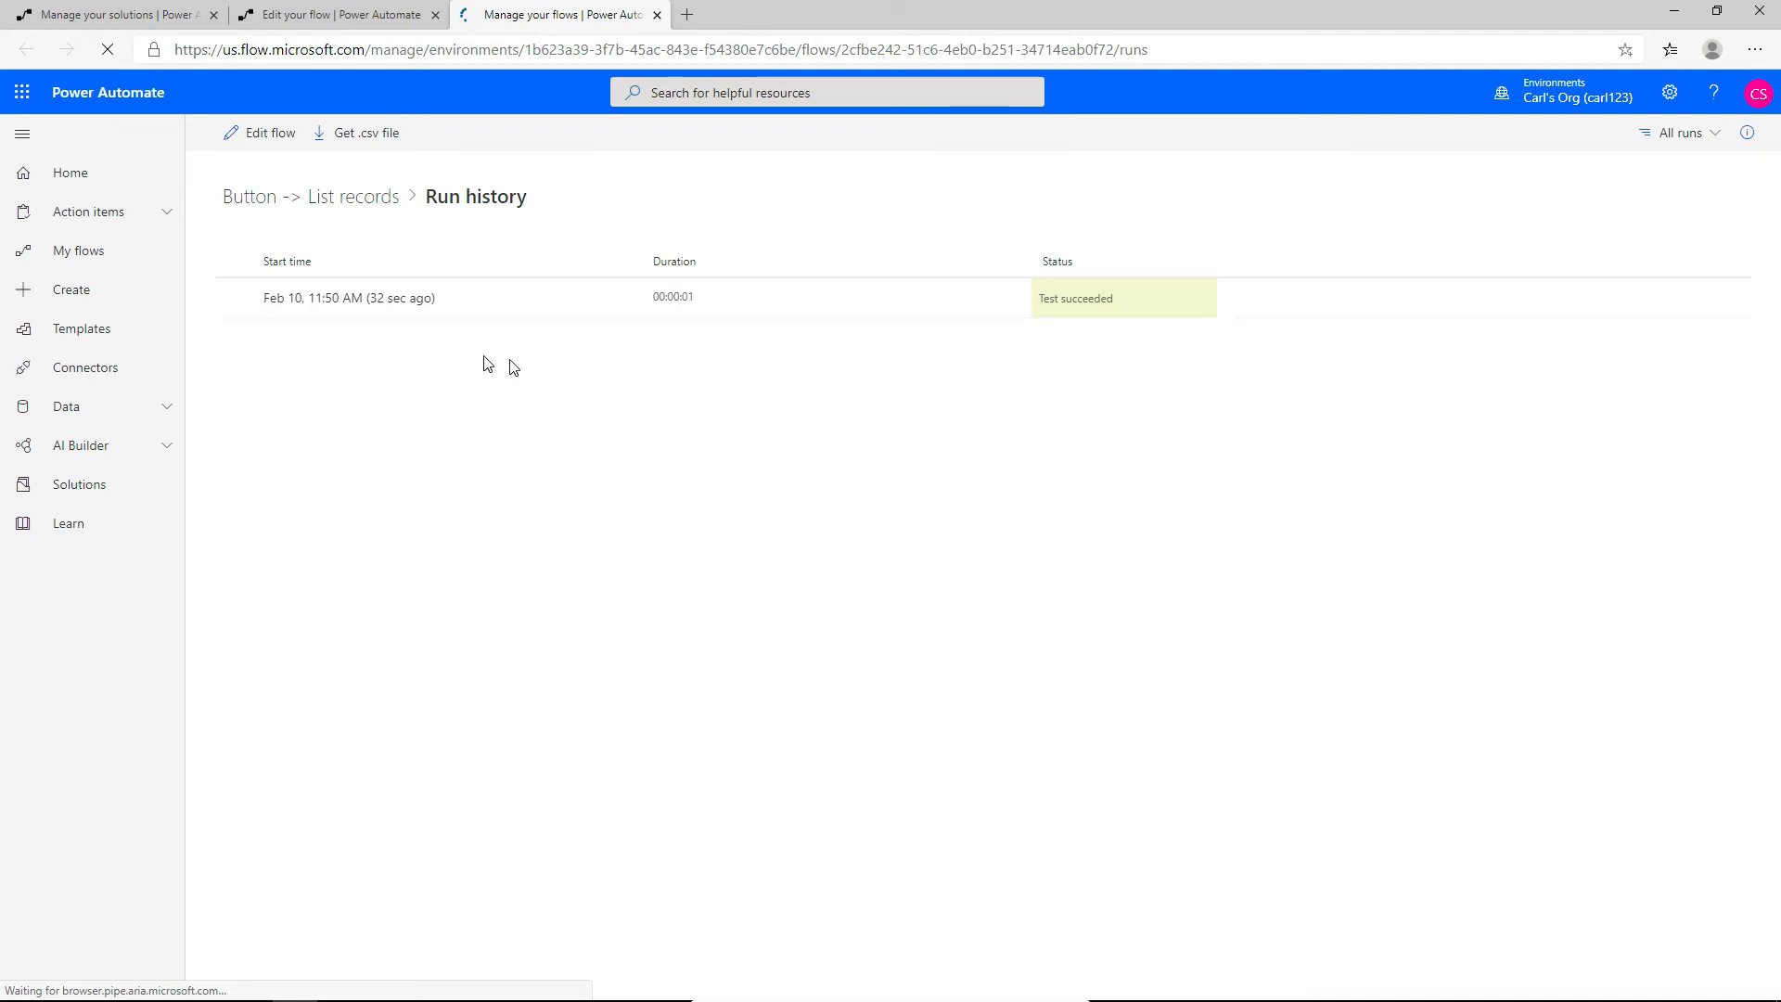
pyautogui.click(386, 298)
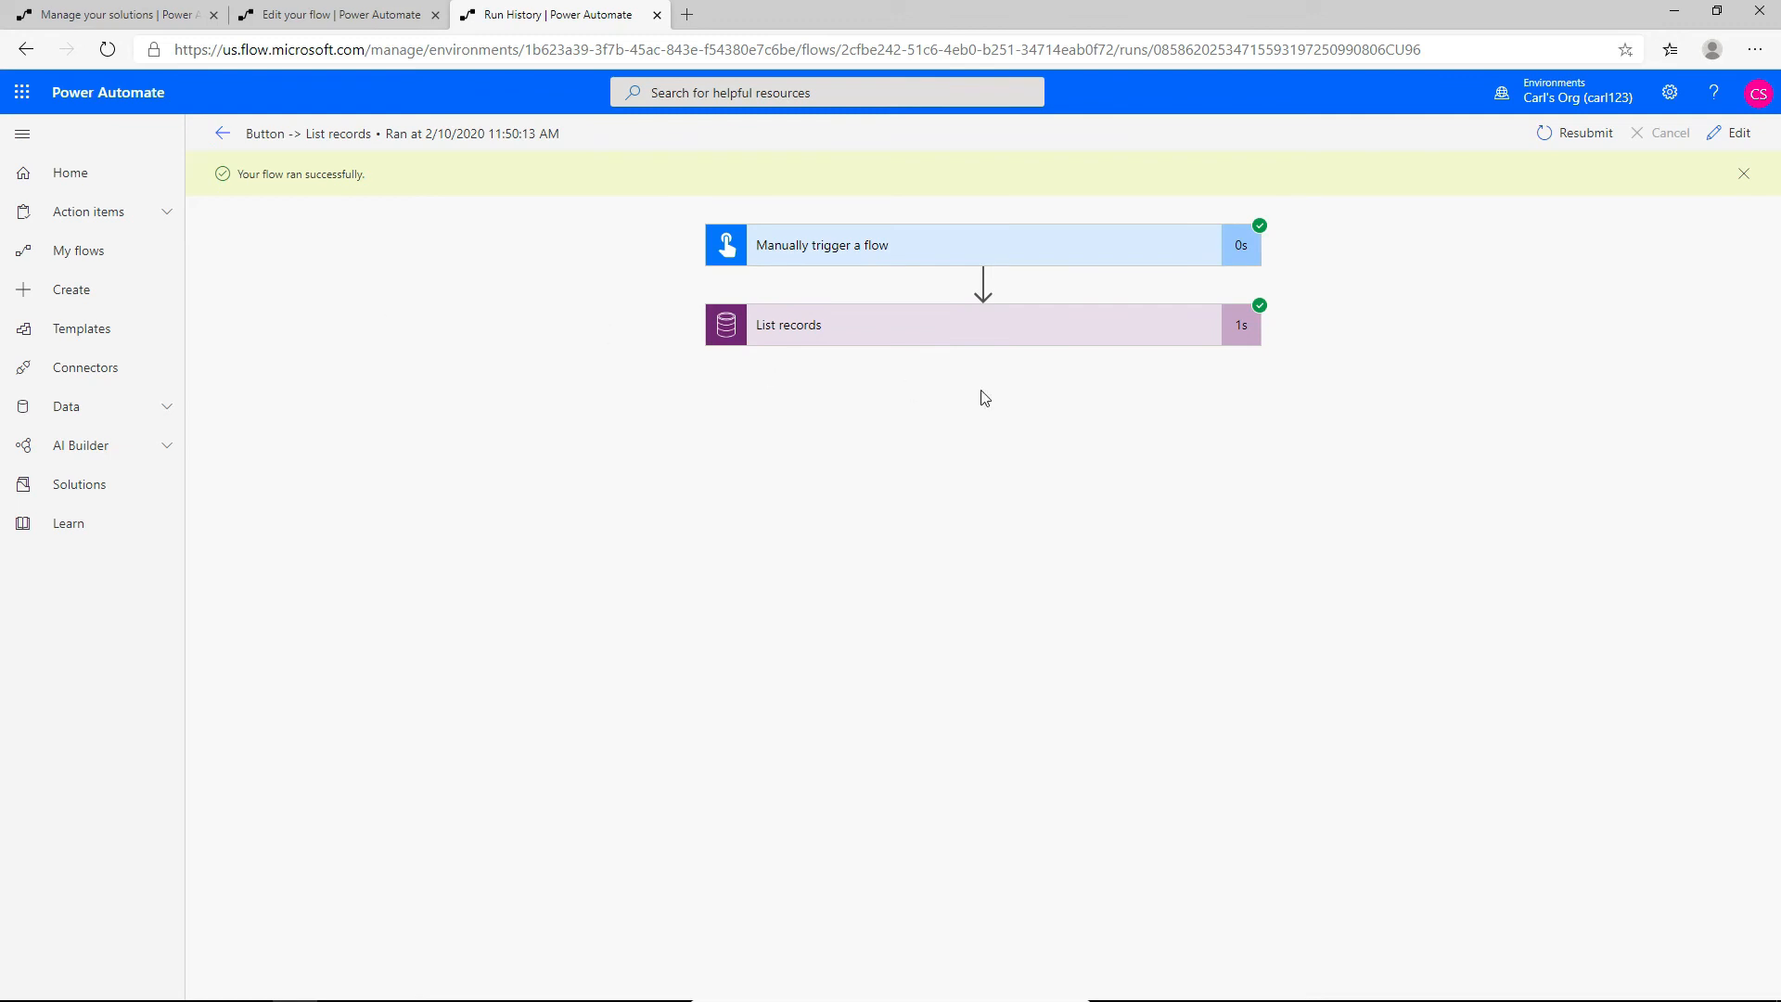
pyautogui.click(1051, 342)
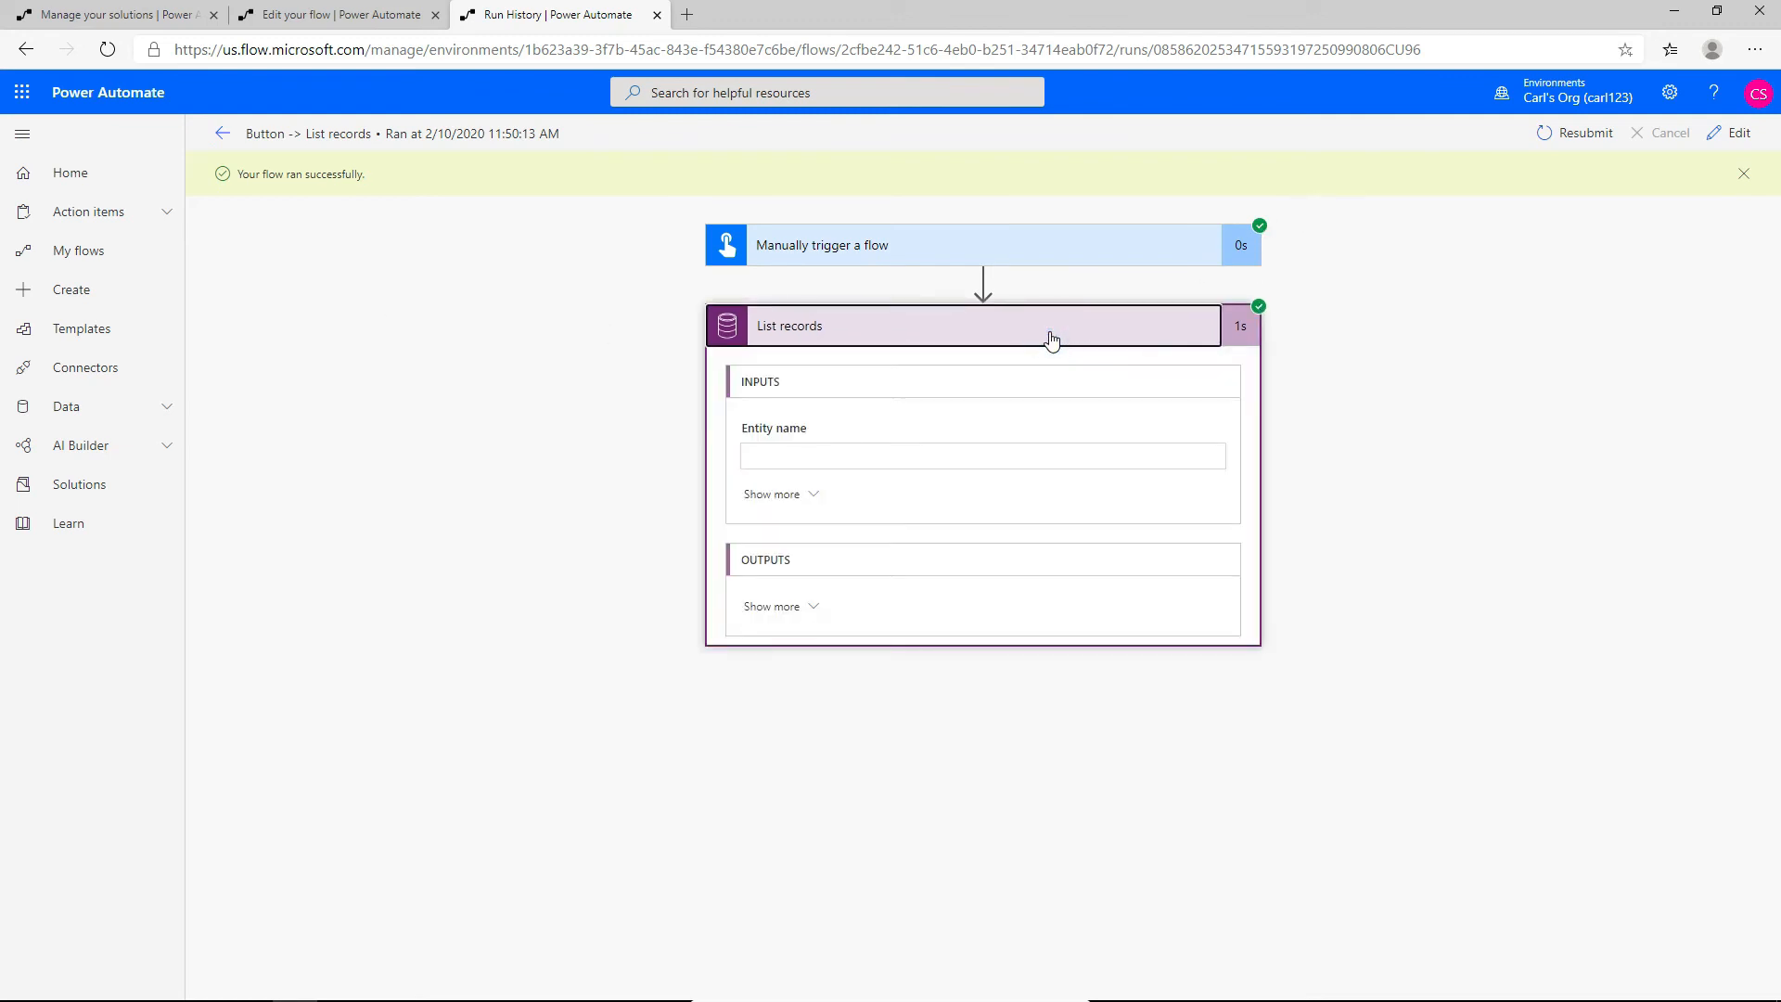
pyautogui.click(796, 609)
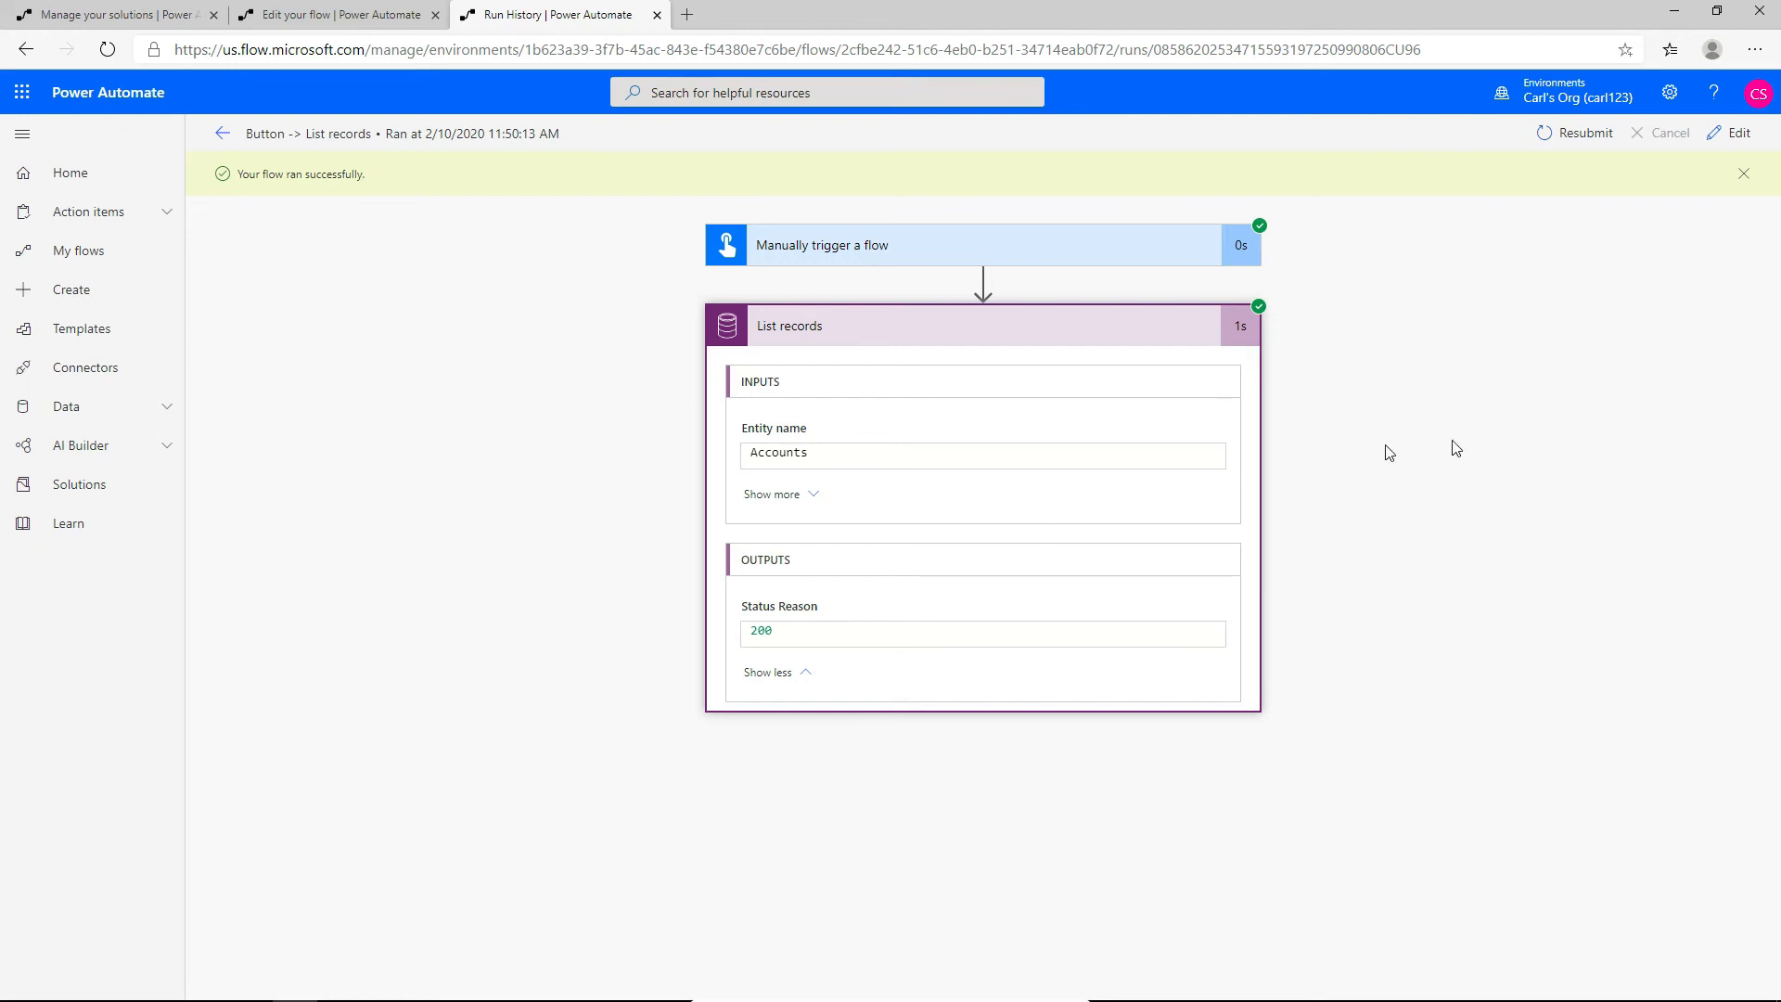
# - Return to editing the flow and add a Create HTML table action after List records
pyautogui.click(1735, 145)
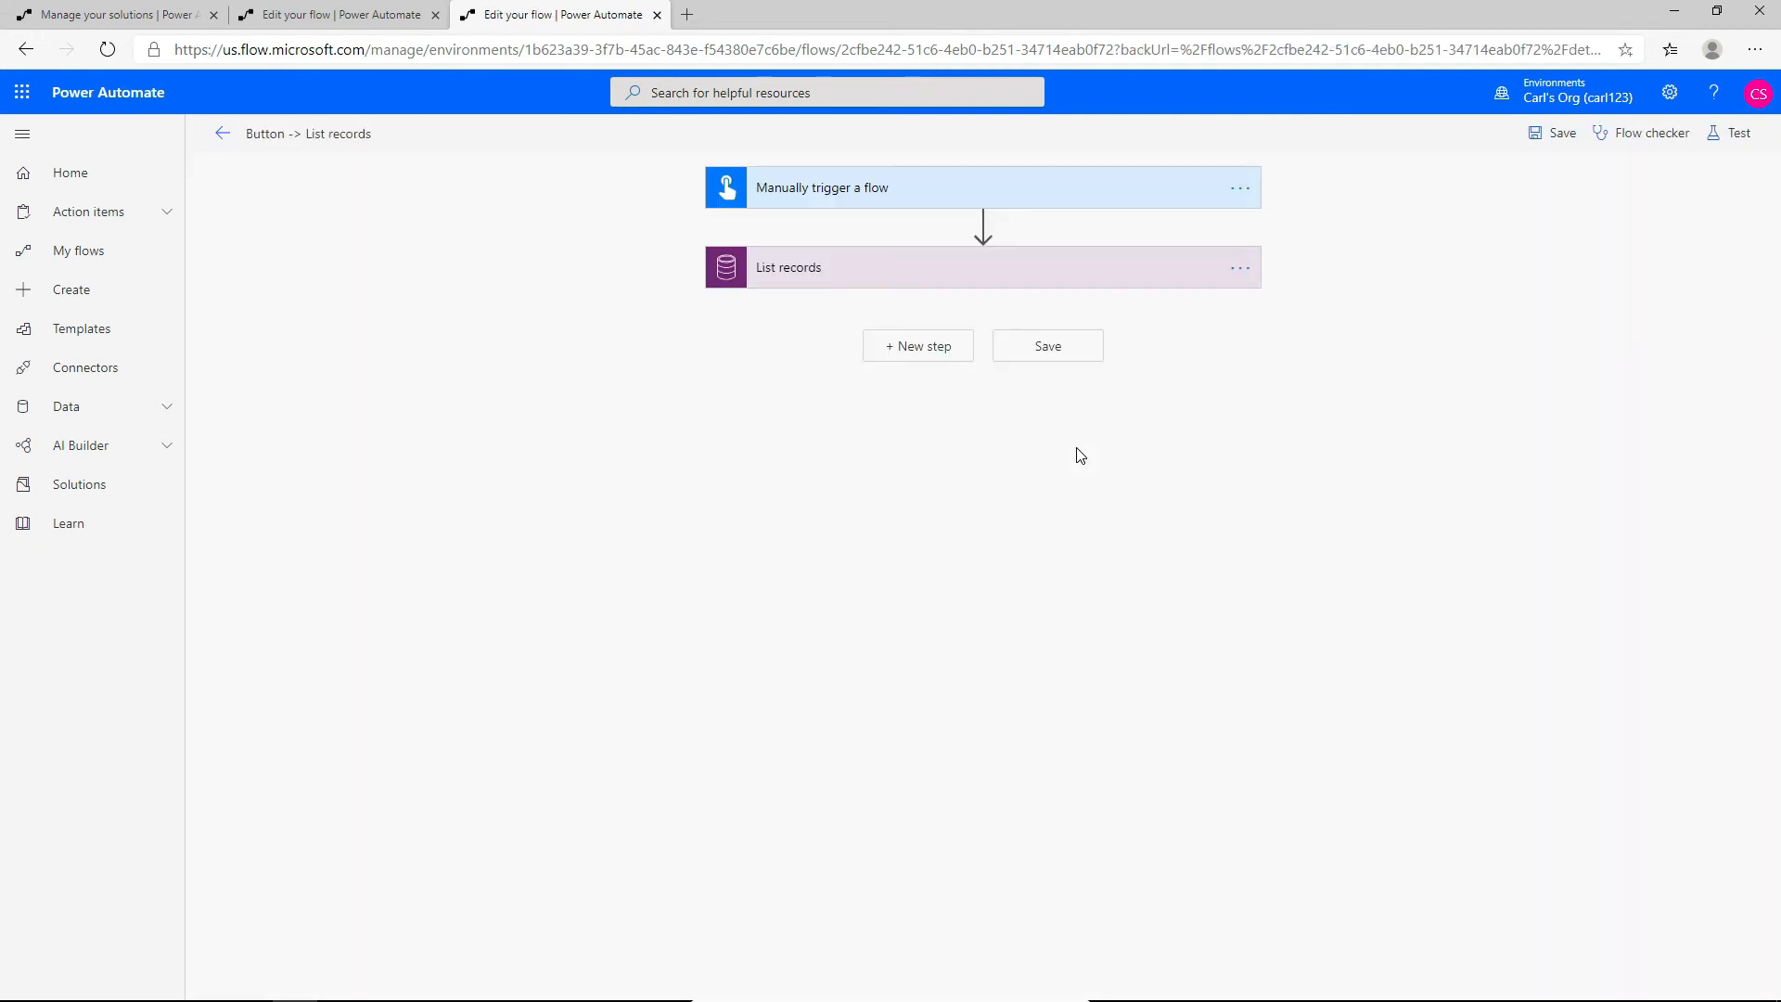
pyautogui.click(943, 369)
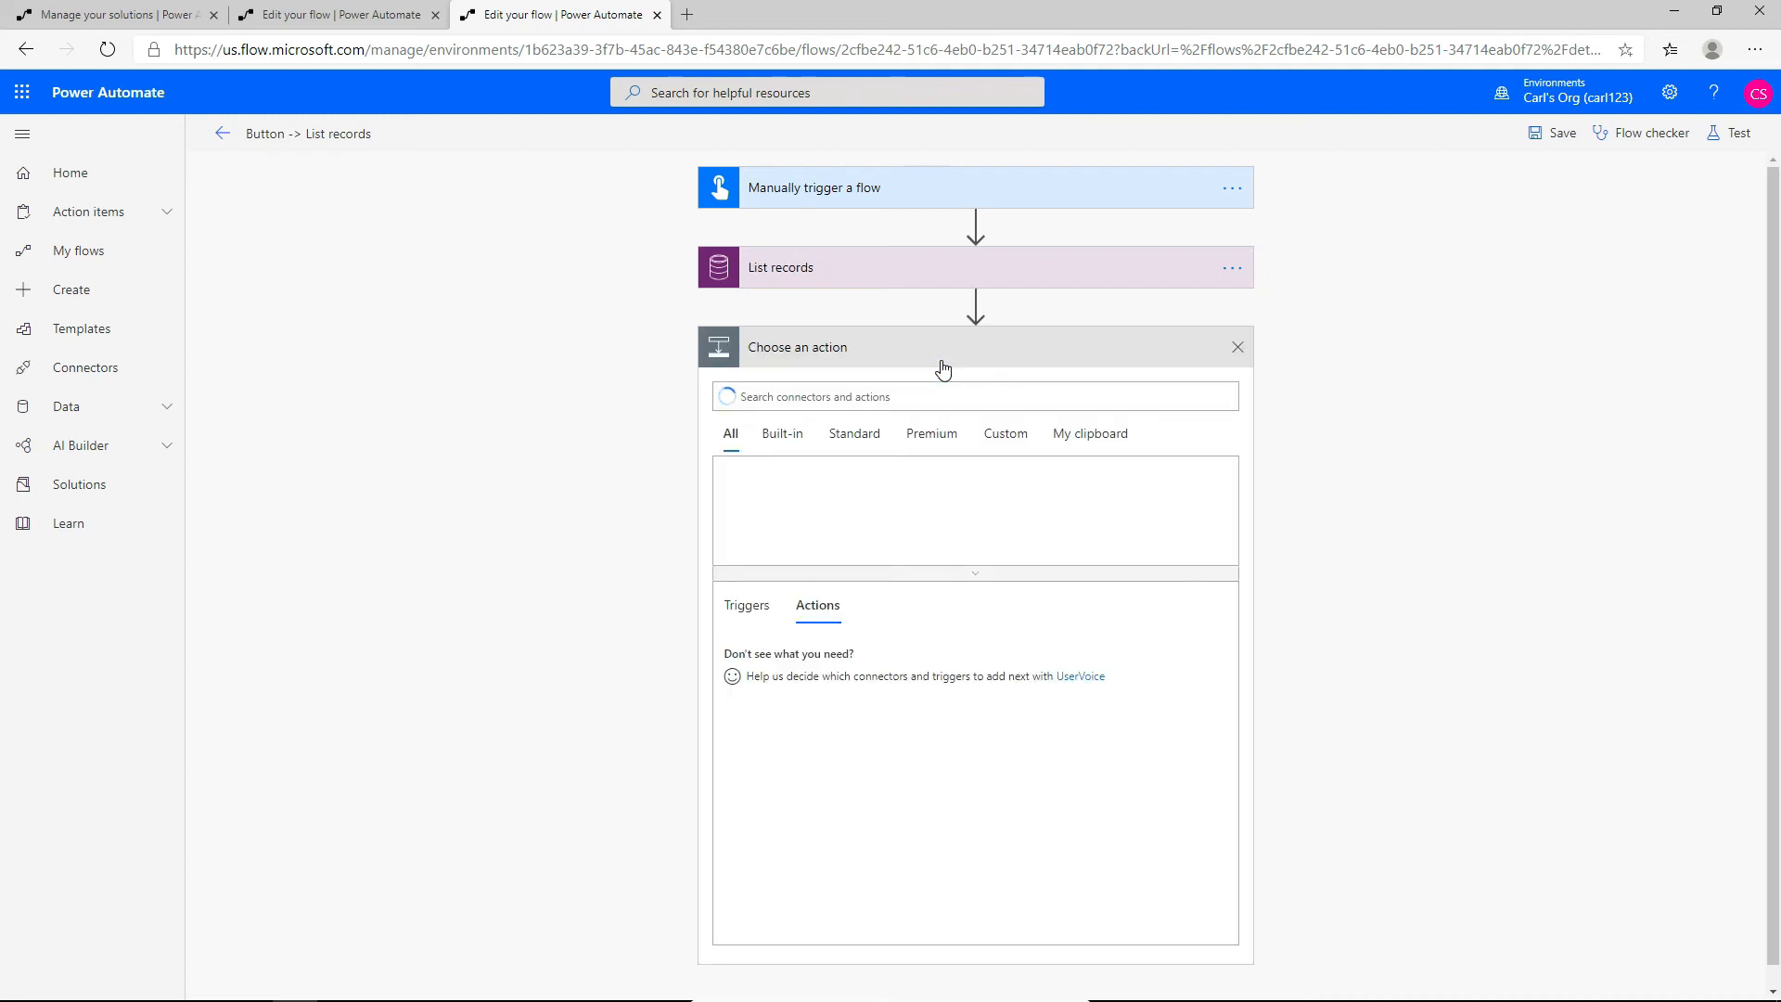
pyautogui.click(859, 395)
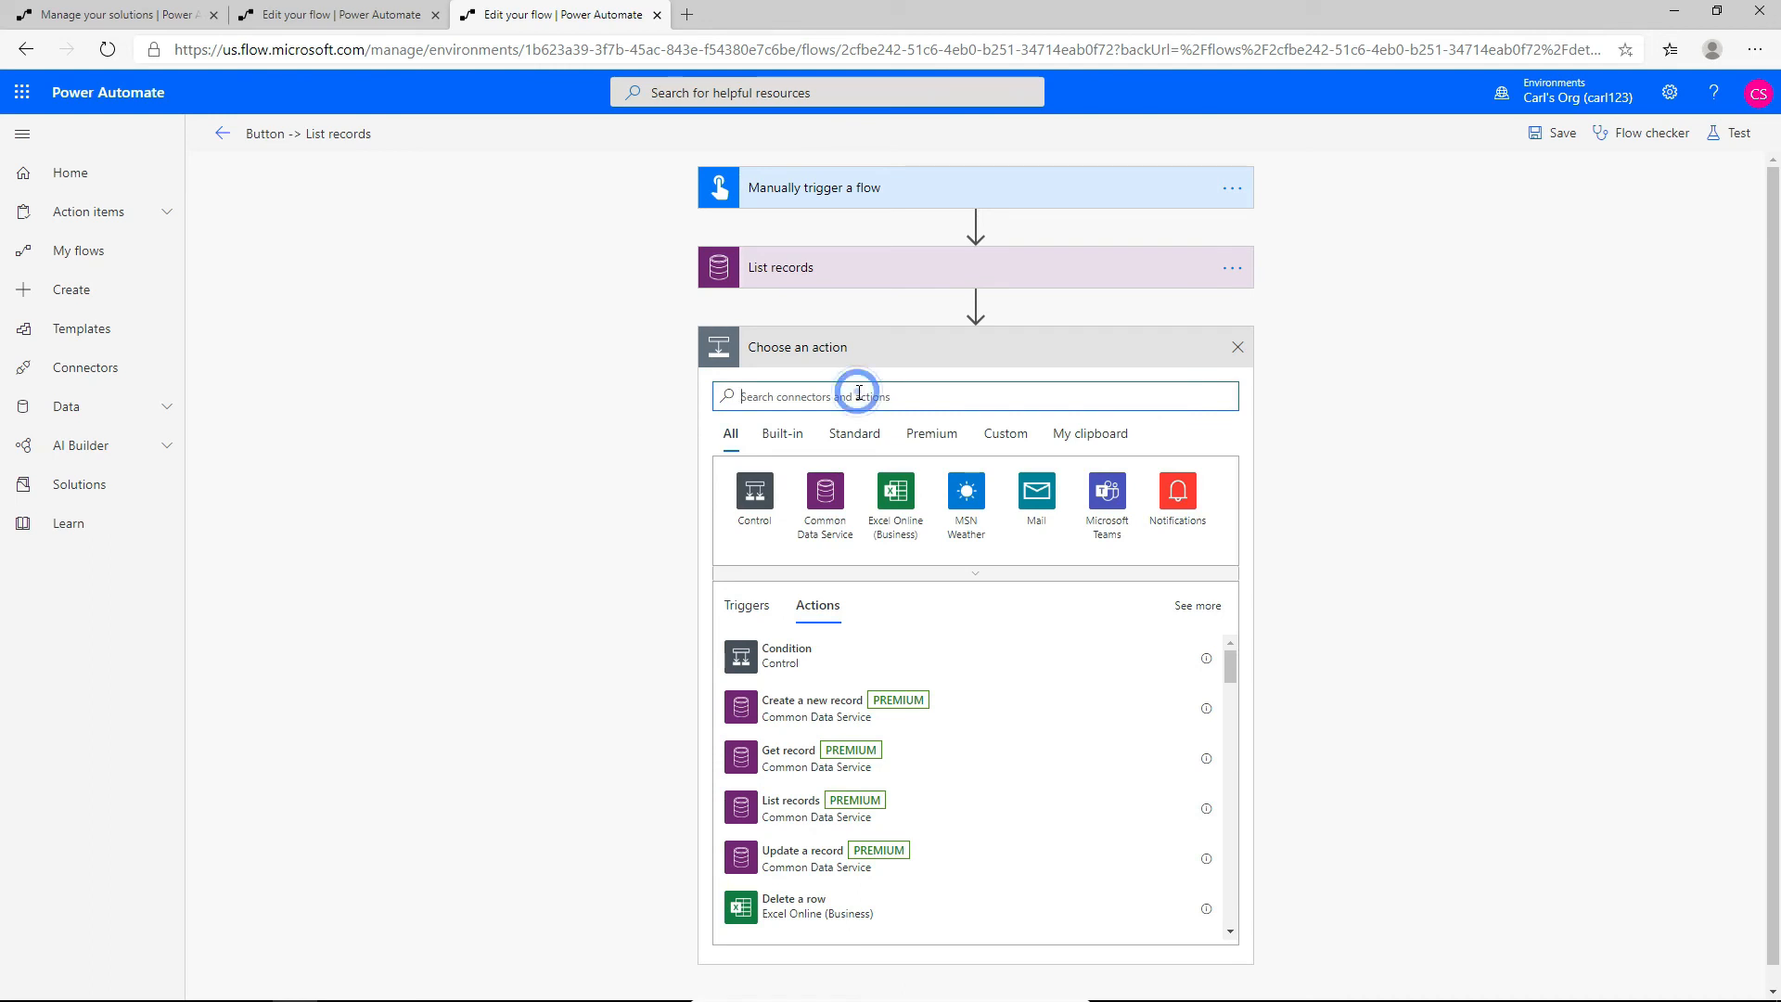
pyautogui.write('create html')
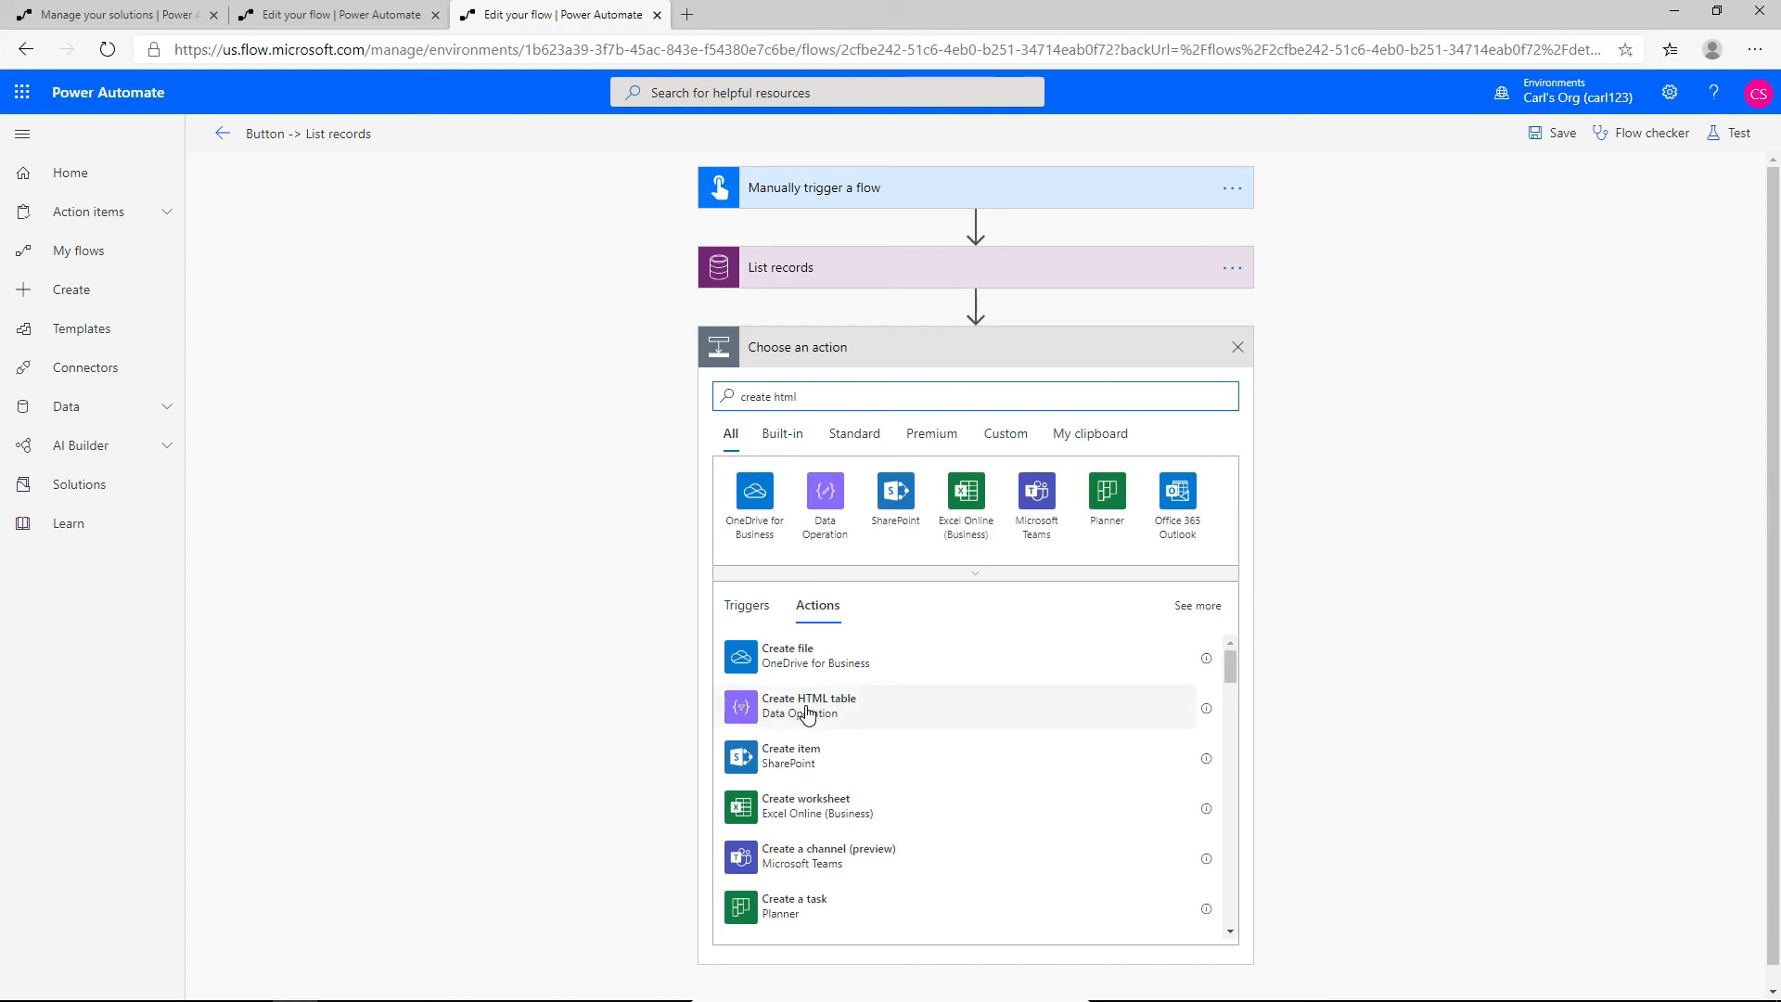
pyautogui.click(806, 713)
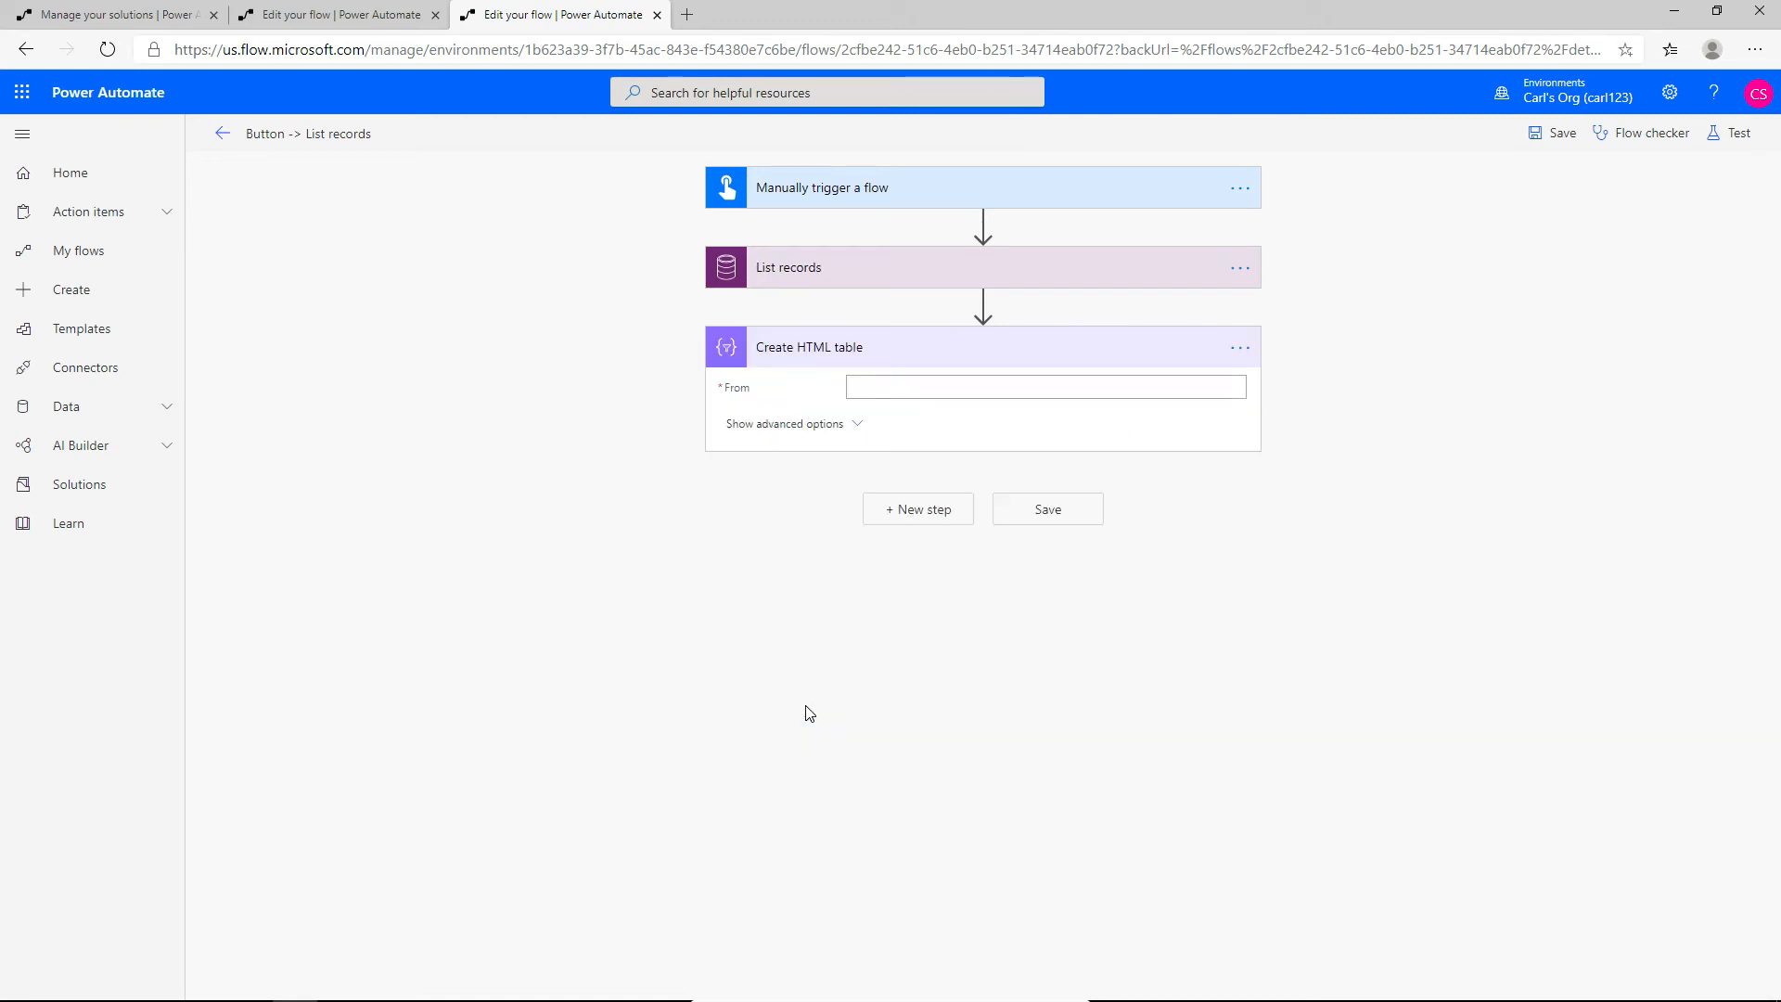
# - Set the HTML table's source to the List records value output, and switch its columns to Custom
pyautogui.click(965, 388)
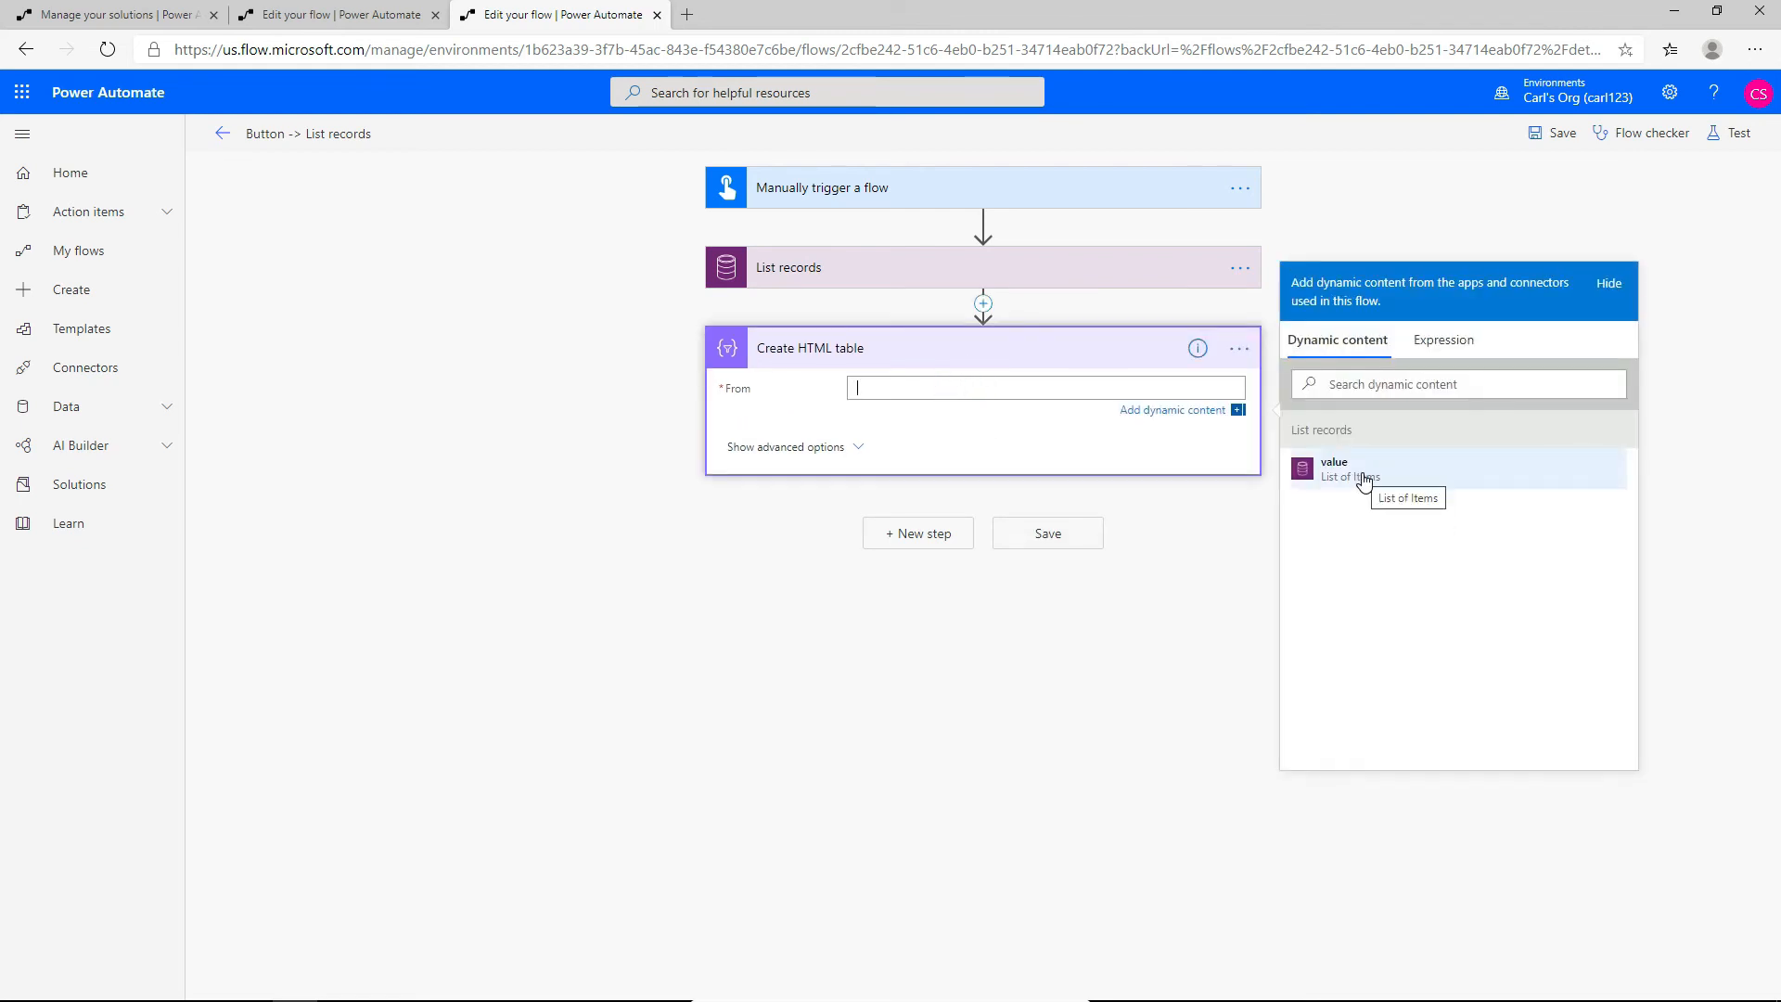
pyautogui.click(1364, 473)
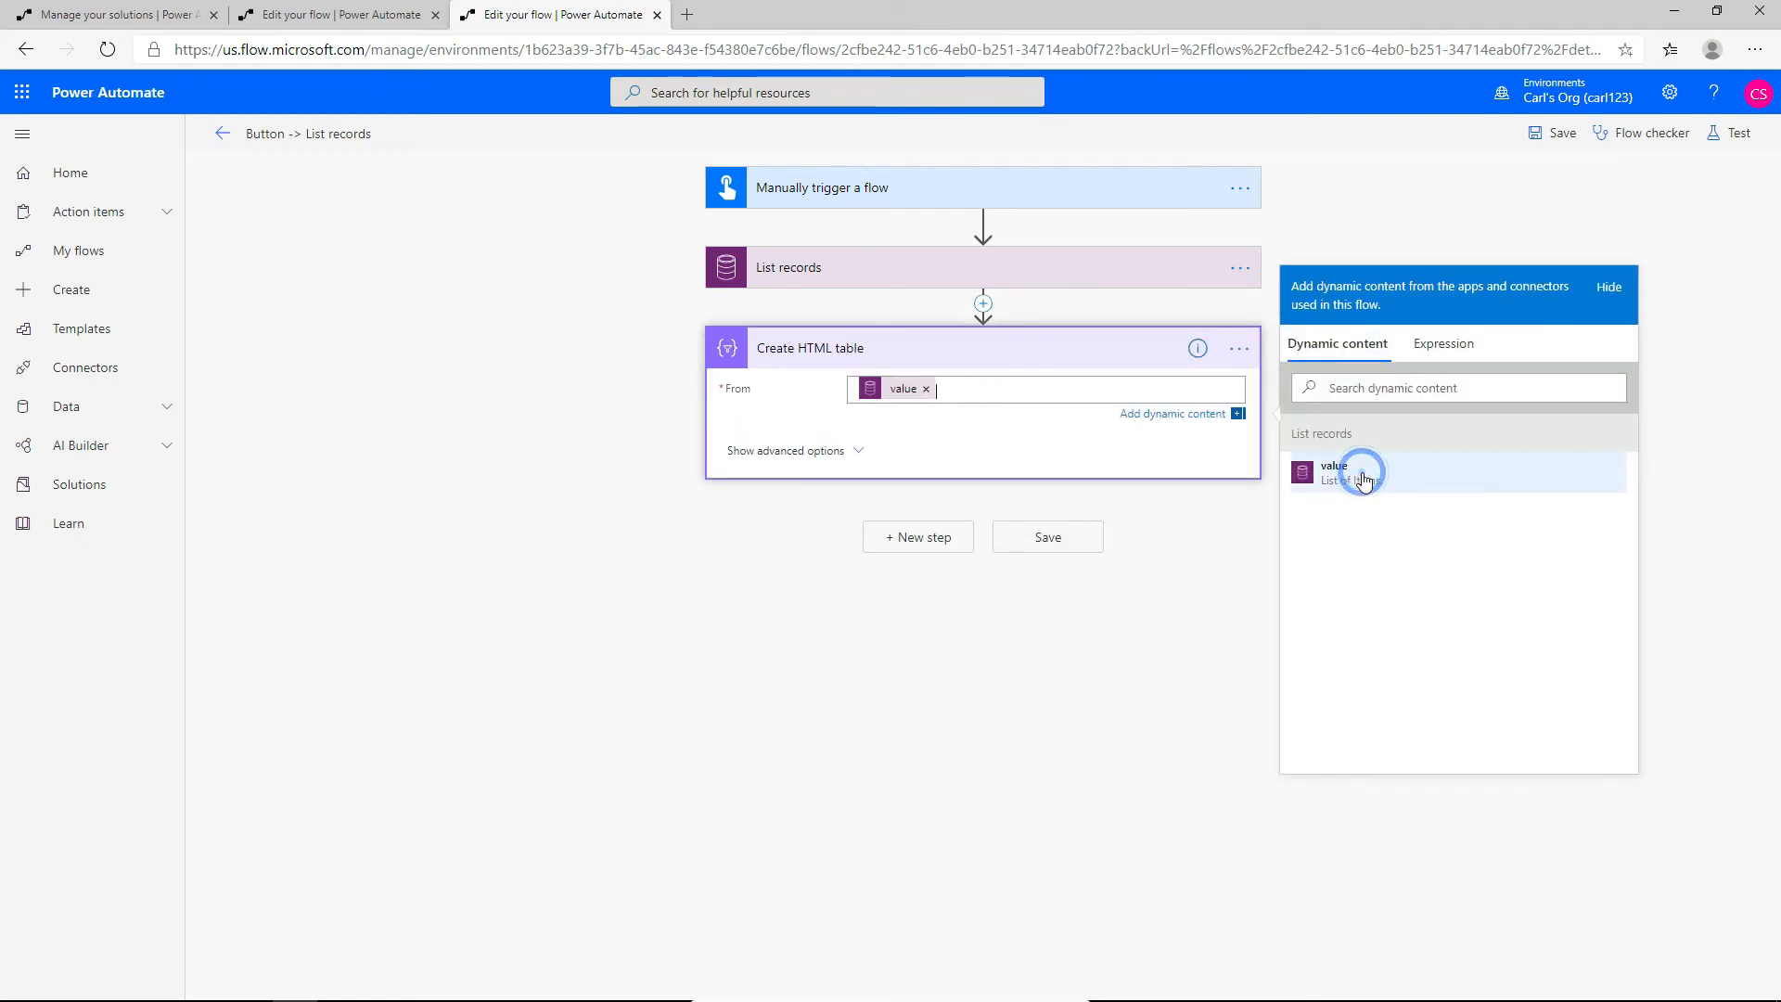
pyautogui.click(803, 453)
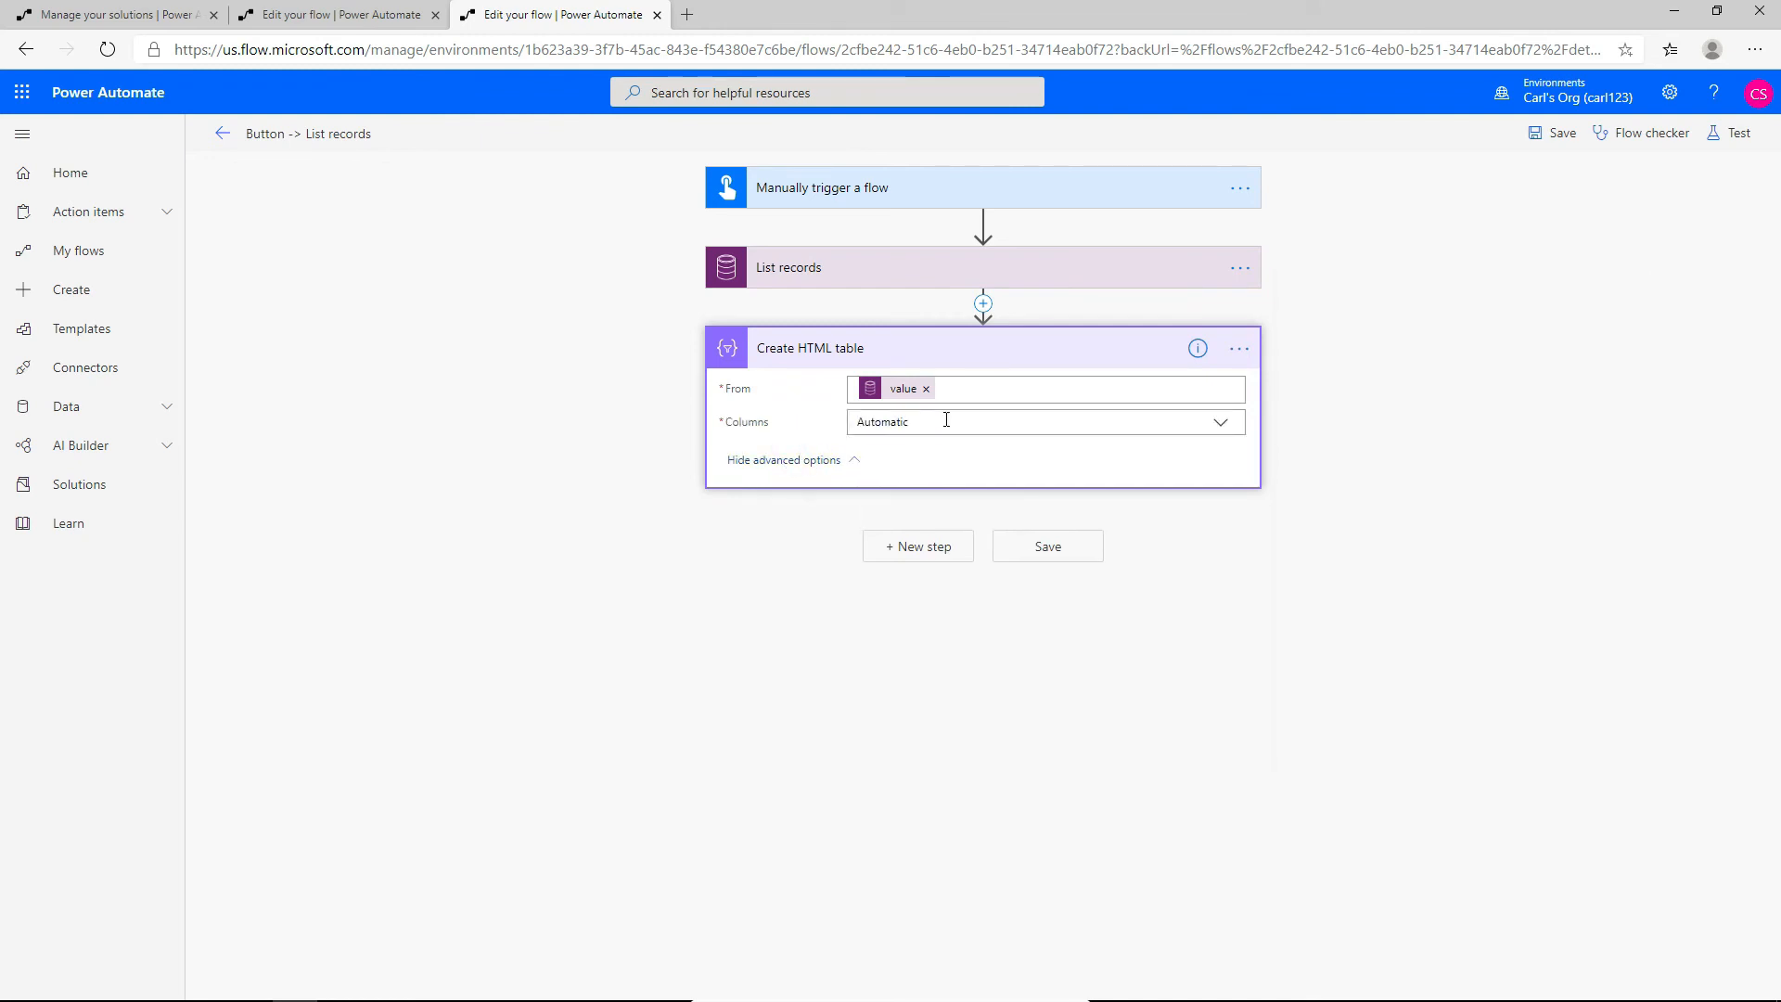
pyautogui.click(946, 421)
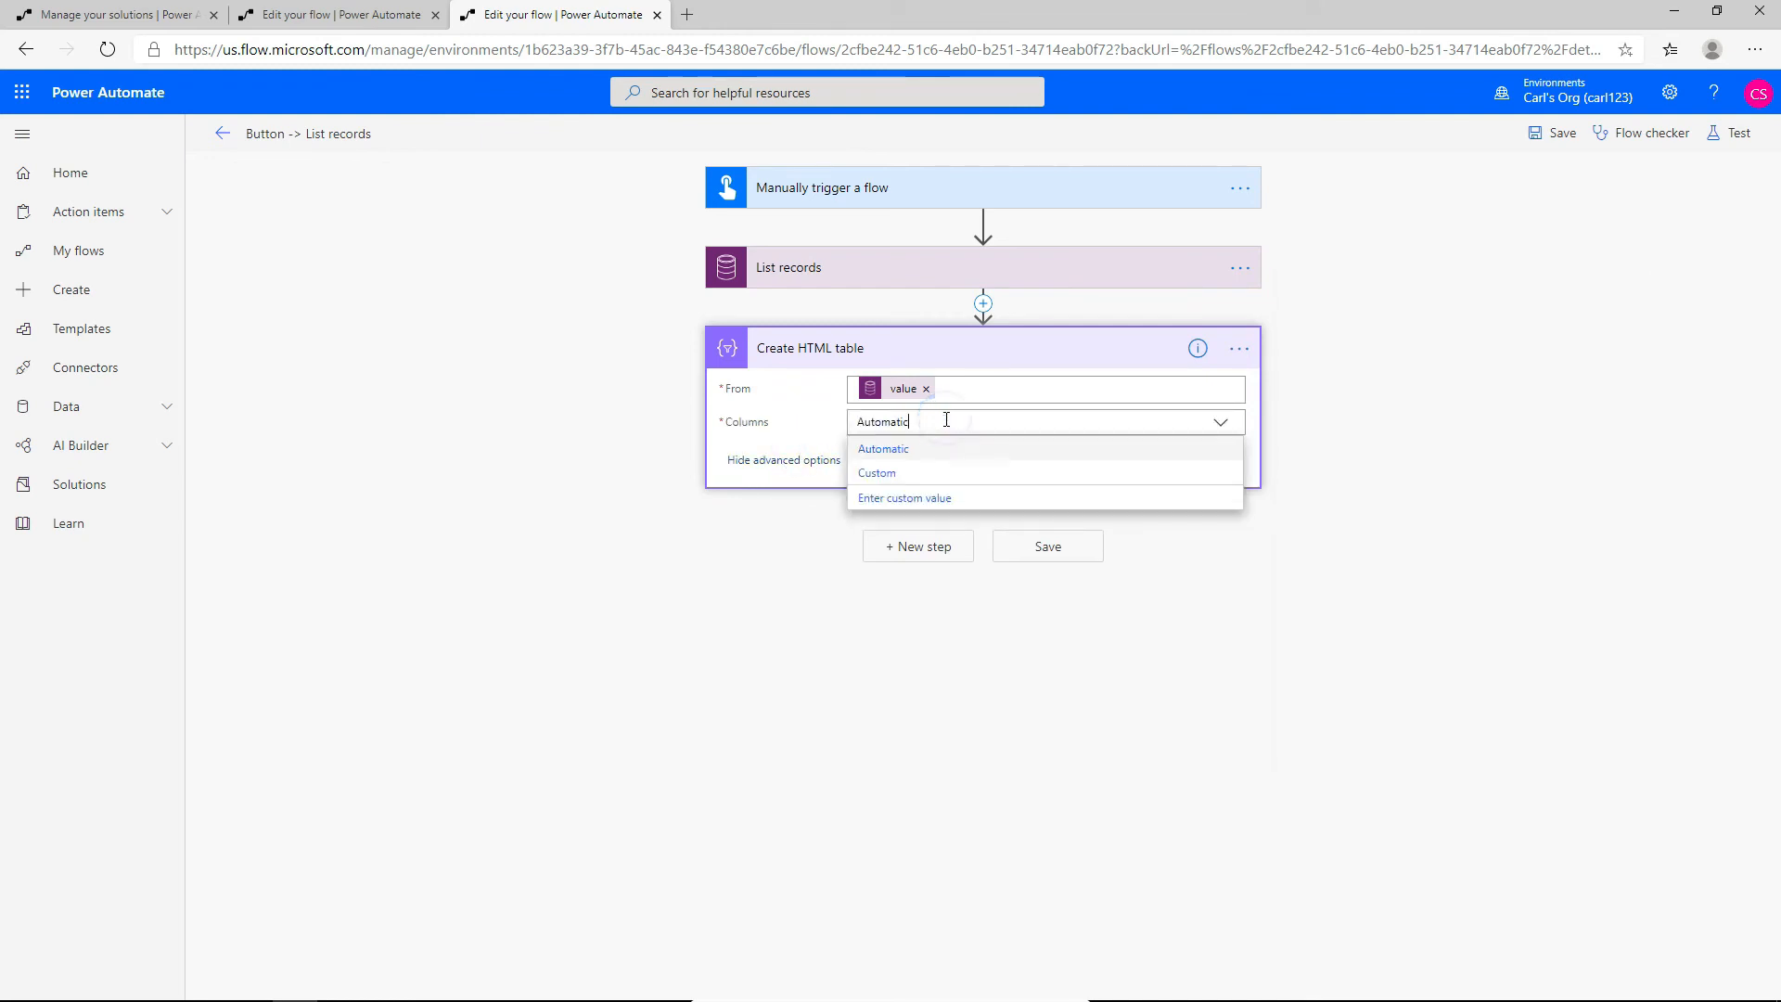
pyautogui.click(894, 479)
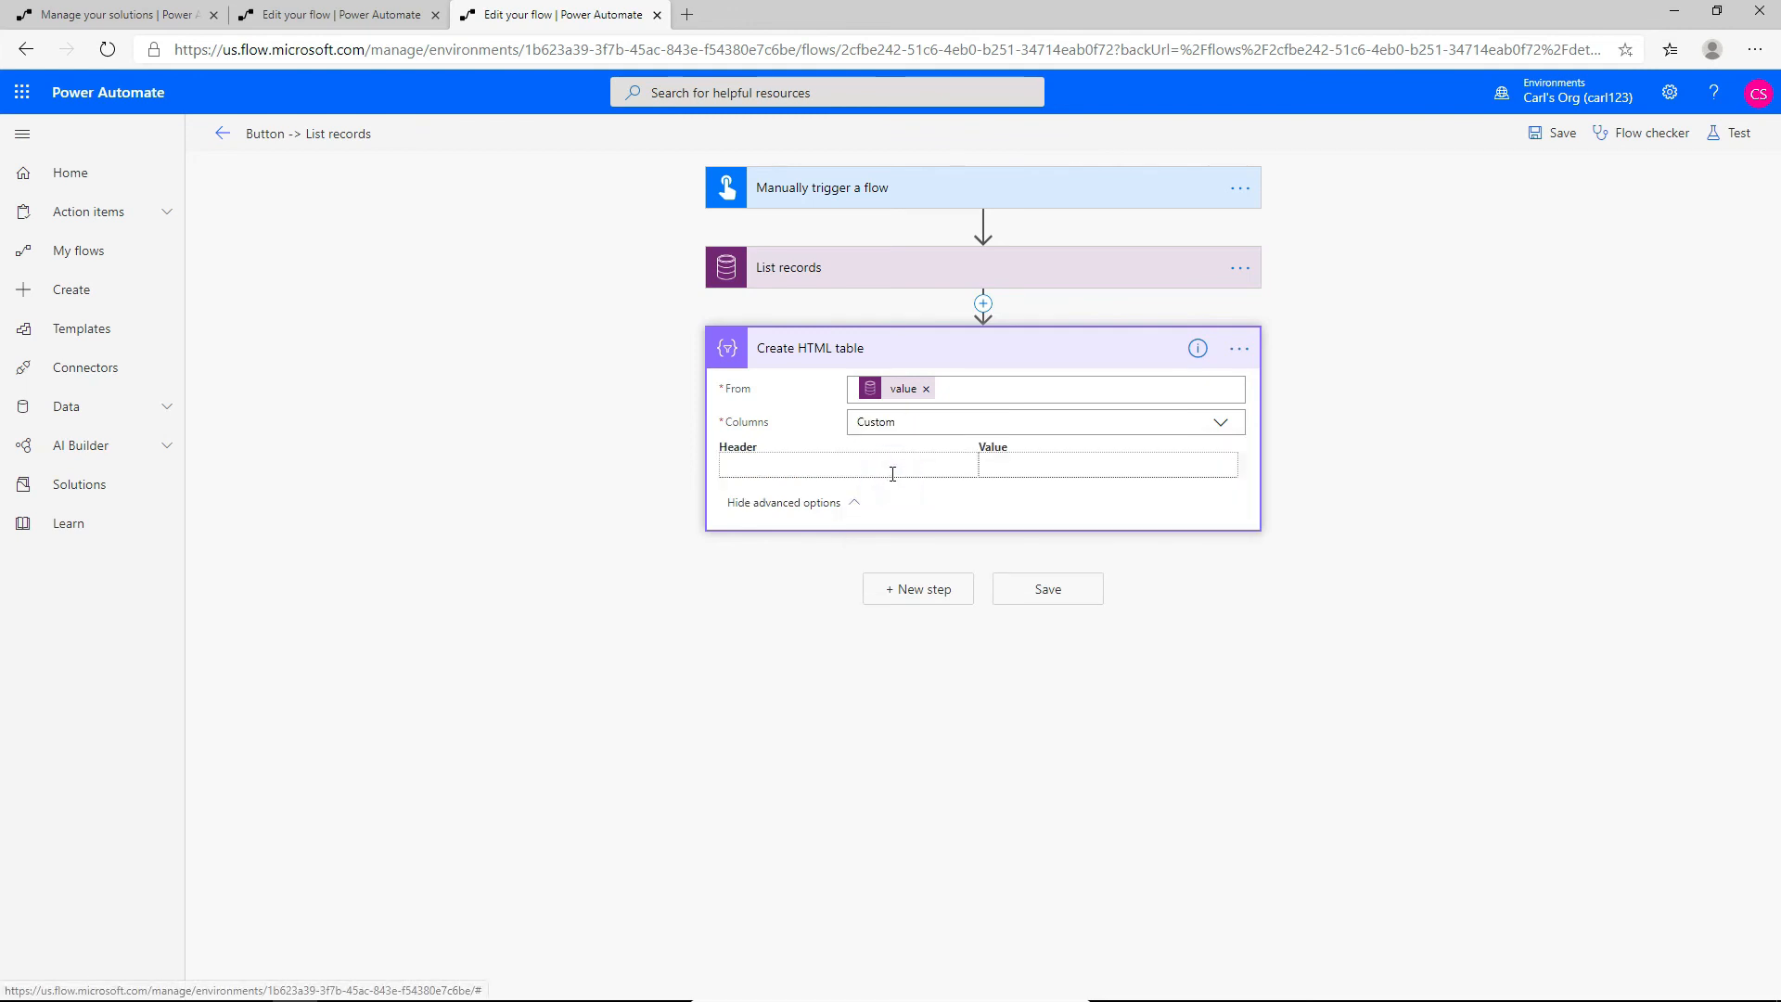
# - Add a table column with the header Name and the Account Name field as its value
pyautogui.click(838, 458)
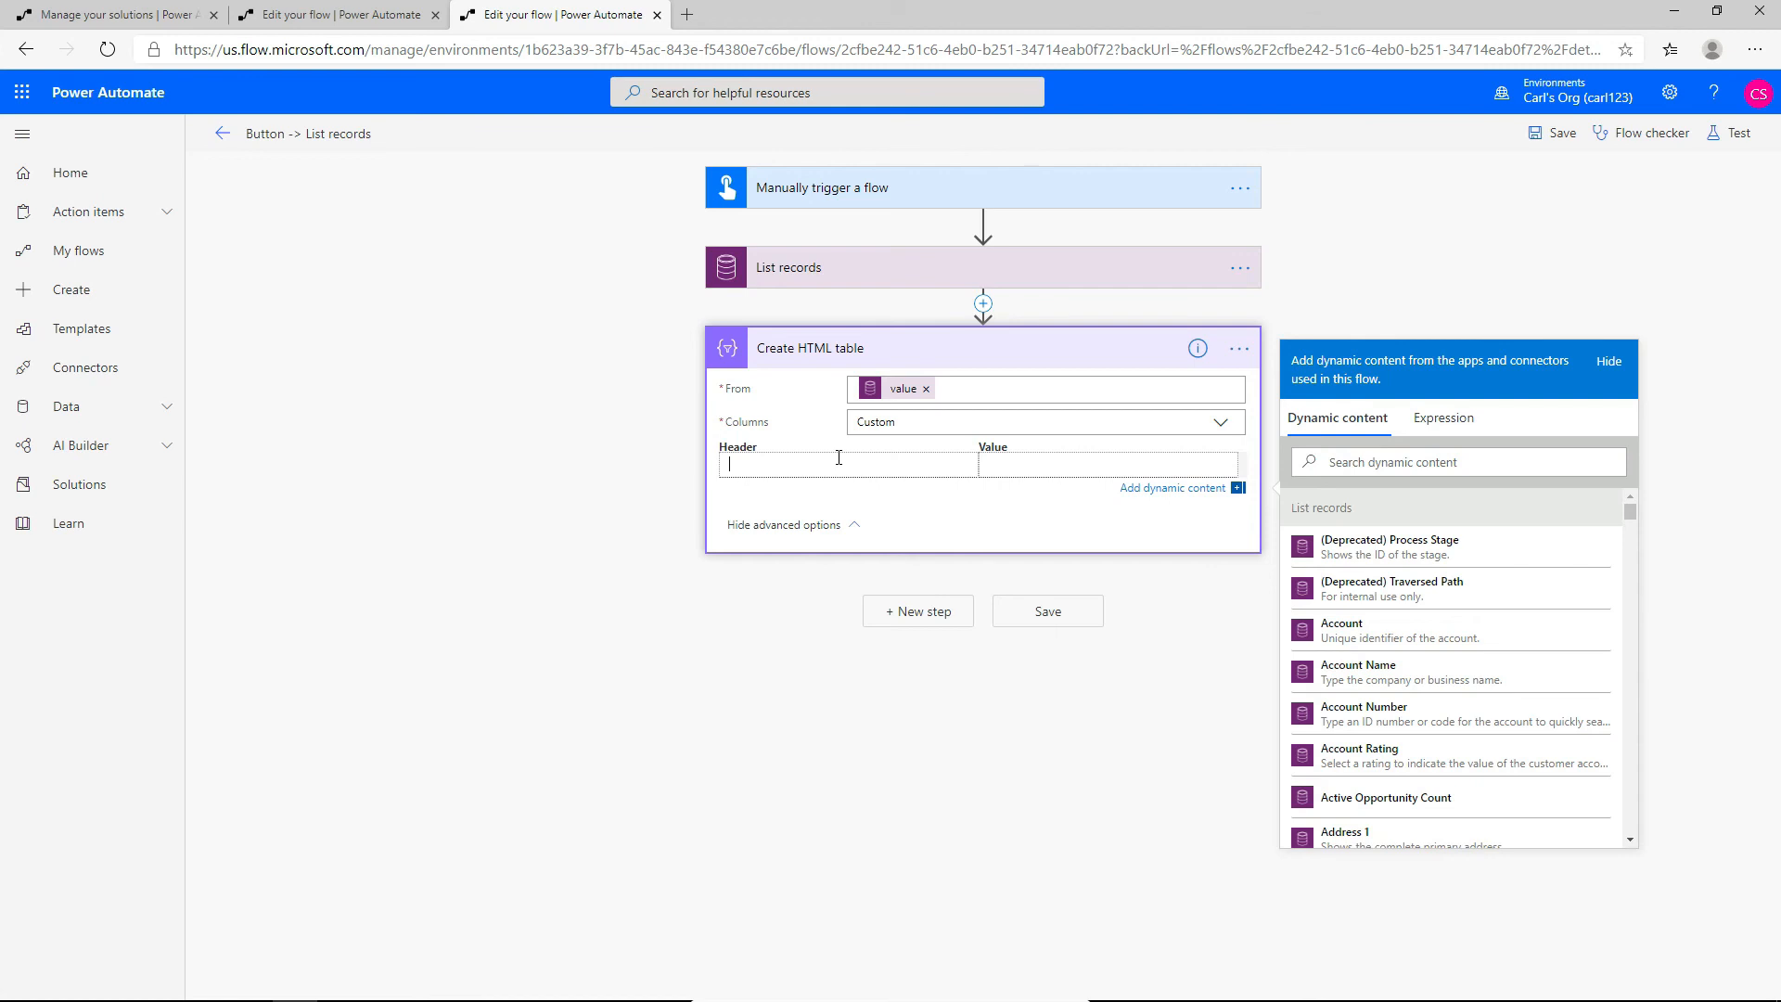
pyautogui.write('Name')
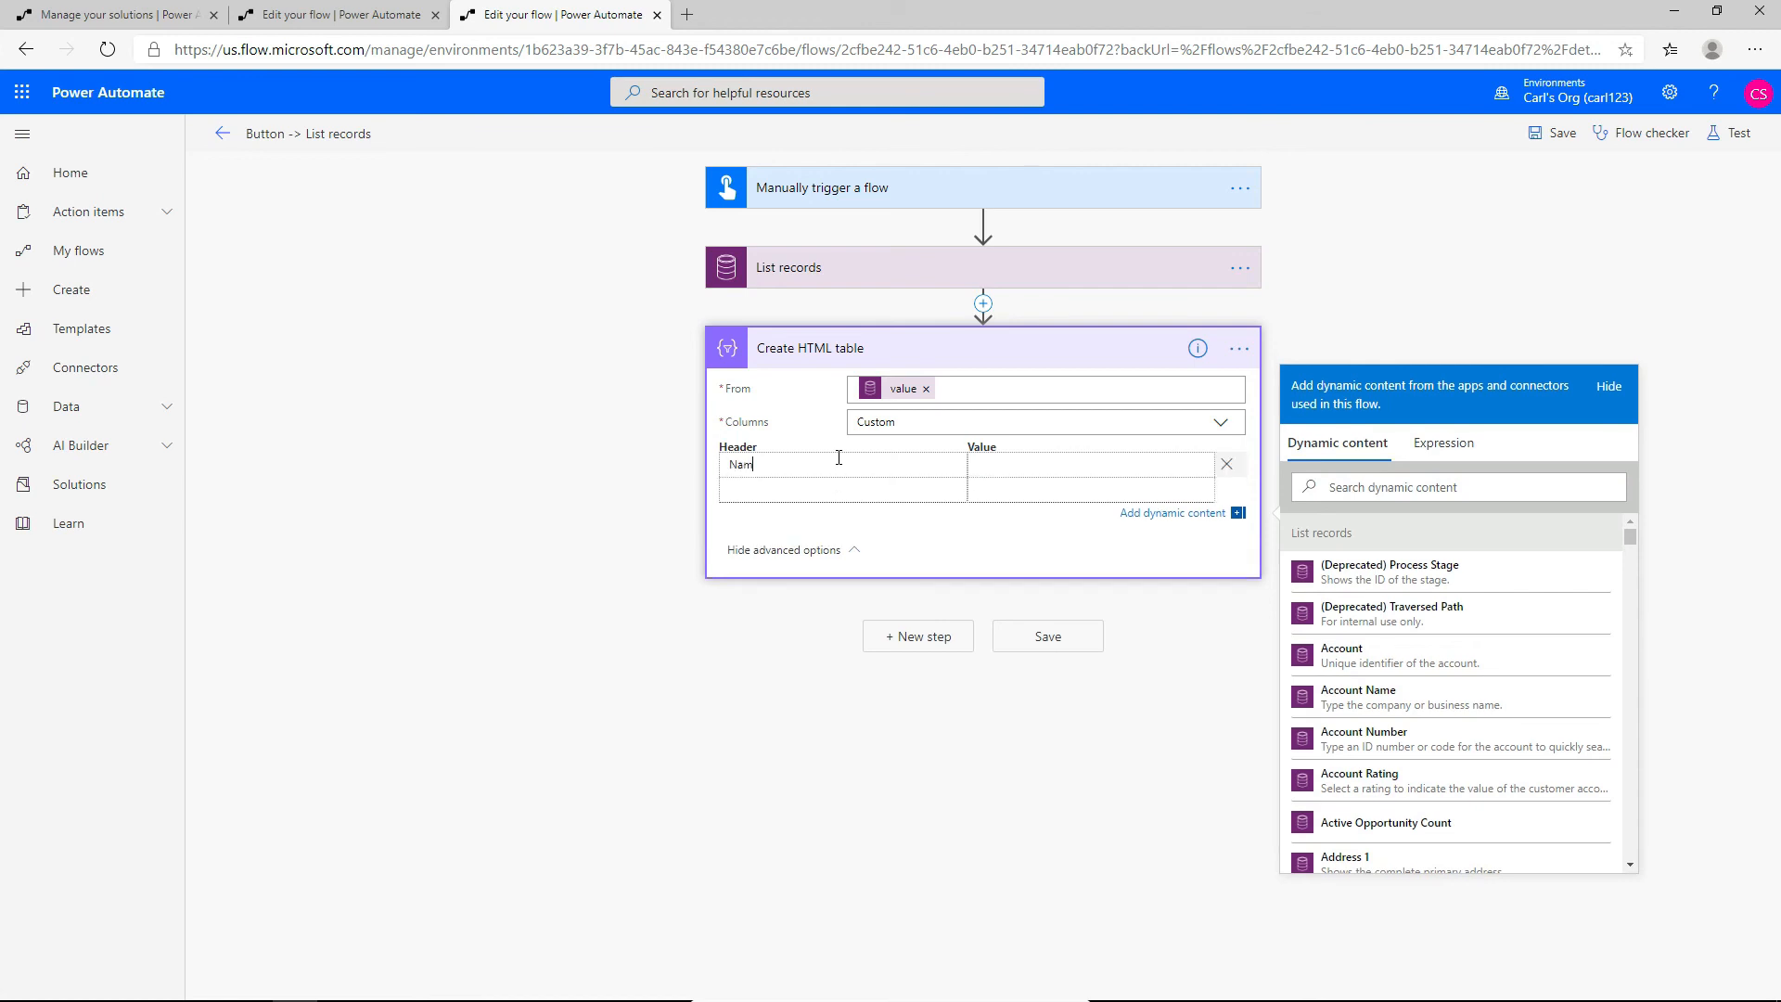
pyautogui.click(1001, 463)
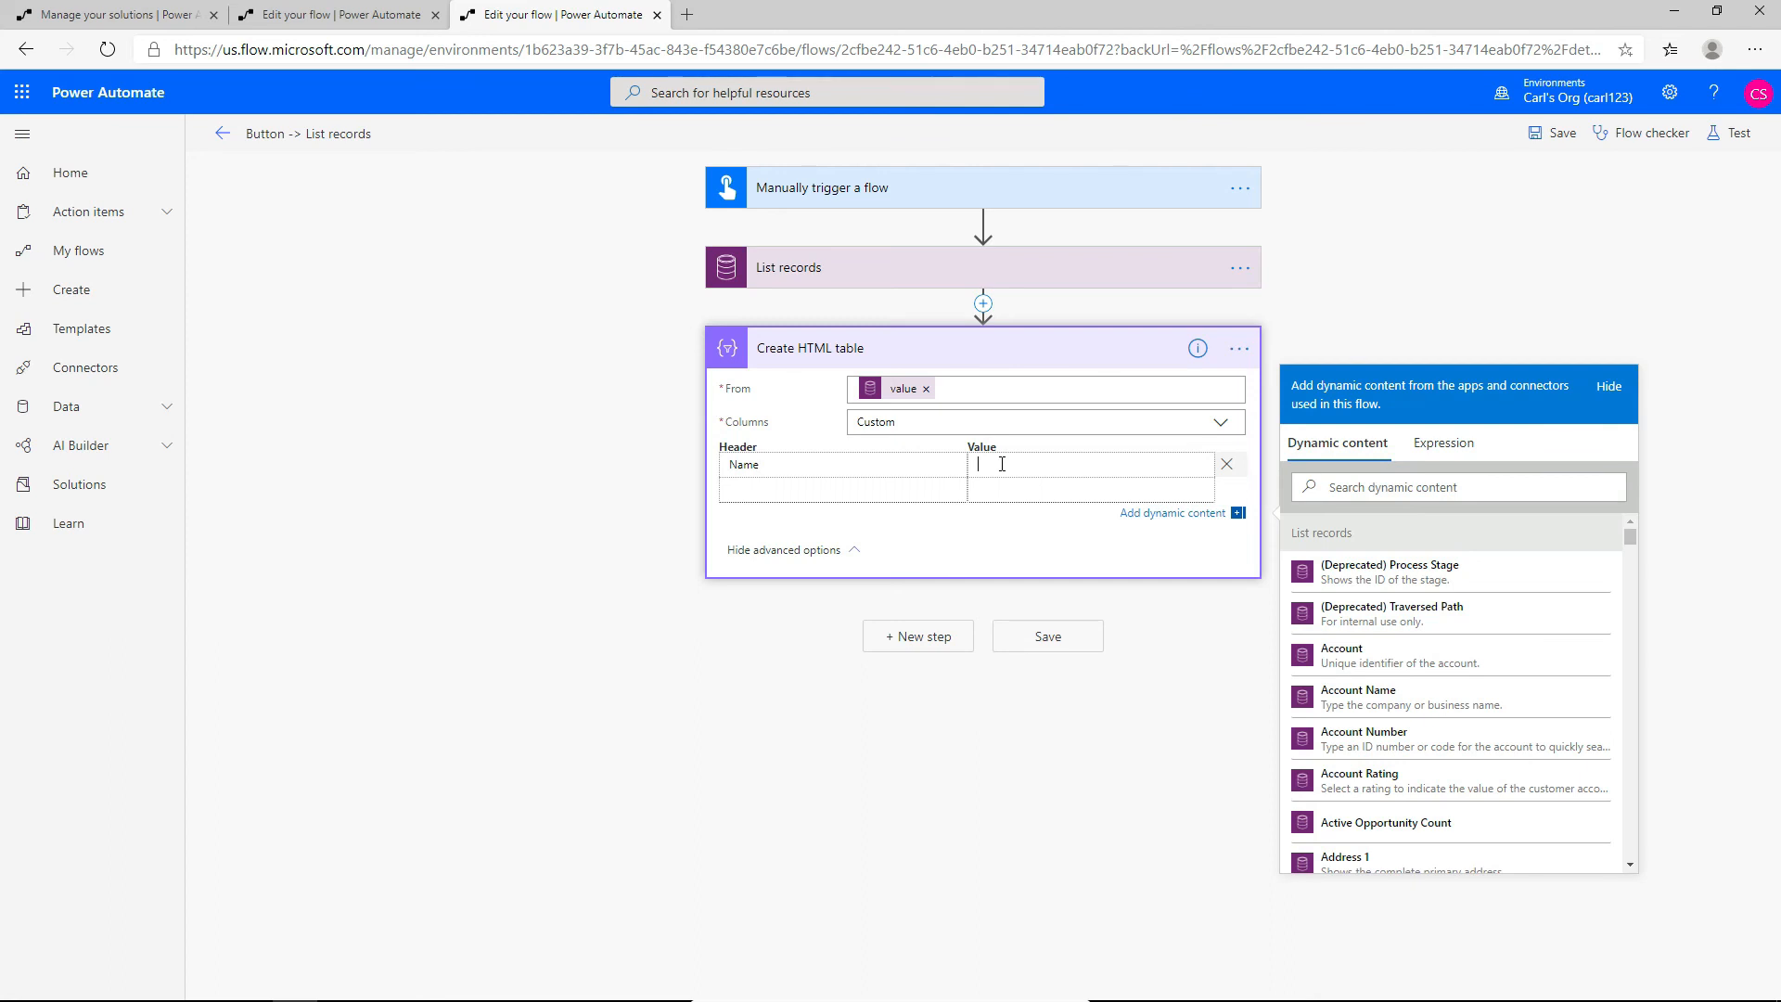
pyautogui.click(1383, 703)
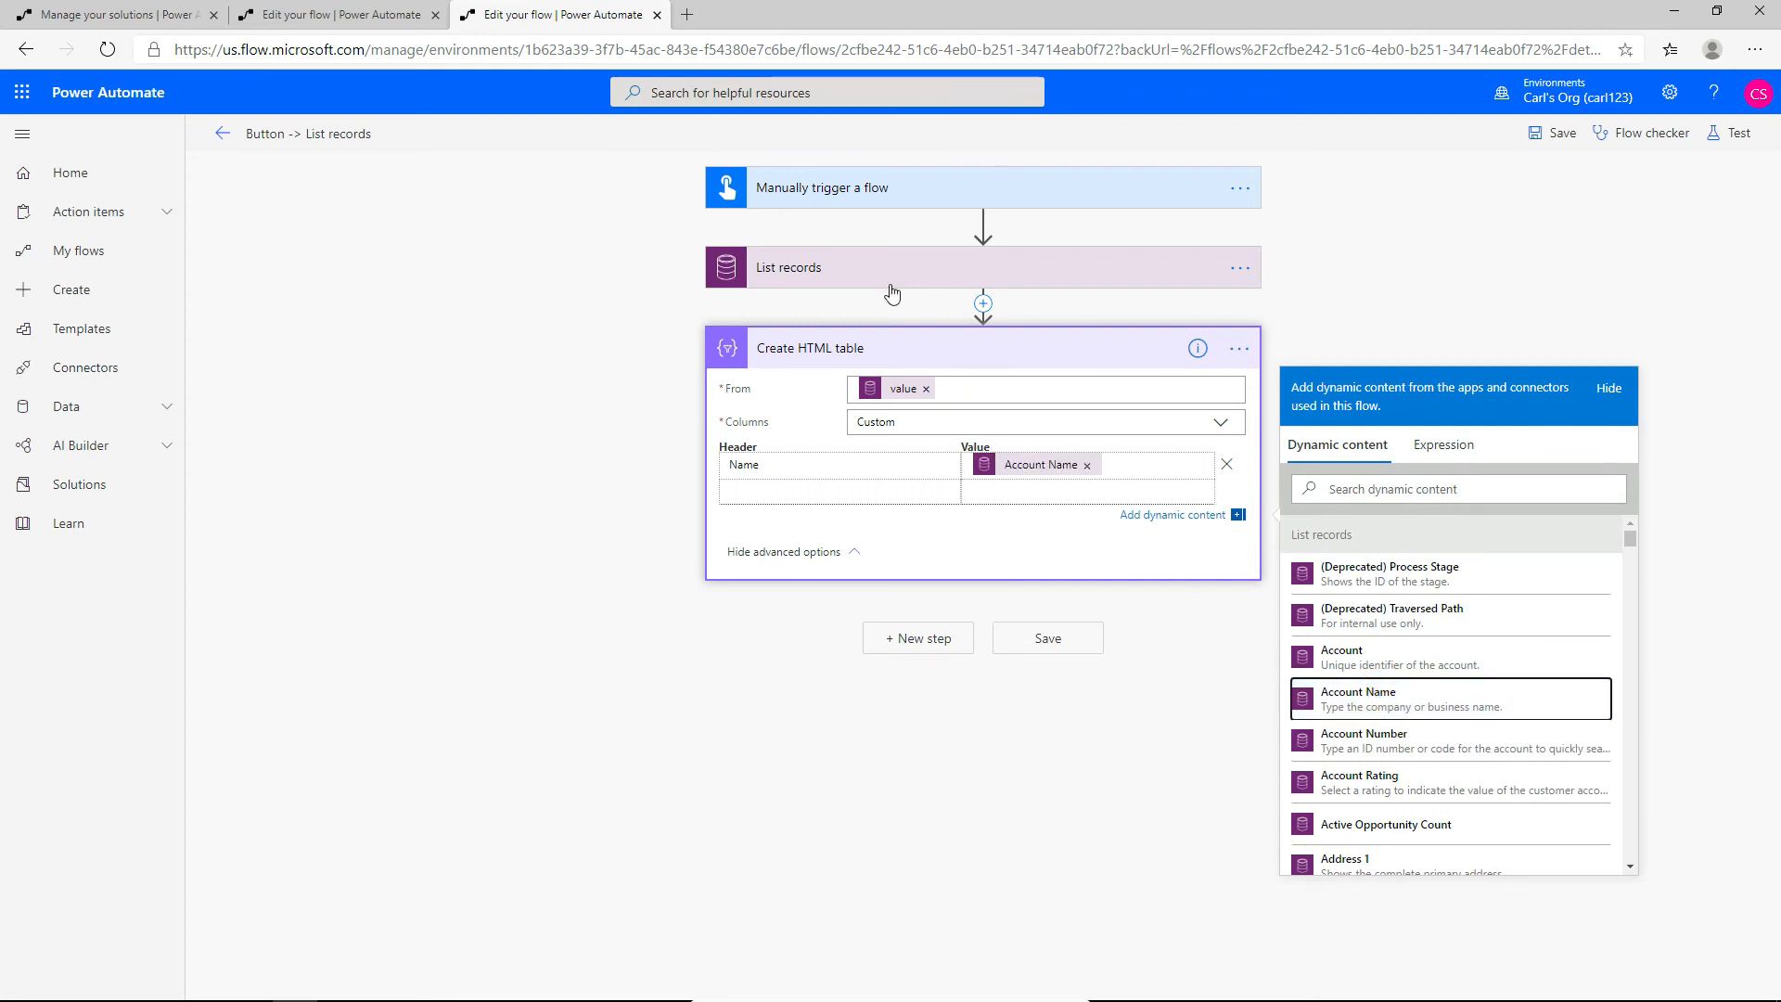
# - Add a second table column with the header Revenue and the Annual Revenue field as its value
pyautogui.click(841, 494)
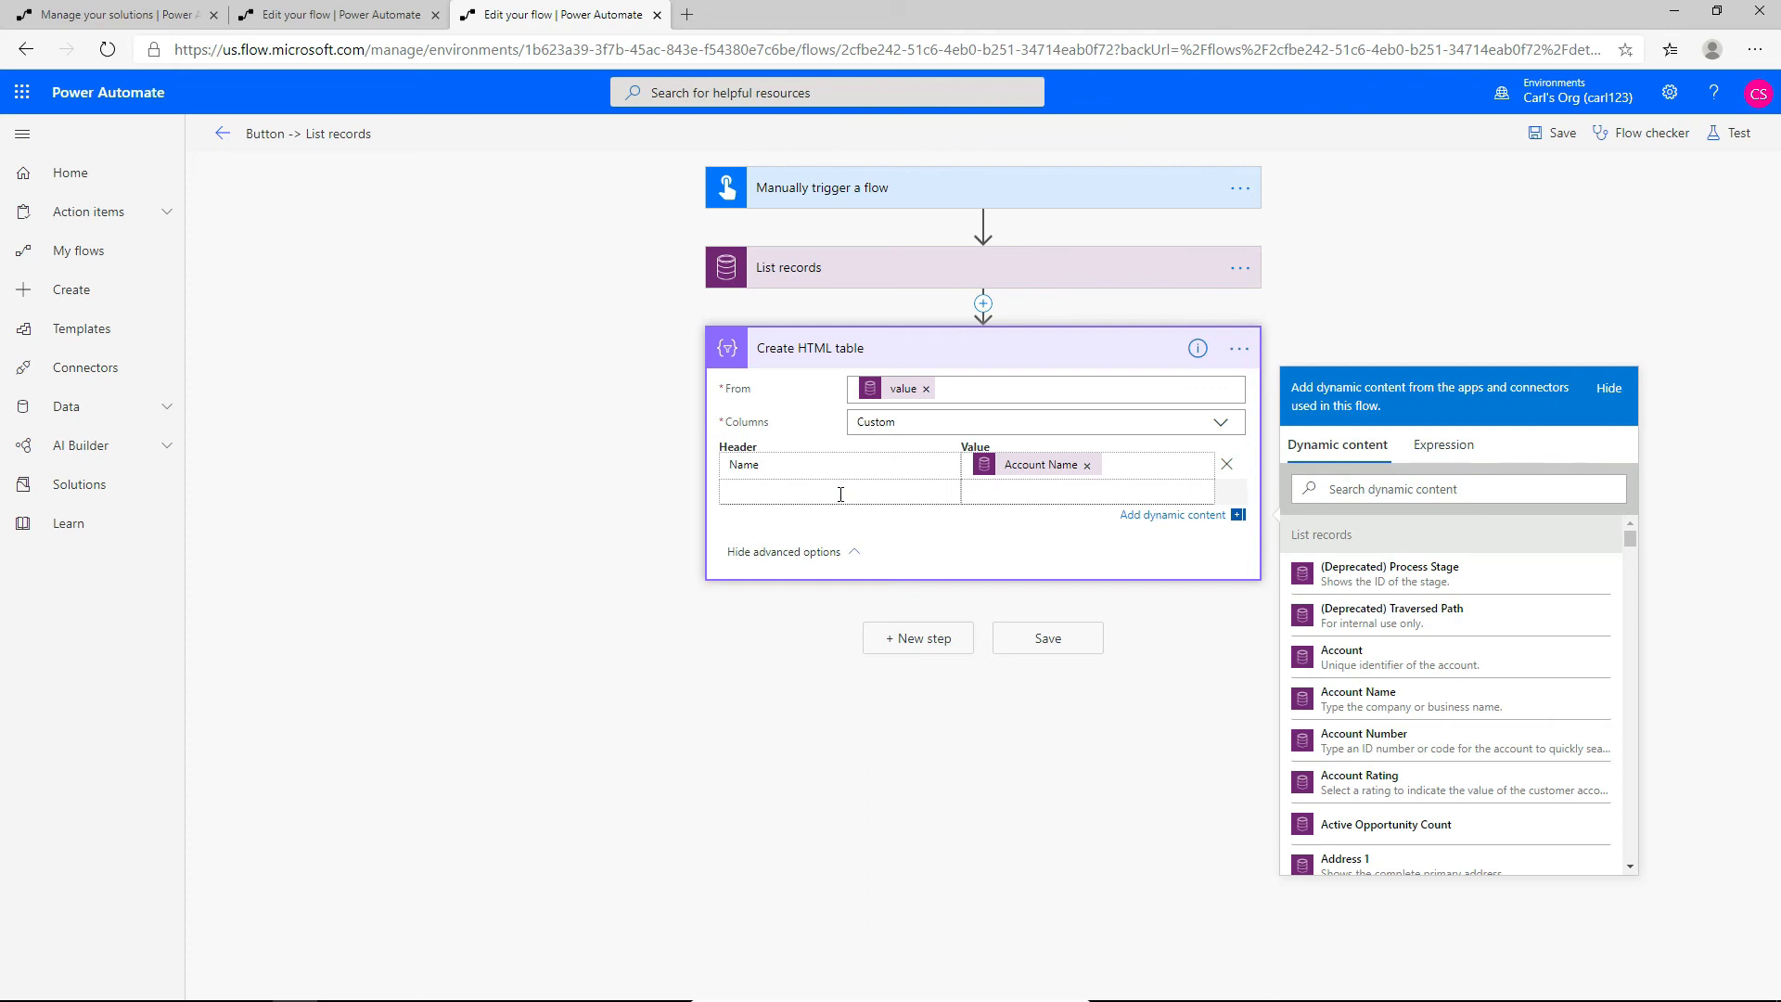
pyautogui.write('Reve')
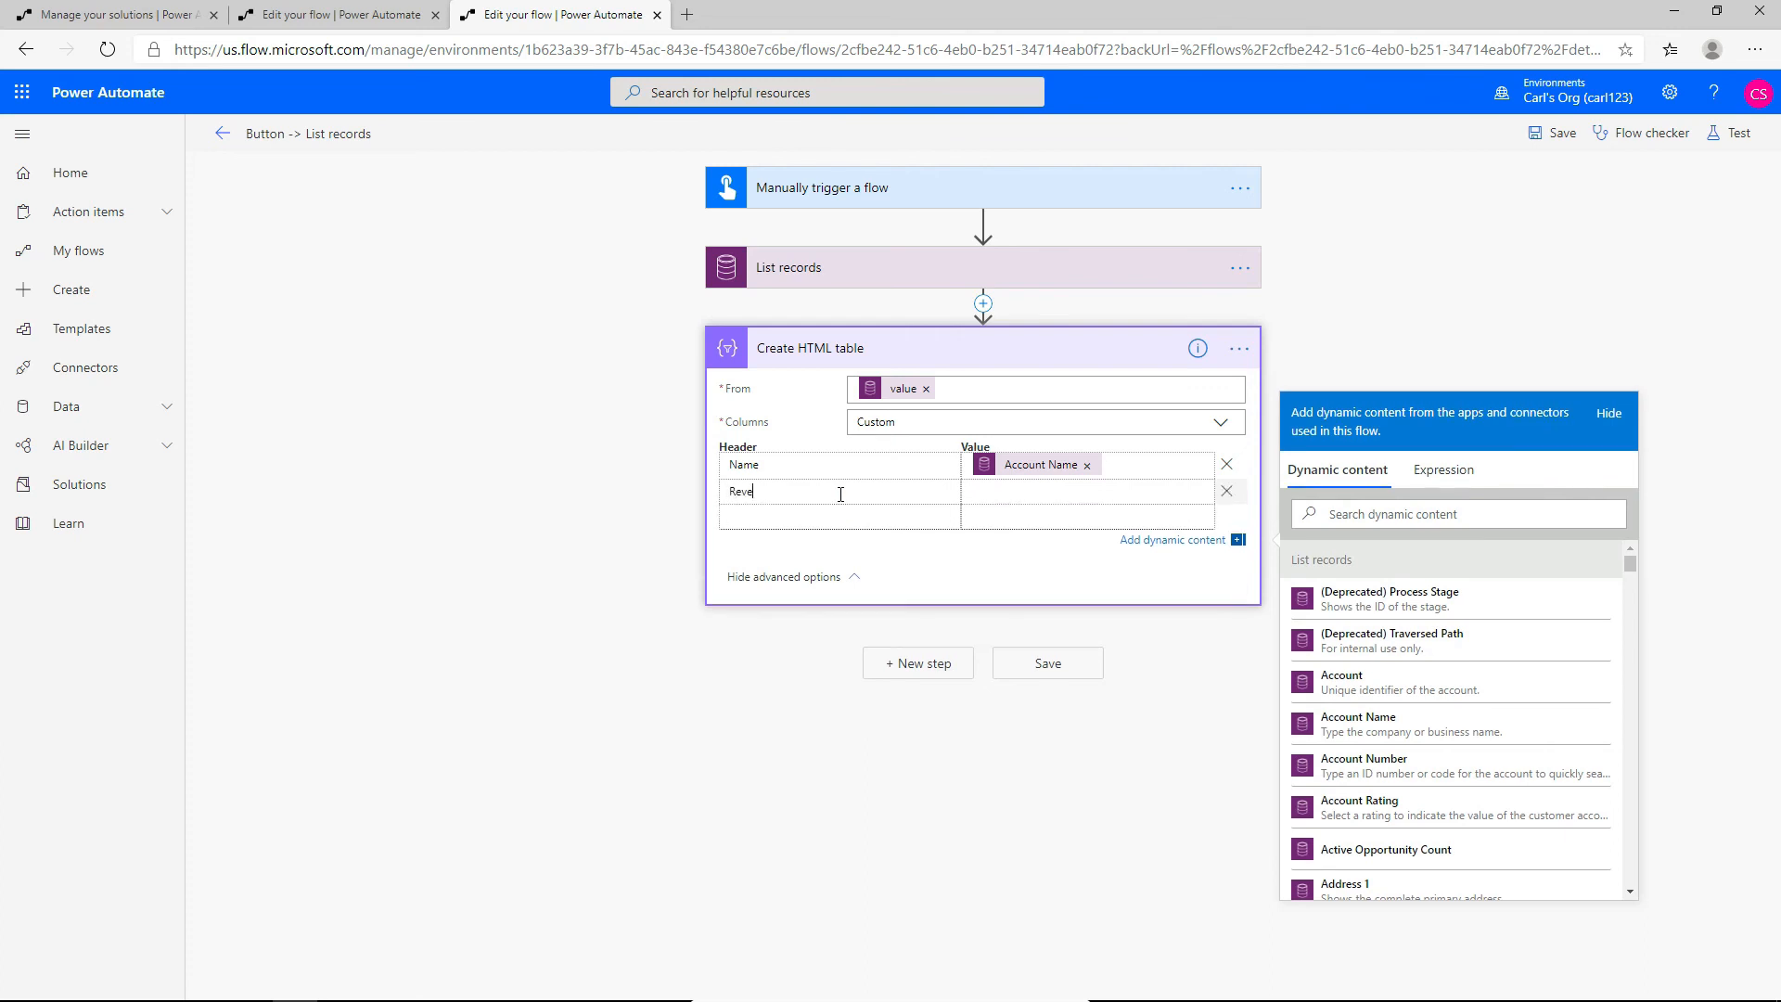
pyautogui.write('nue')
pyautogui.click(1020, 495)
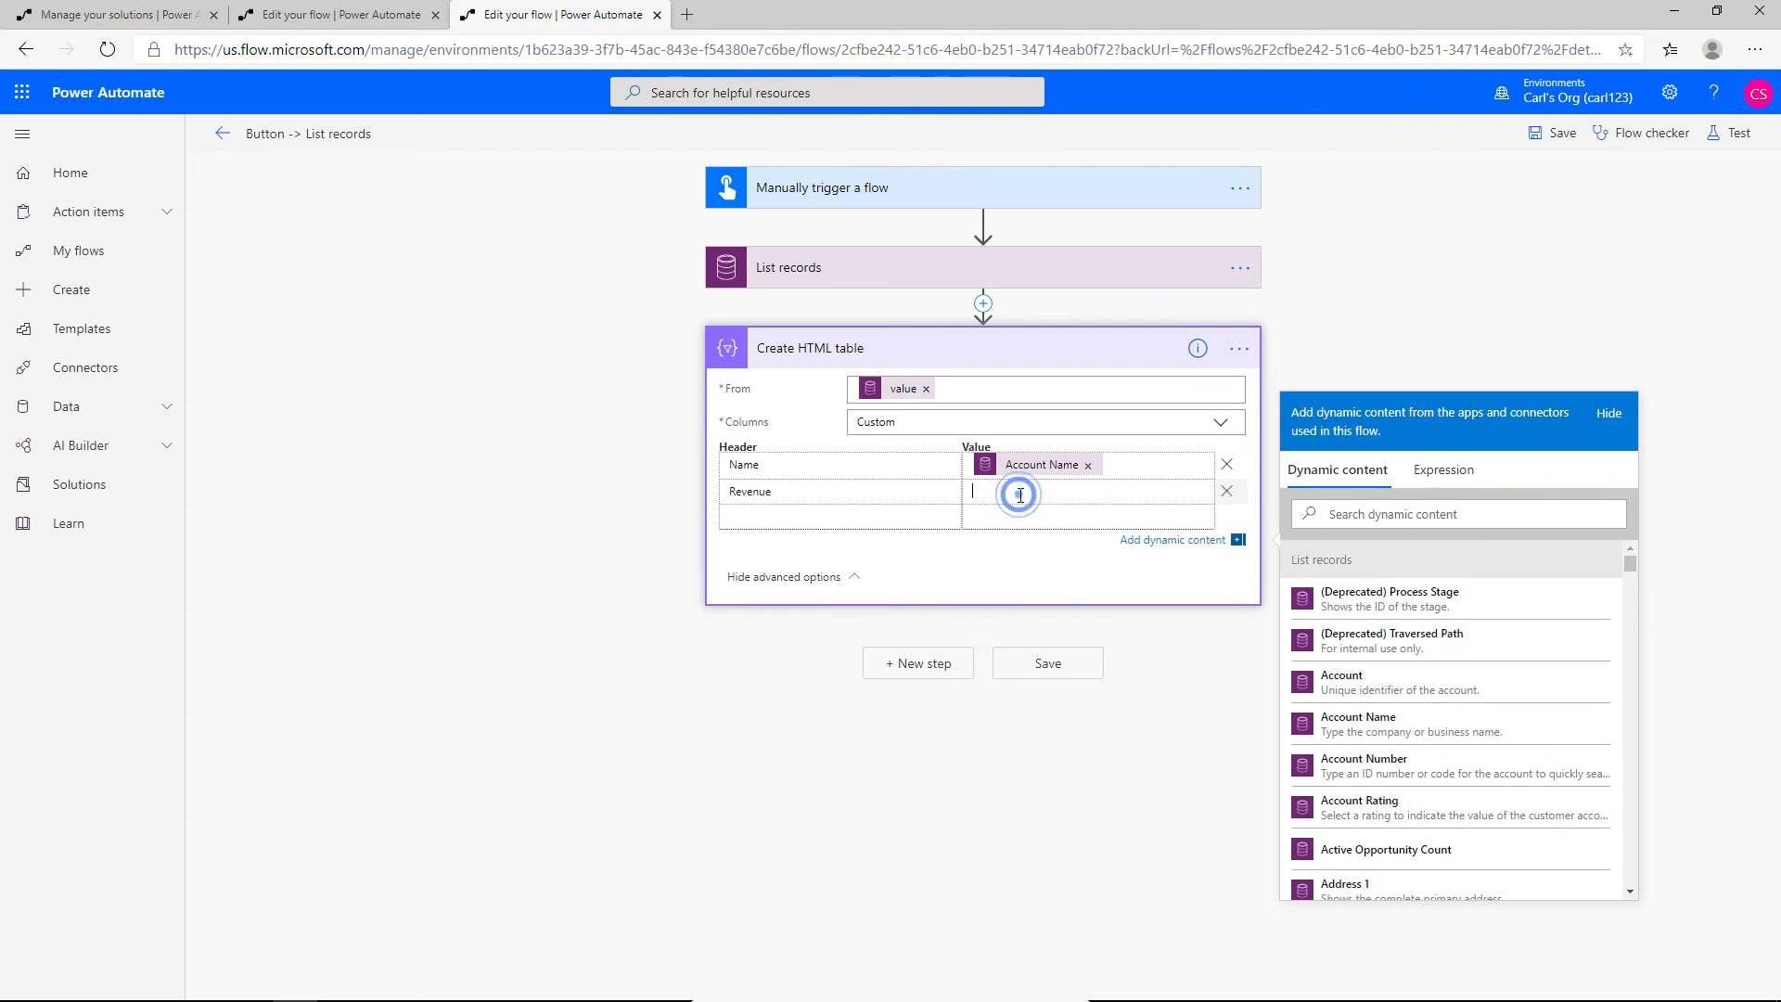
pyautogui.click(1348, 512)
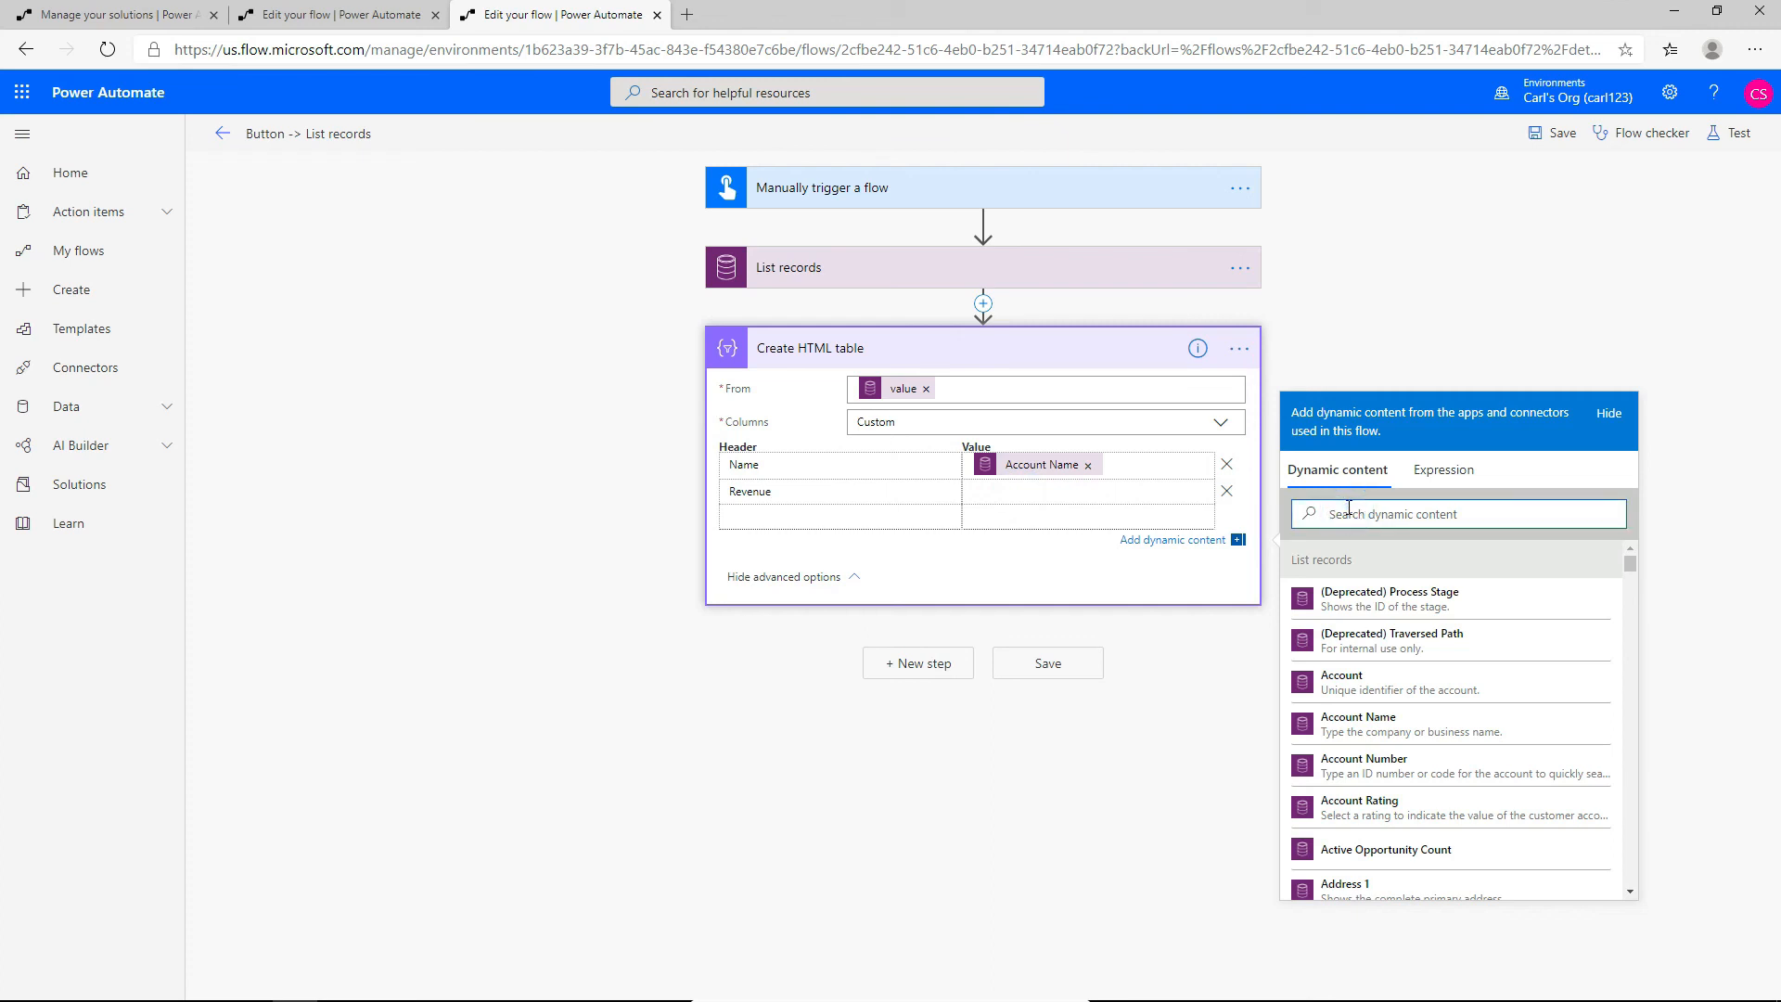
pyautogui.write('revenue')
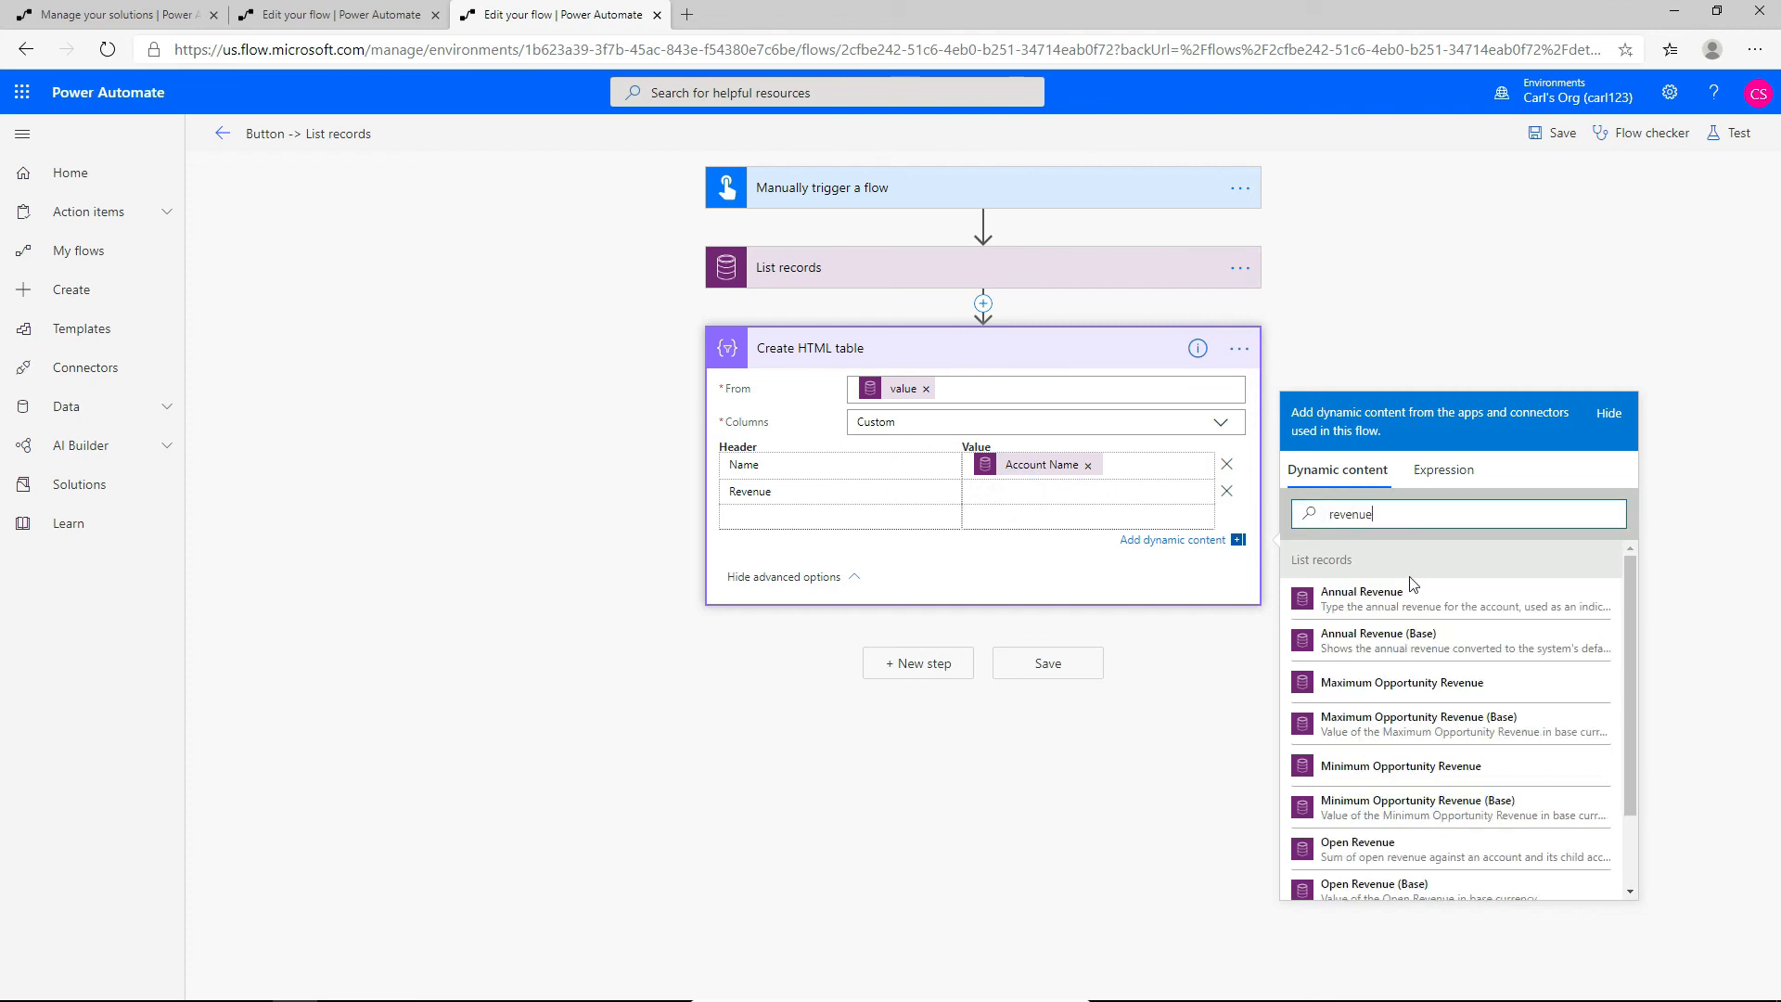
pyautogui.click(1395, 611)
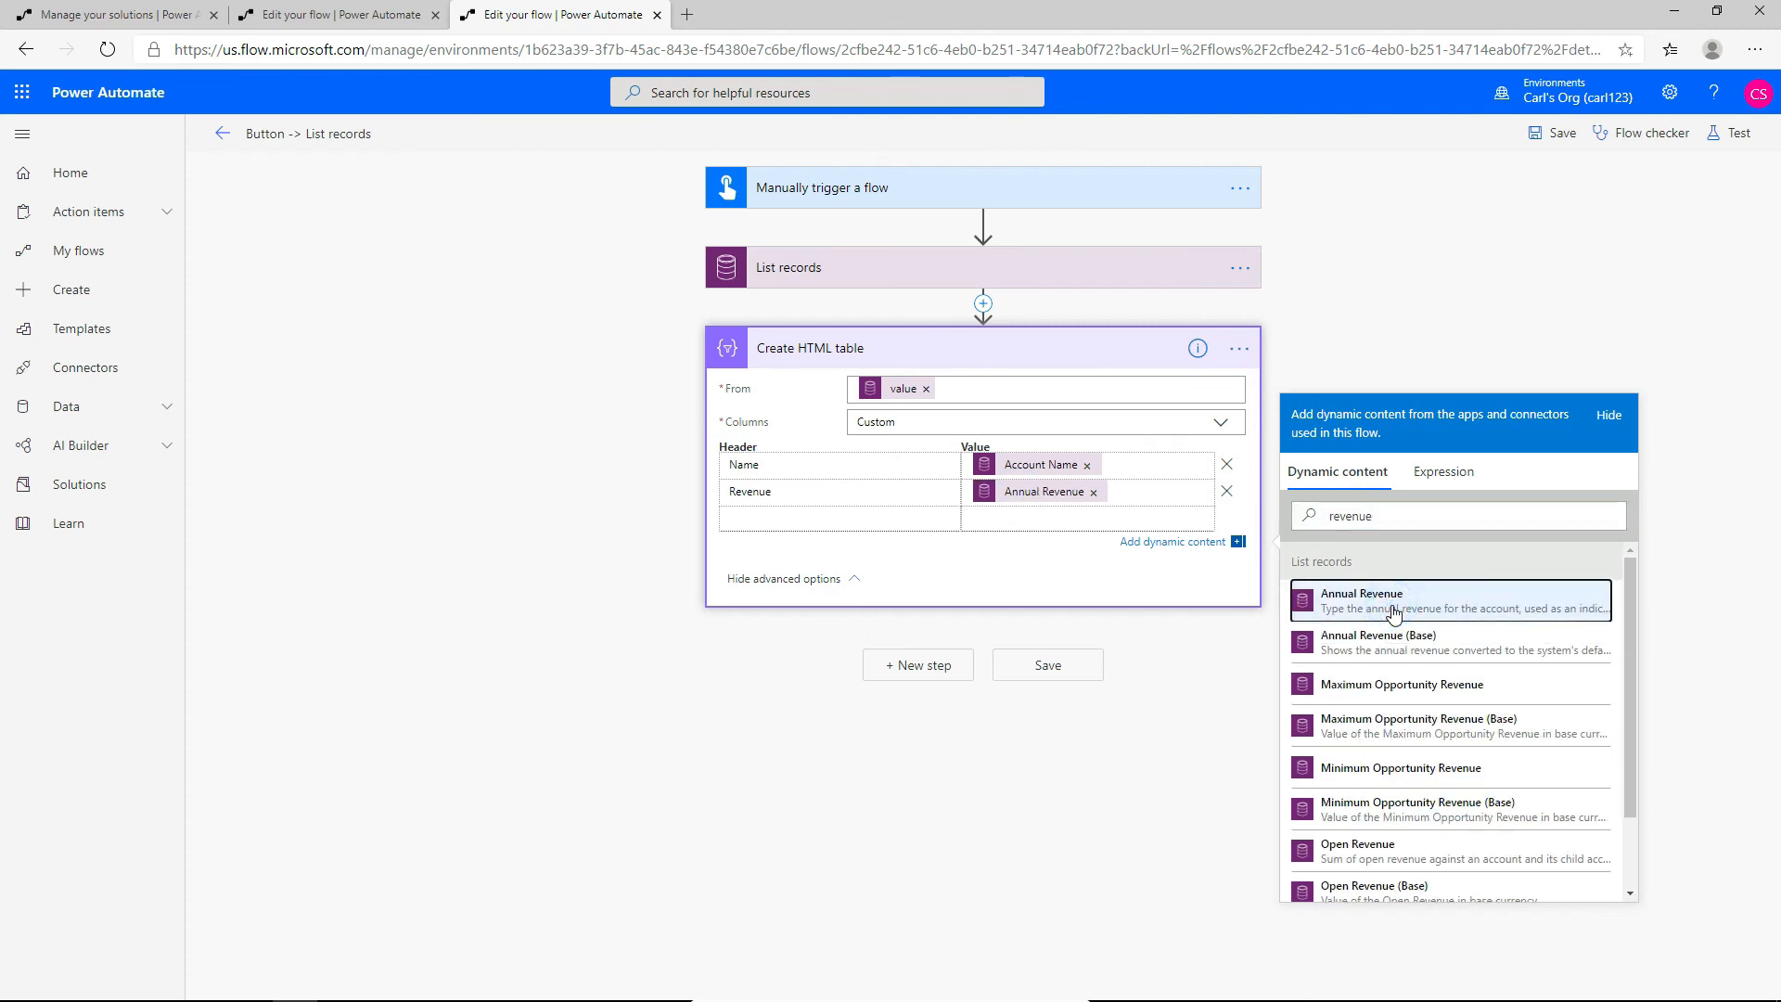
pyautogui.click(998, 589)
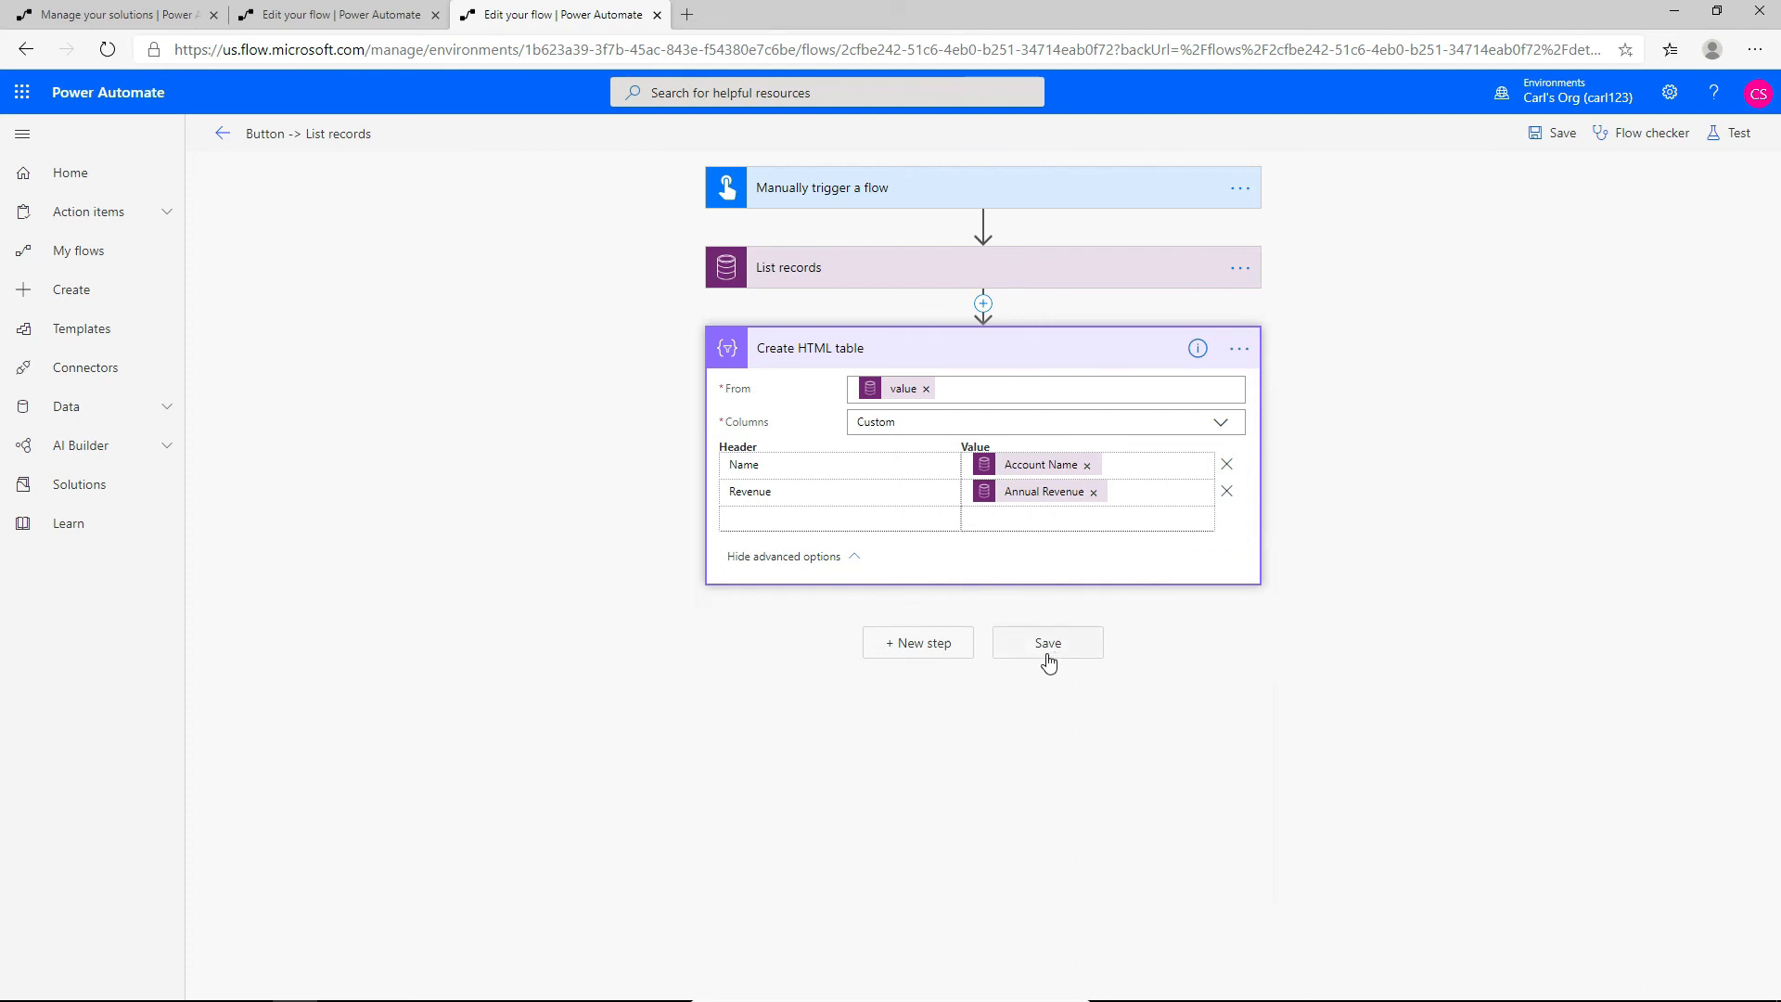
# - Save the flow, and run a test by performing the trigger action manually
pyautogui.click(1049, 649)
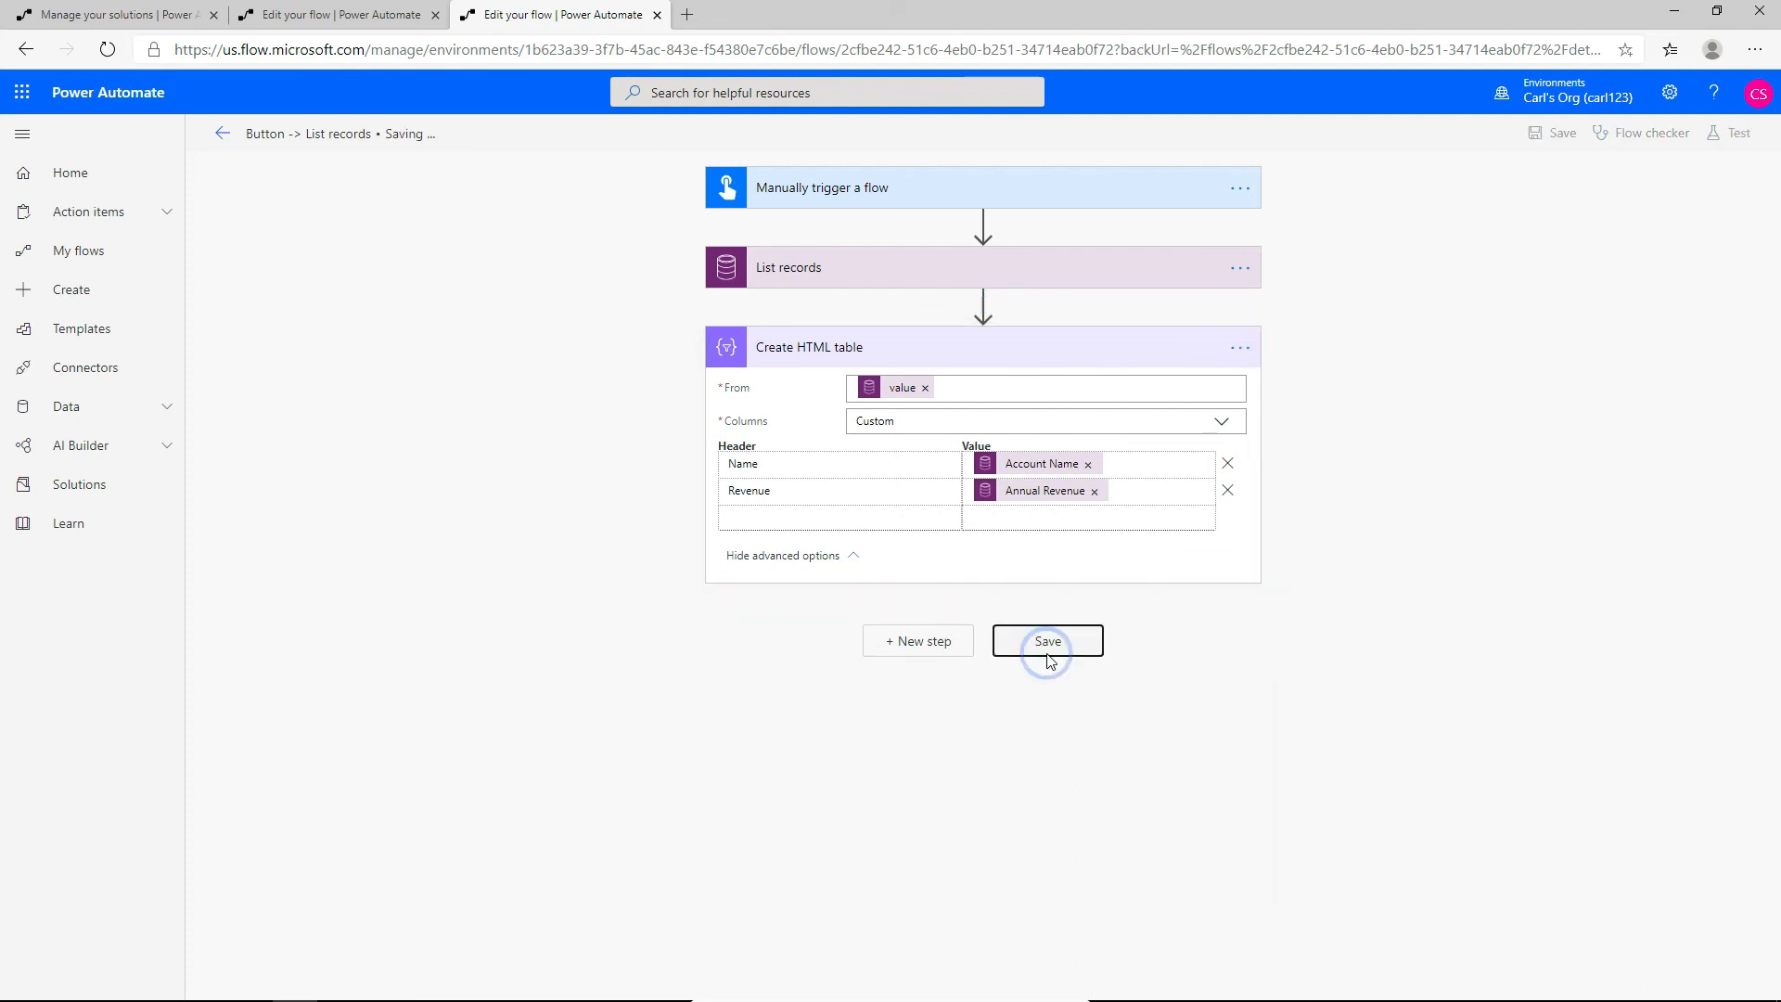
pyautogui.click(1737, 135)
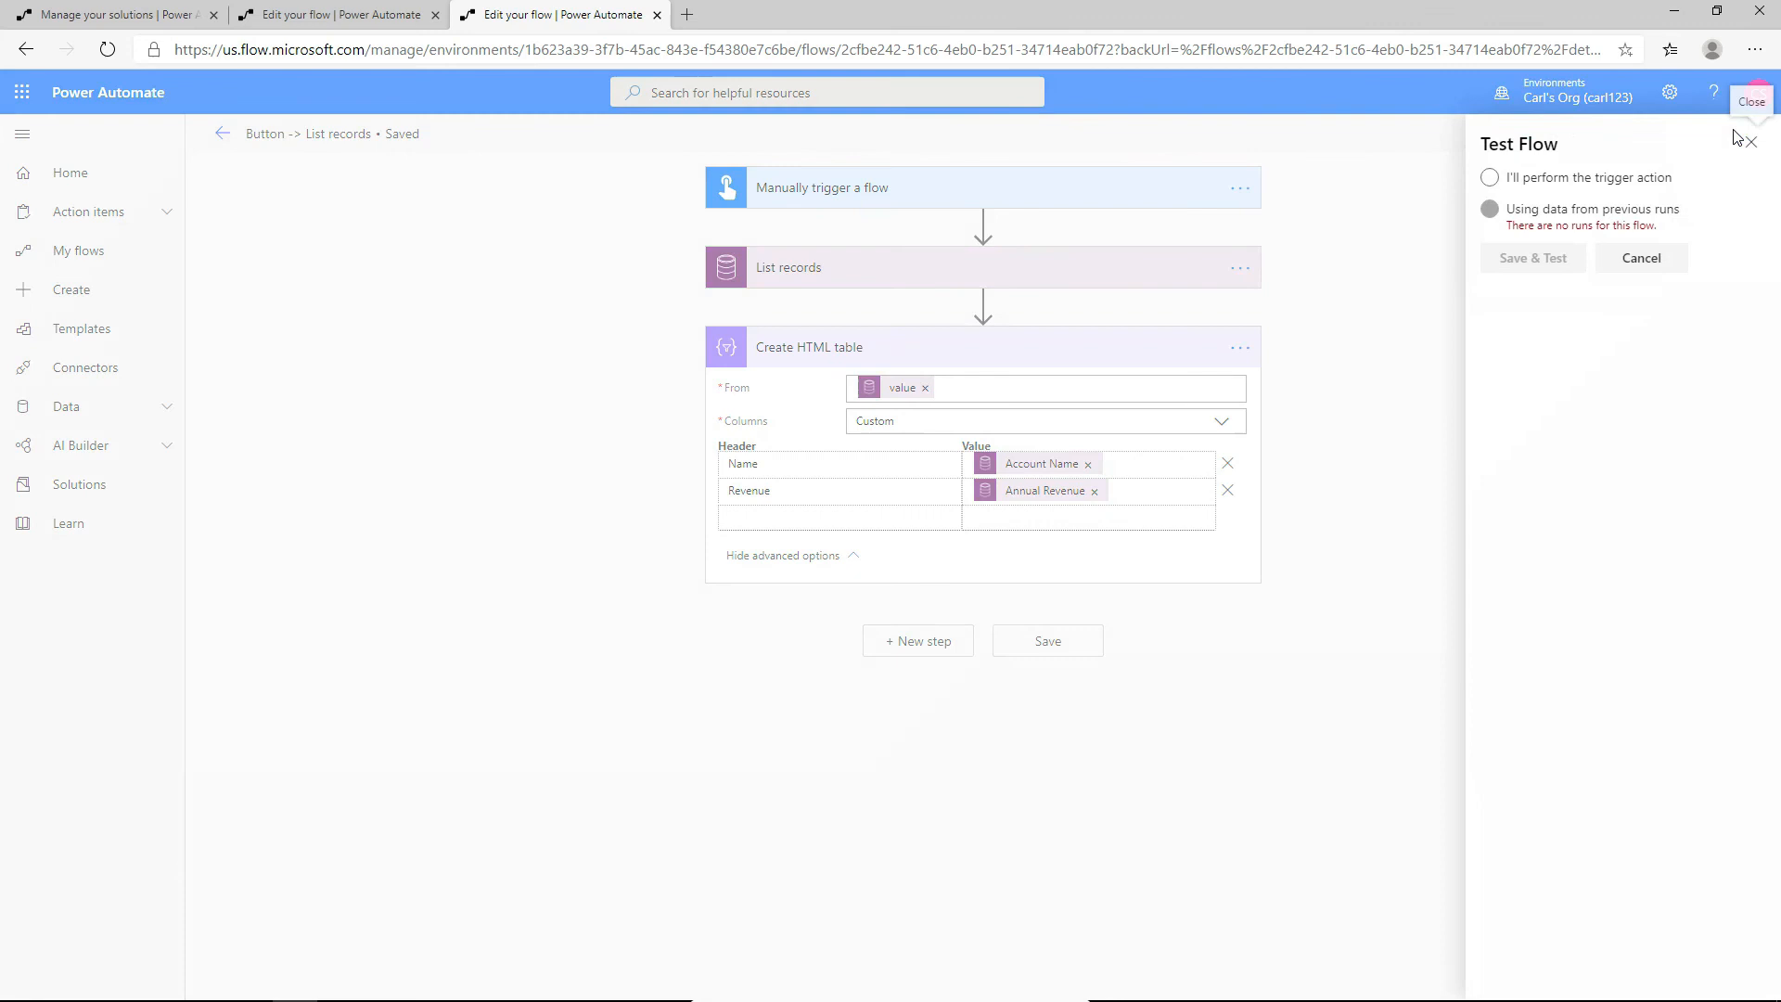
pyautogui.click(1598, 183)
pyautogui.click(1534, 263)
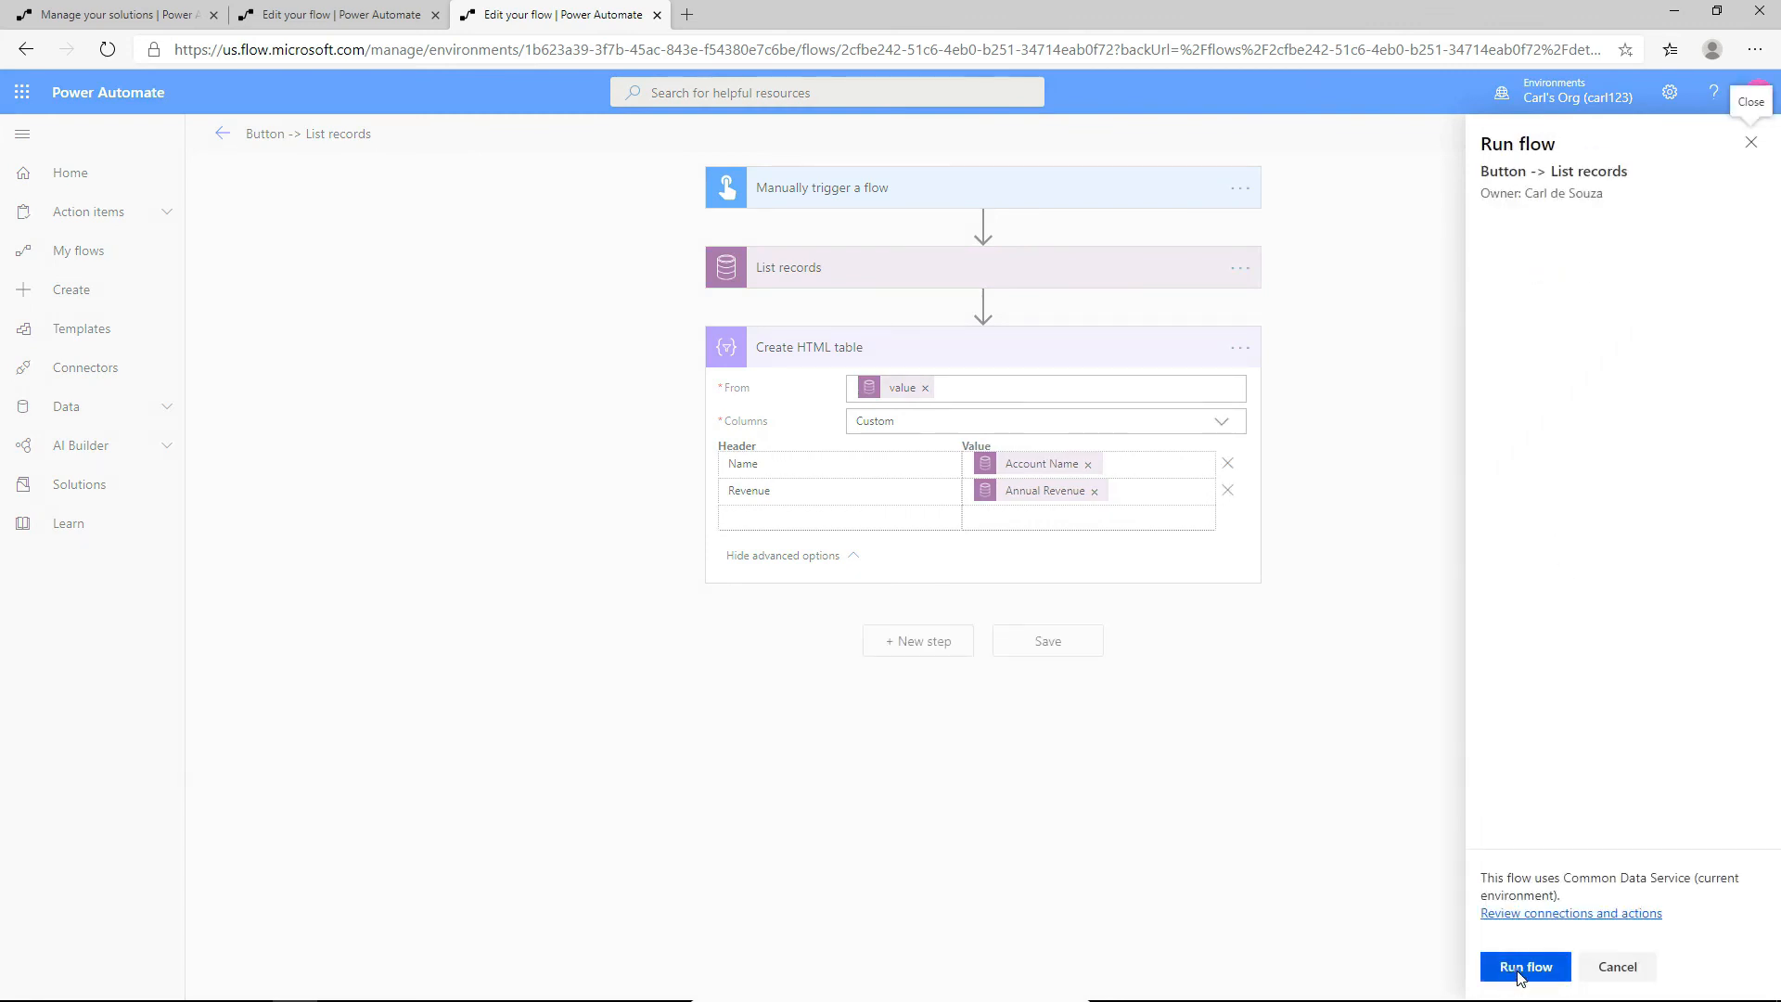
pyautogui.click(1523, 968)
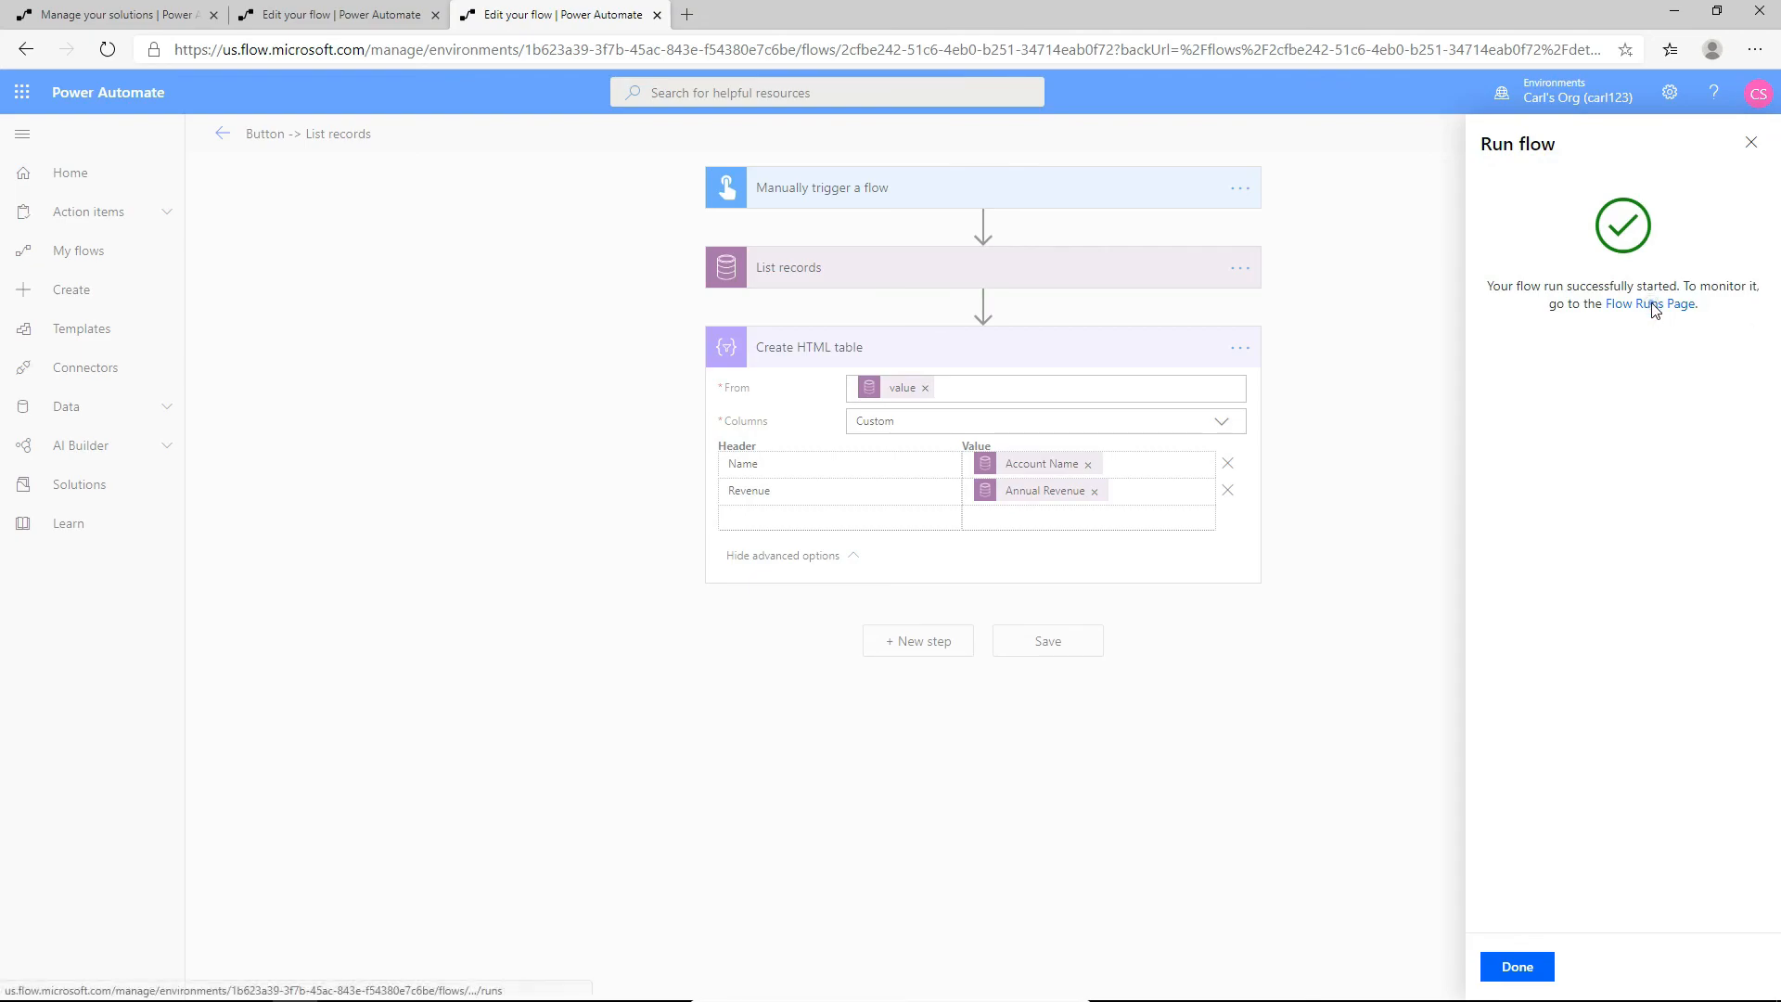
# - Open the latest run from the flow's run history and examine the Create HTML table output for account names and revenues
pyautogui.click(1653, 308)
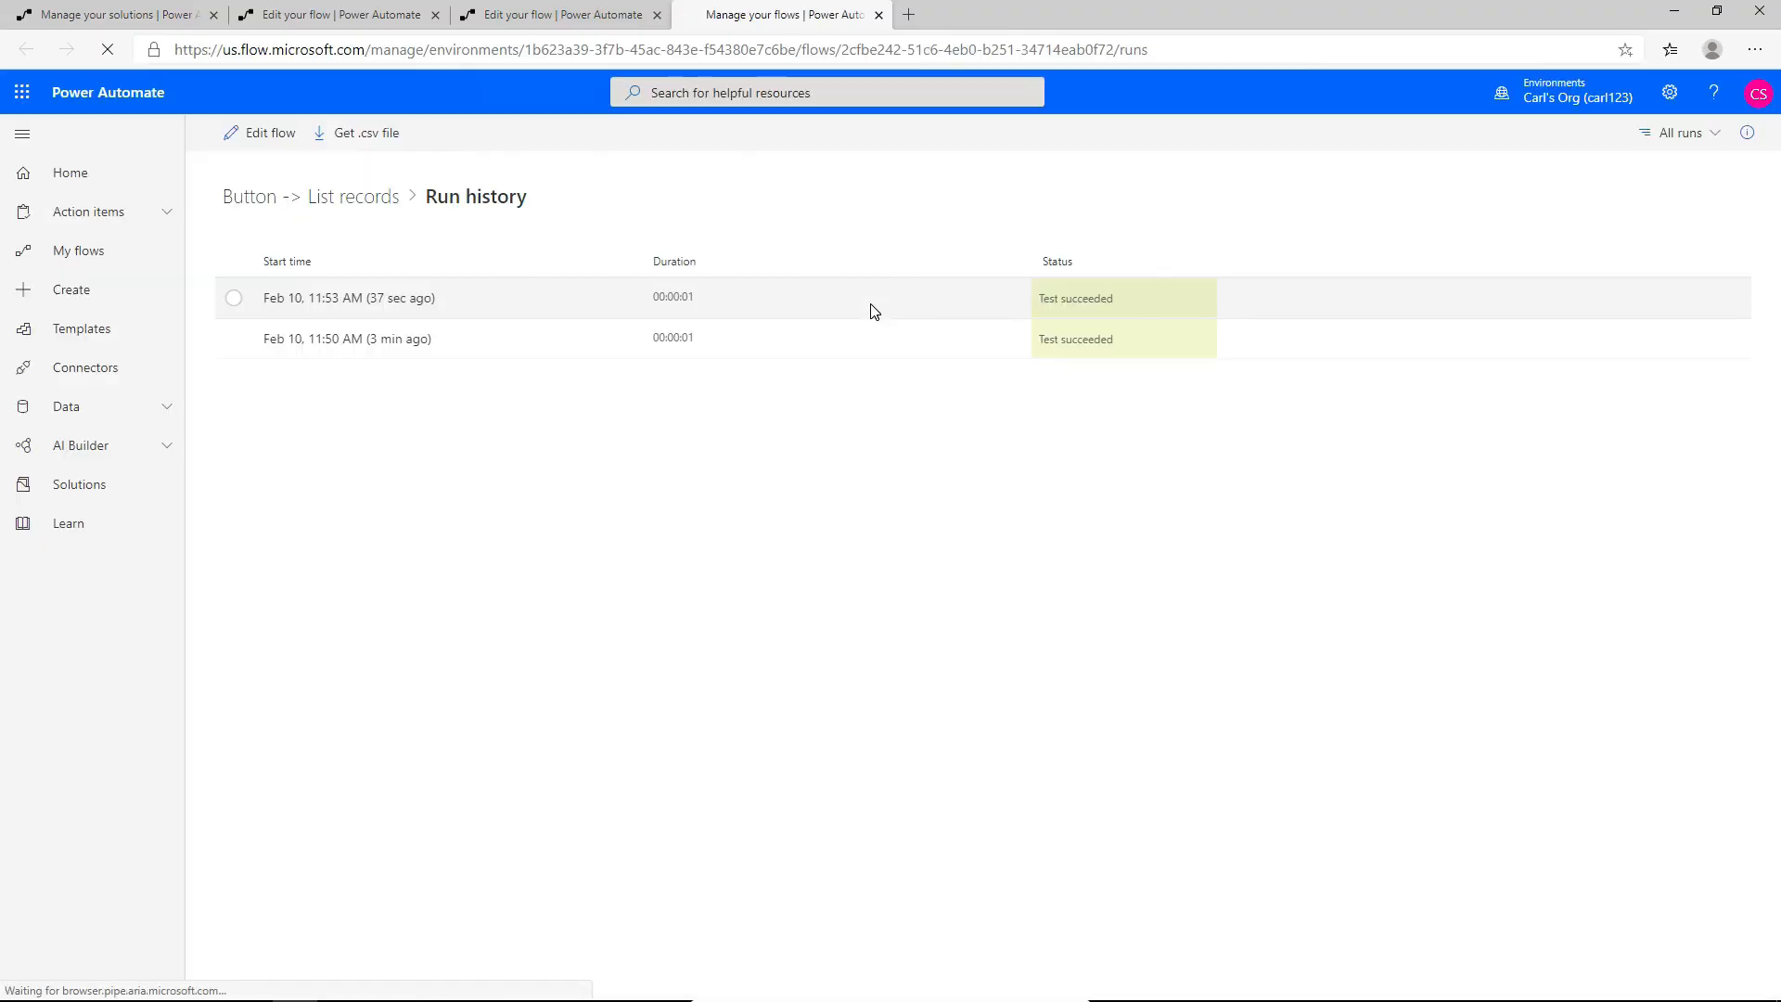
pyautogui.click(339, 299)
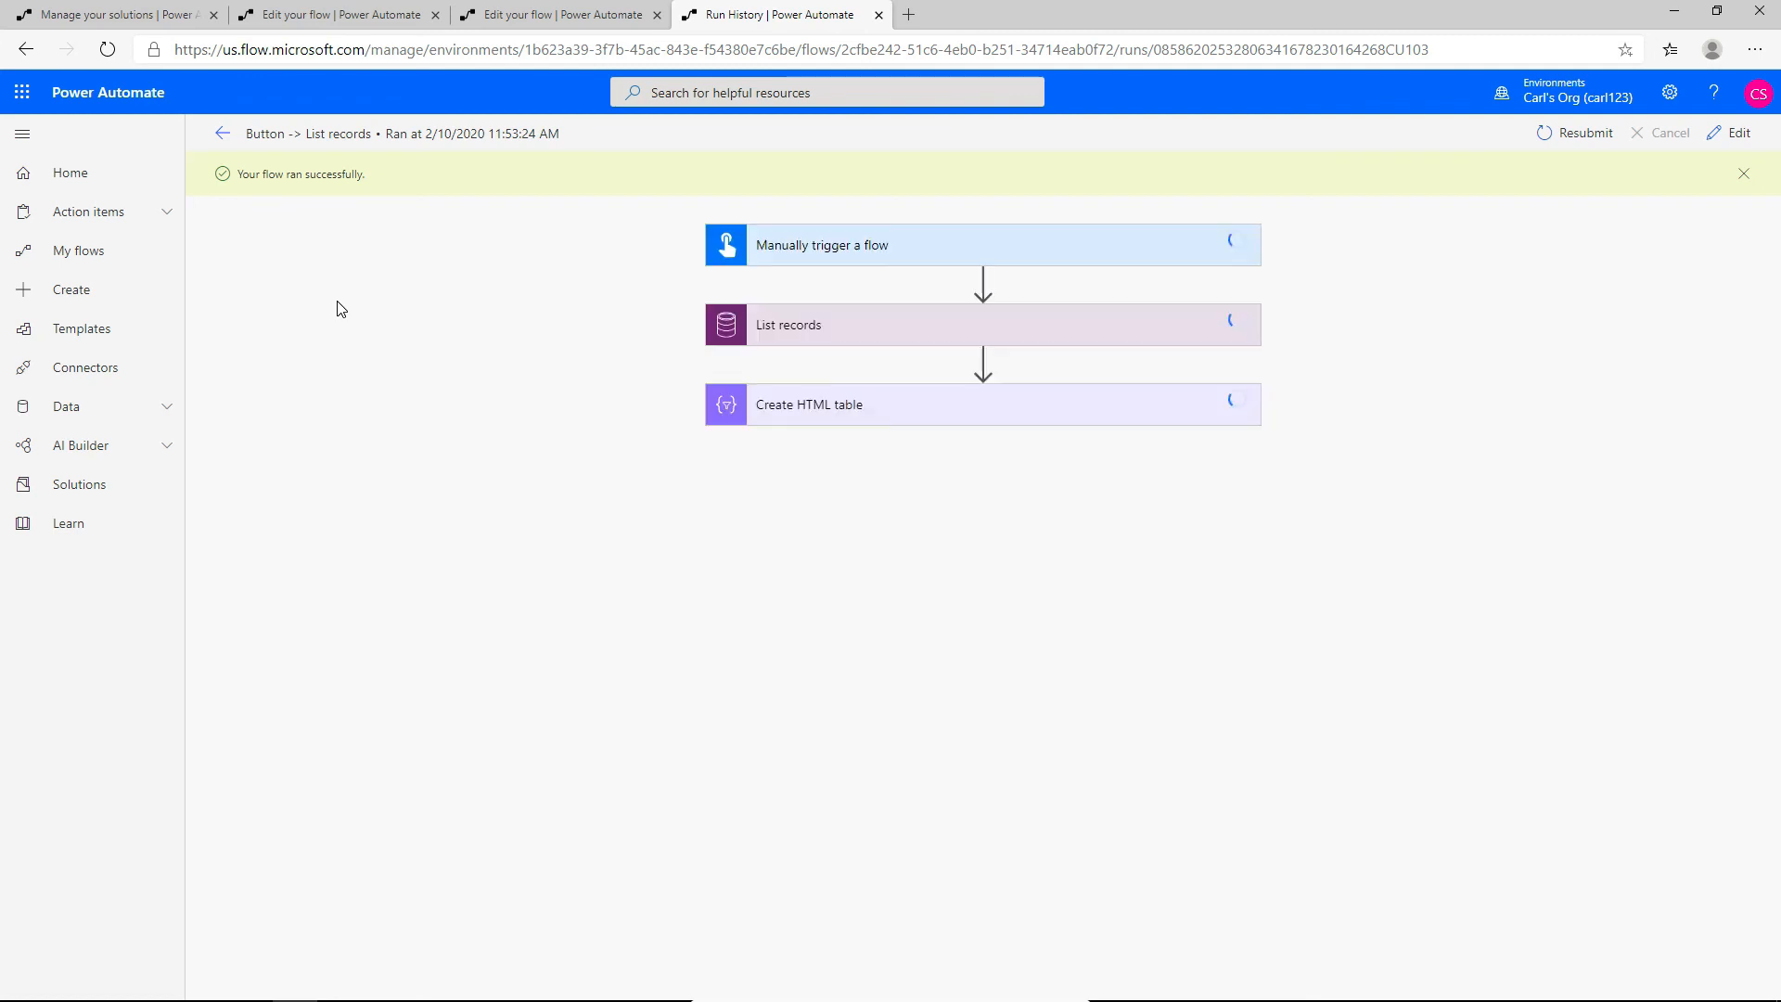
pyautogui.click(1090, 423)
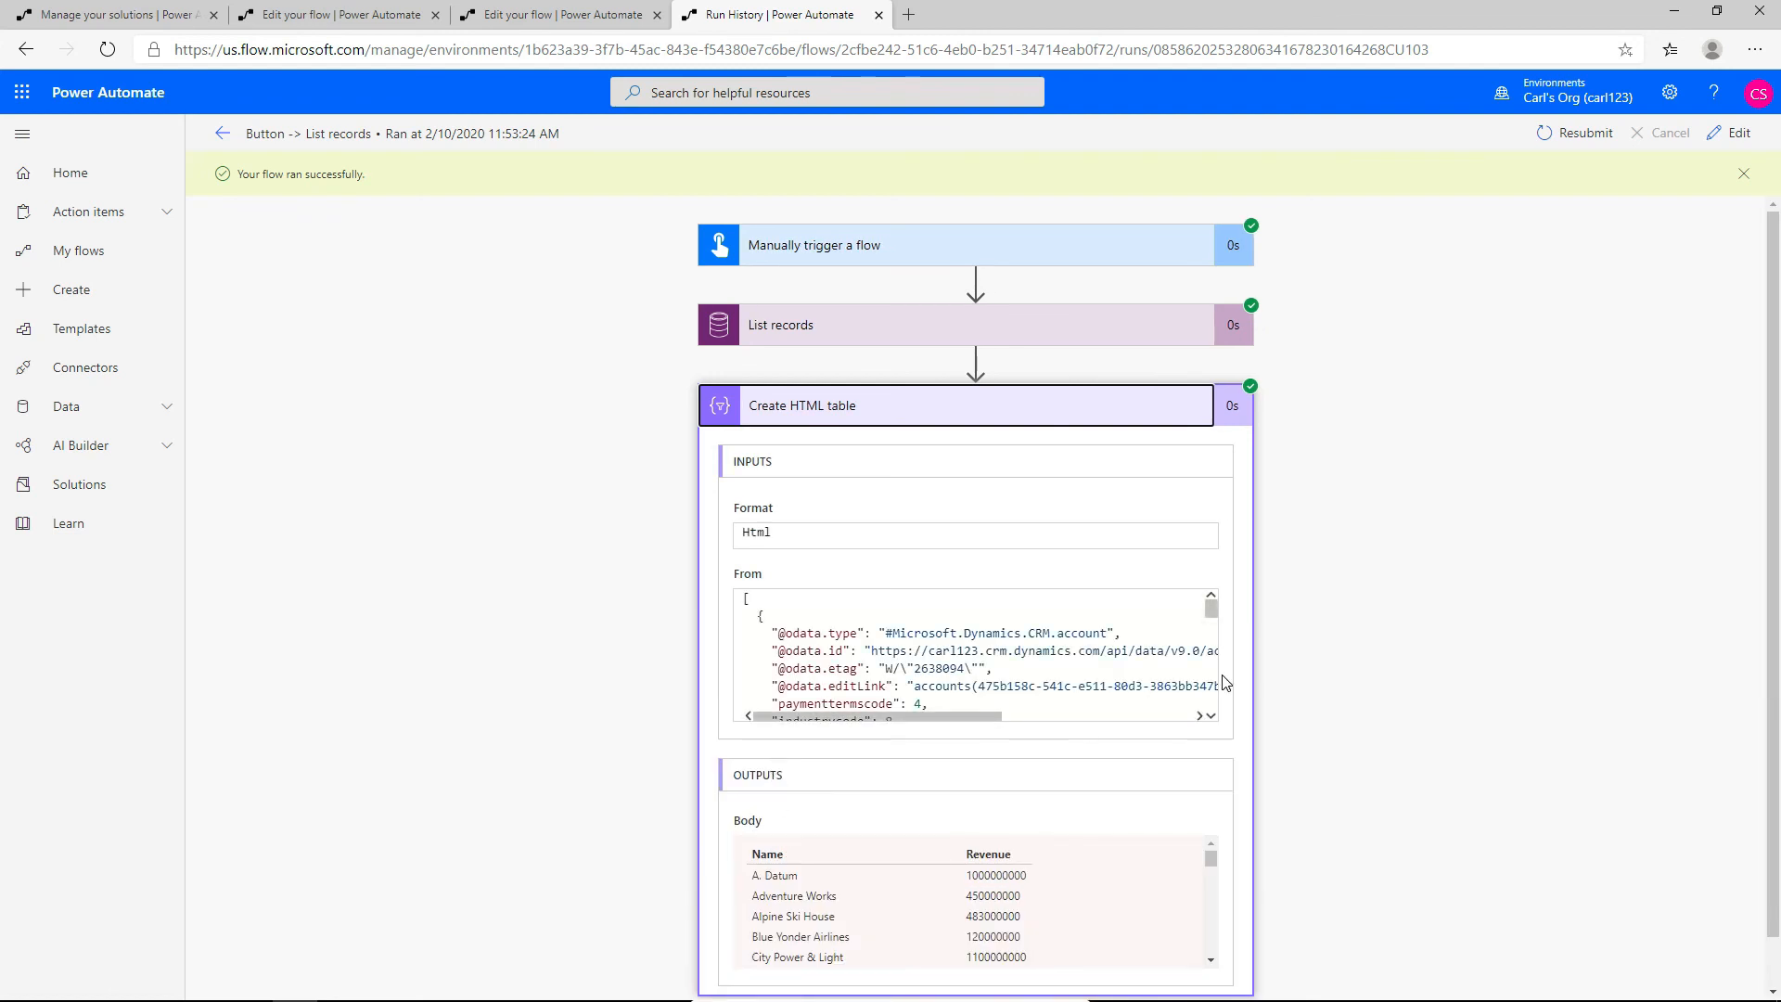
pyautogui.click(1238, 767)
pyautogui.scroll(-1, 1241, 776)
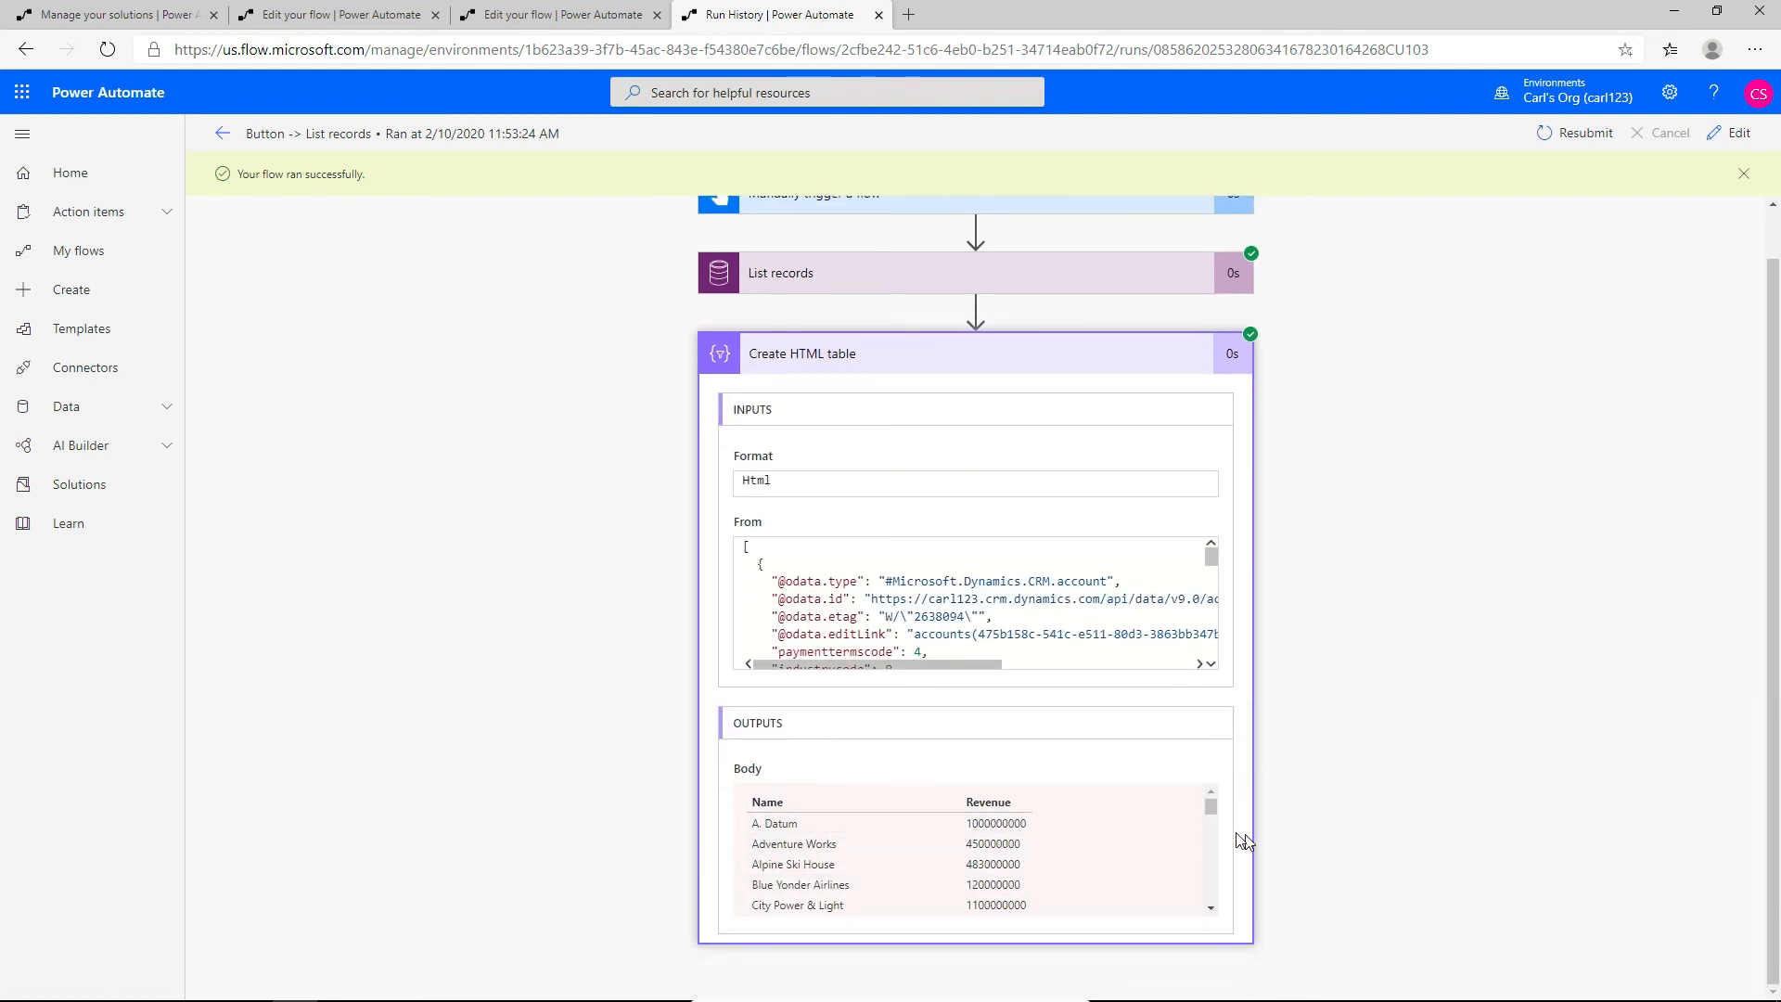
pyautogui.moveTo(1210, 809)
pyautogui.mouseDown()
pyautogui.moveTo(1213, 900)
pyautogui.moveTo(1211, 807)
pyautogui.mouseUp()
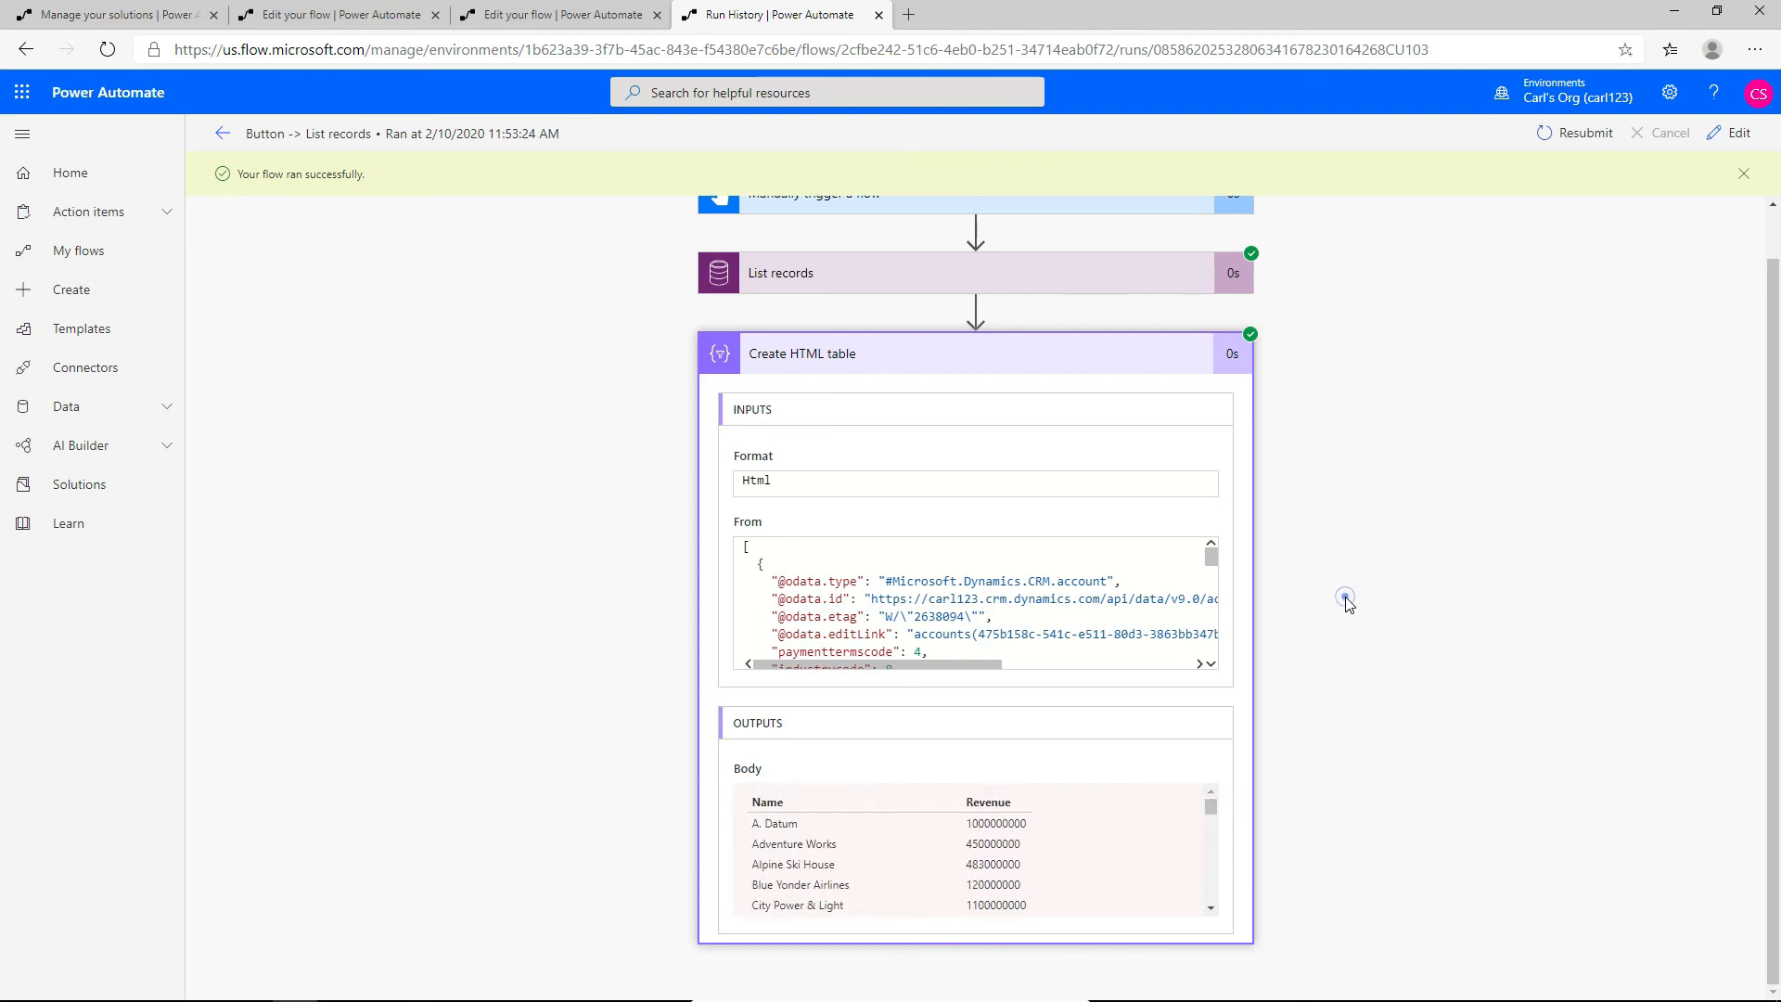